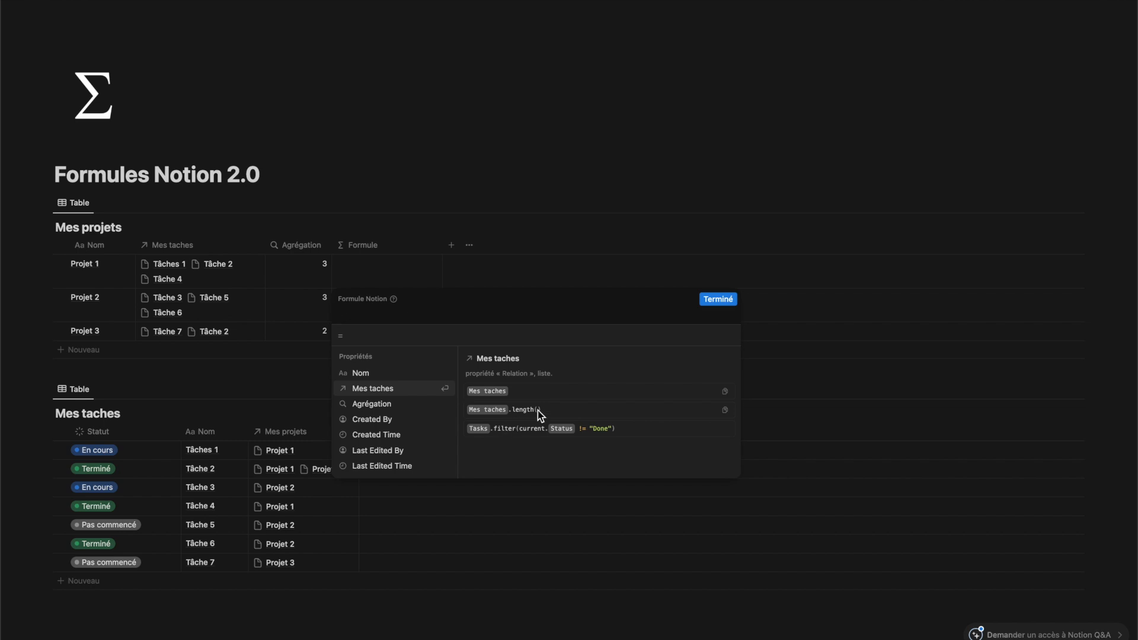
- Copy the Mes taches.length() example into the formula of the Mes projets table and save it
left_click(726, 393)
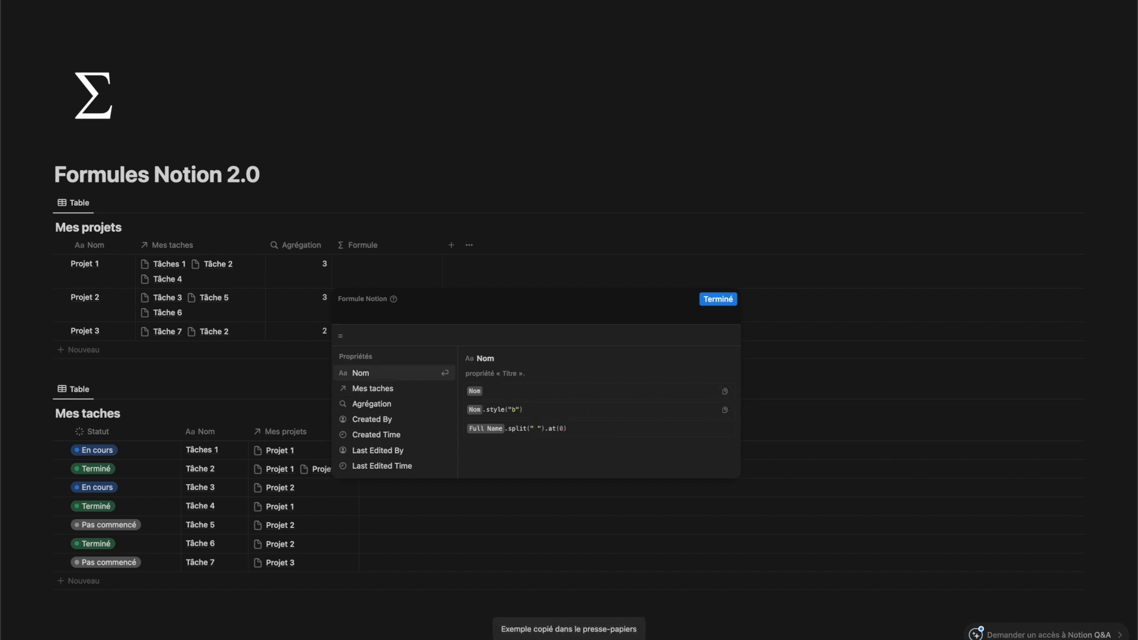
key("super+v")
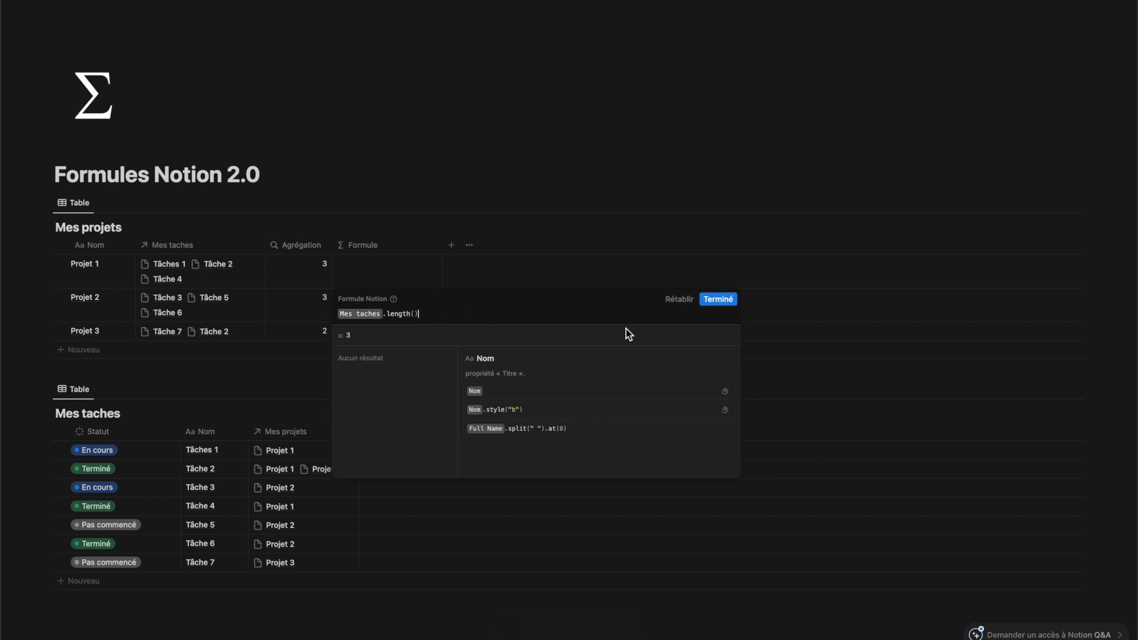
left_click(717, 301)
- Rename the Formule column of Mes projets as "Formule agrégation" and narrow it slightly
left_click(406, 246)
type("aghr")
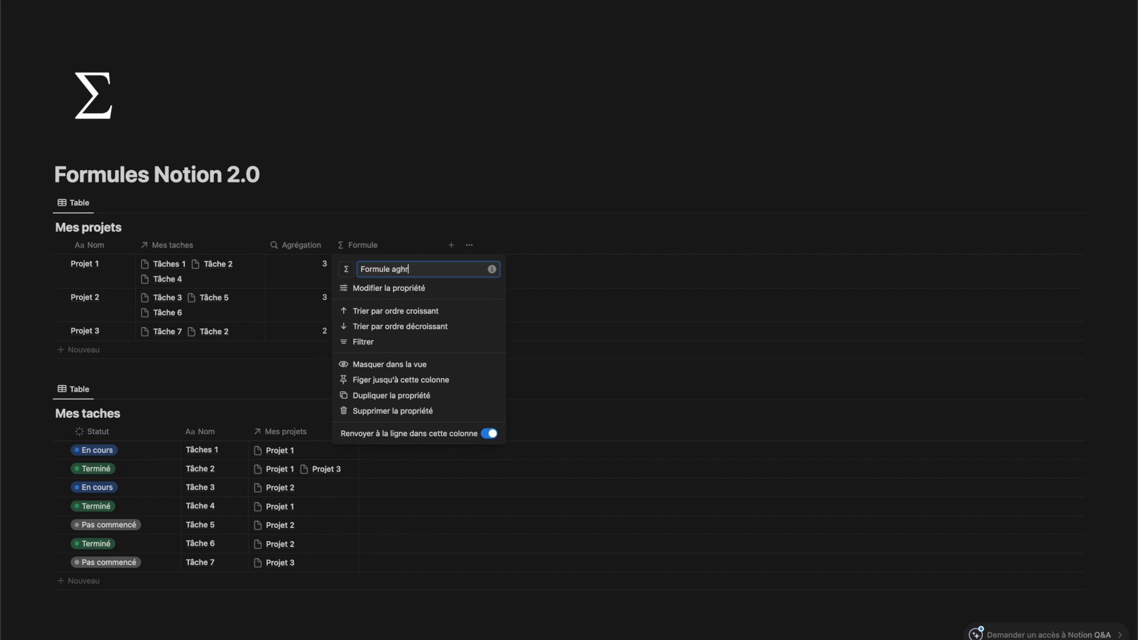
type("gation")
key("Return")
mouse_move(443, 249)
left_mouse_down()
mouse_move(416, 252)
mouse_move(438, 261)
mouse_move(432, 252)
left_mouse_up()
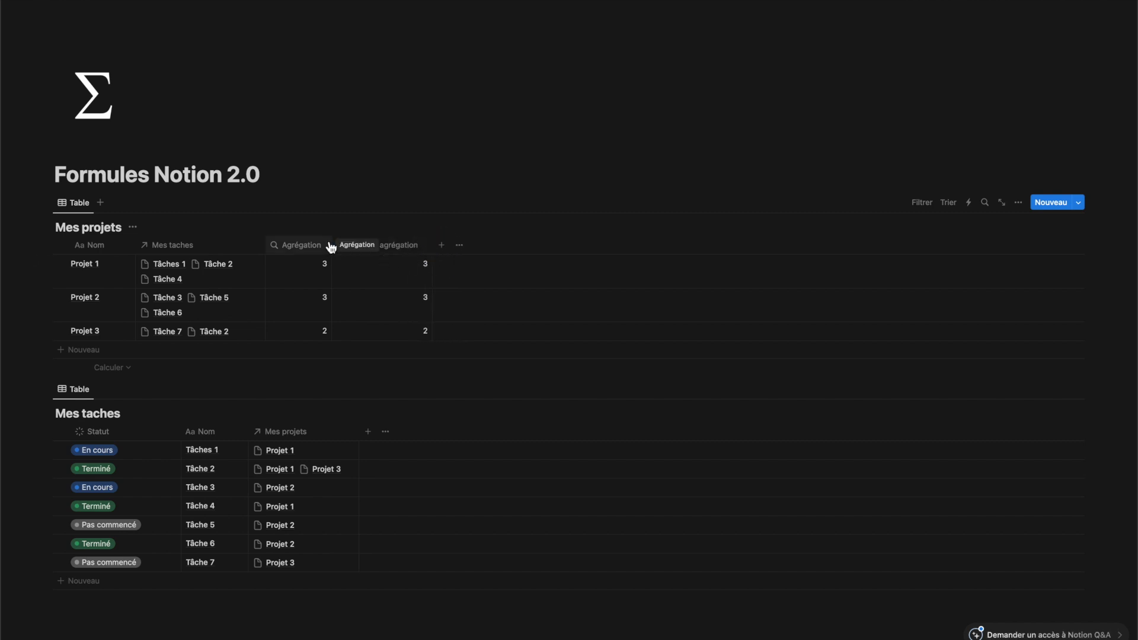
mouse_move(330, 246)
left_mouse_down()
mouse_move(320, 247)
mouse_move(332, 242)
left_mouse_up()
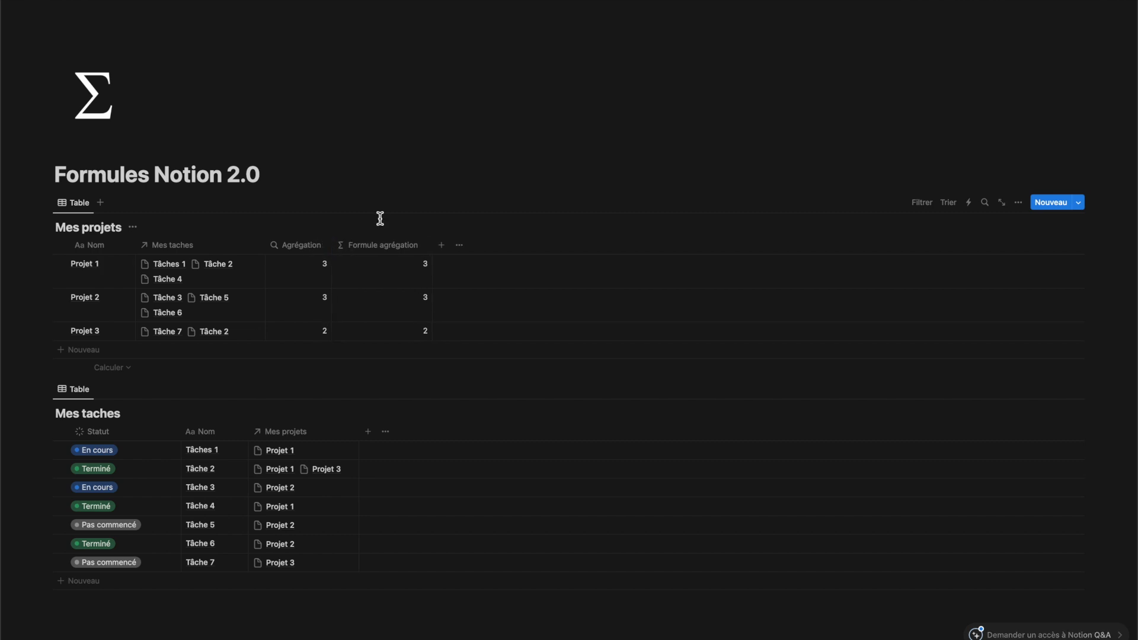
- Replace the Formule agrégation formula with Nom.length() and save it
left_click(375, 272)
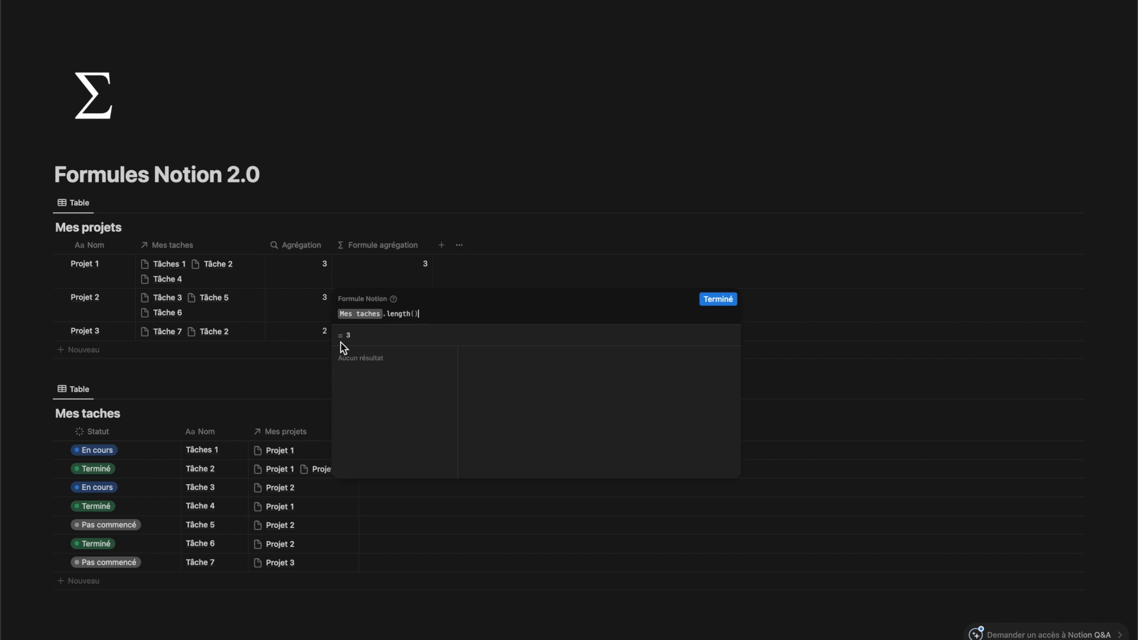
triple_click(440, 311)
type("nom")
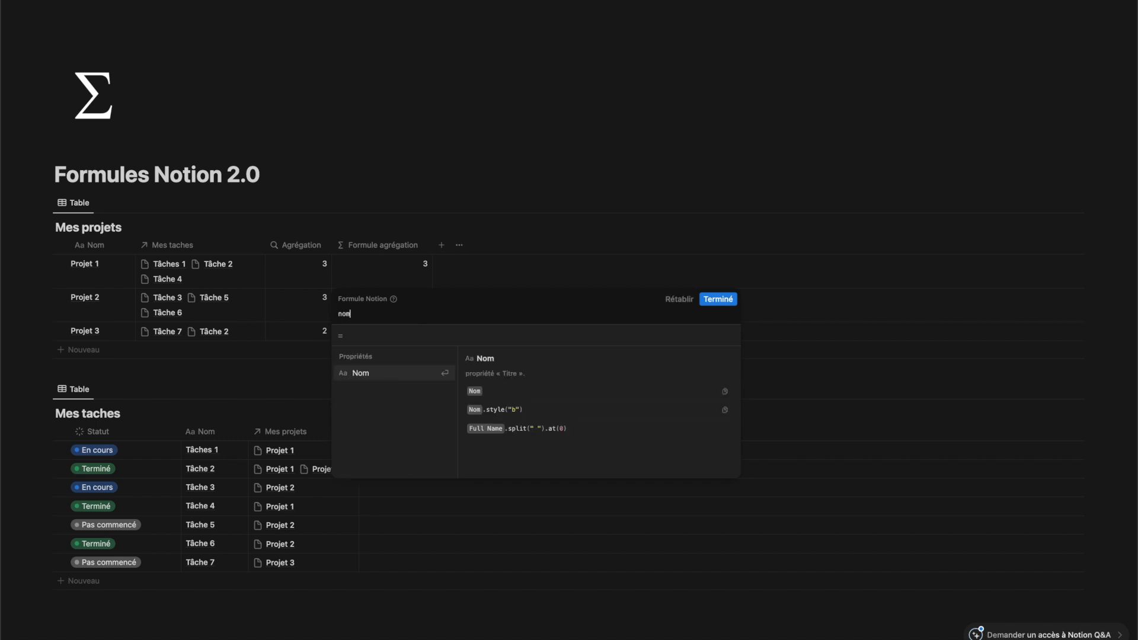
left_click(418, 373)
type(".len")
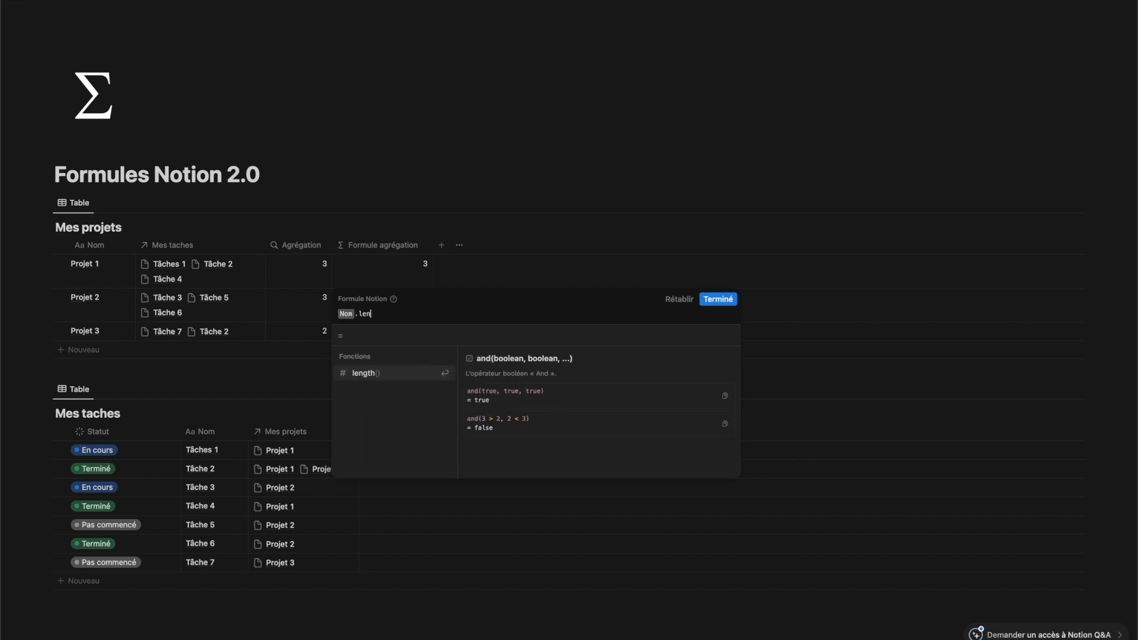
key("Return")
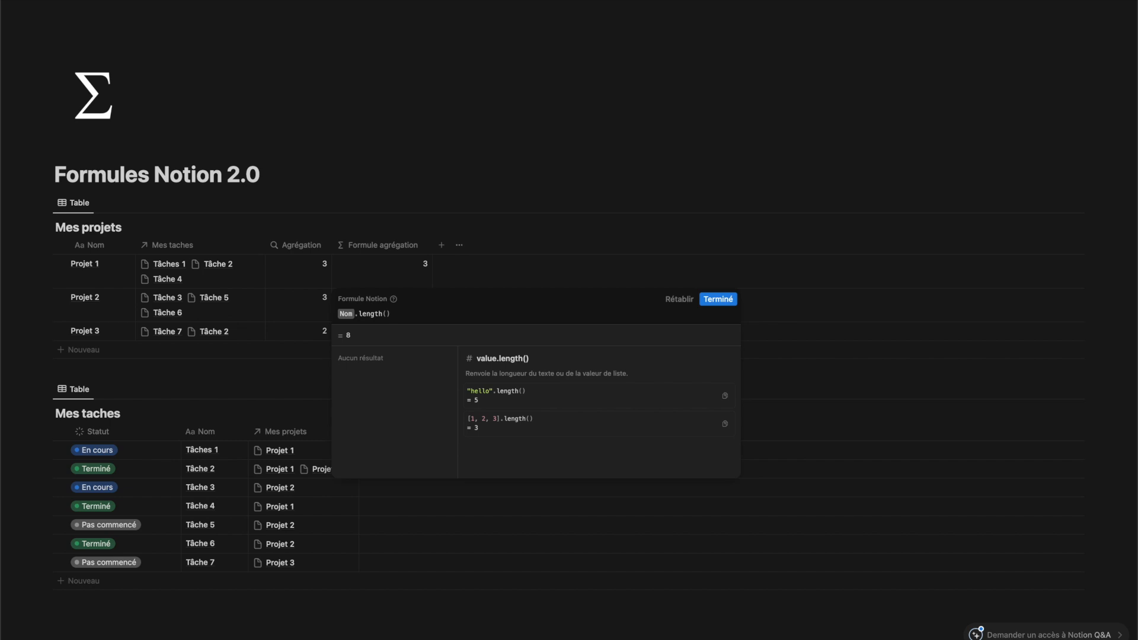
left_click(719, 300)
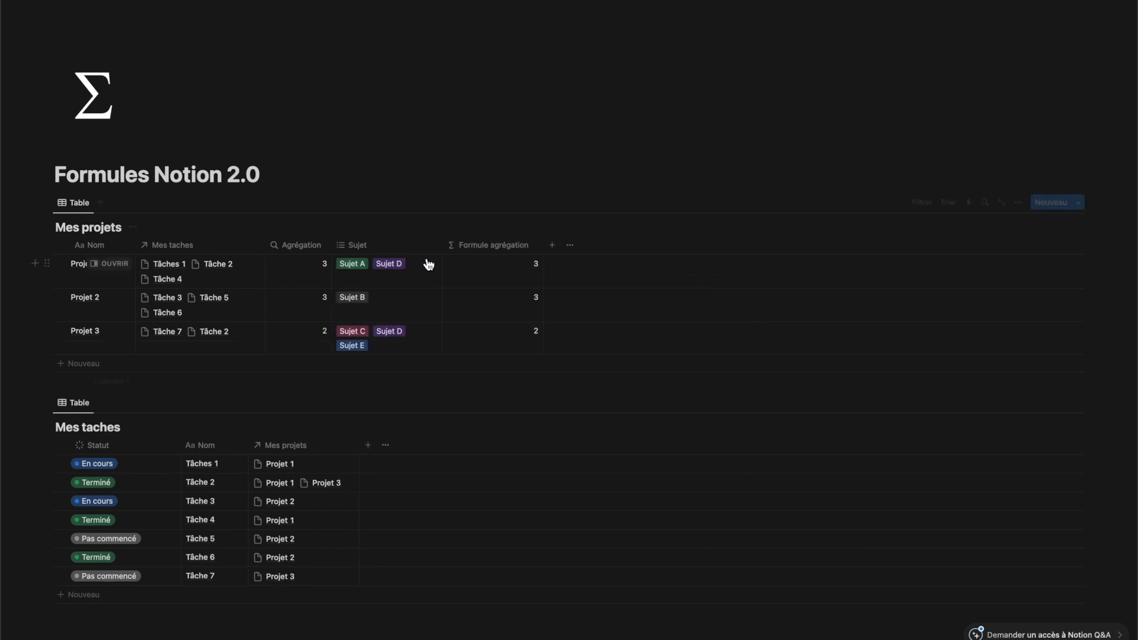
- Change the property in the Formule agrégation formula to Sujet so it reads Sujet.length(), and save it
left_click(505, 277)
left_click(491, 317)
key("BackSpace")
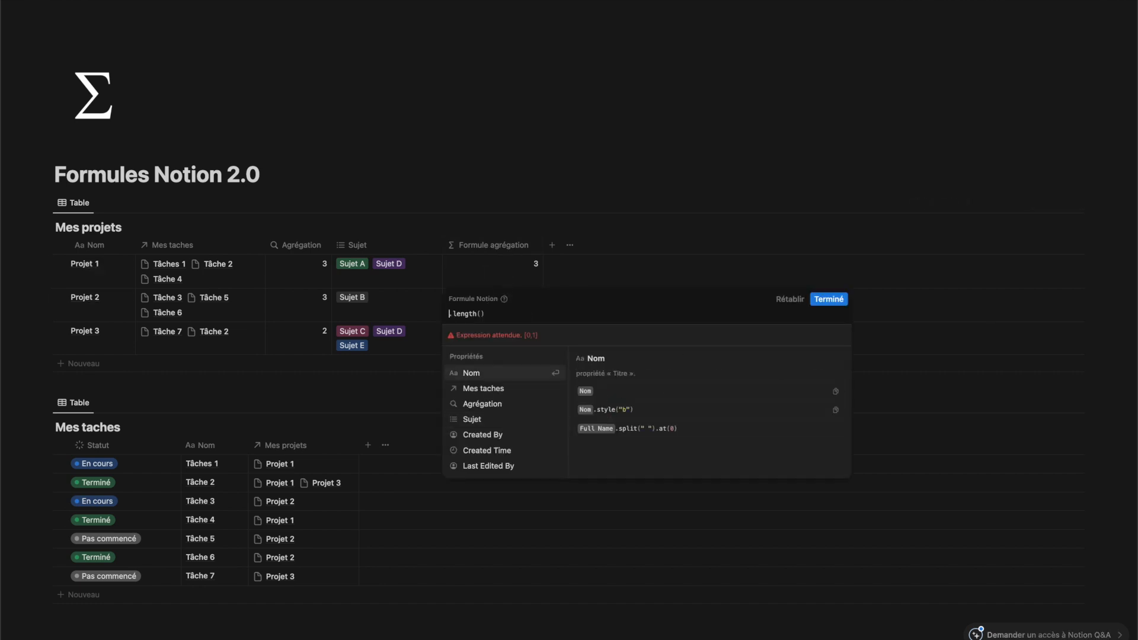
type("su")
key("Return")
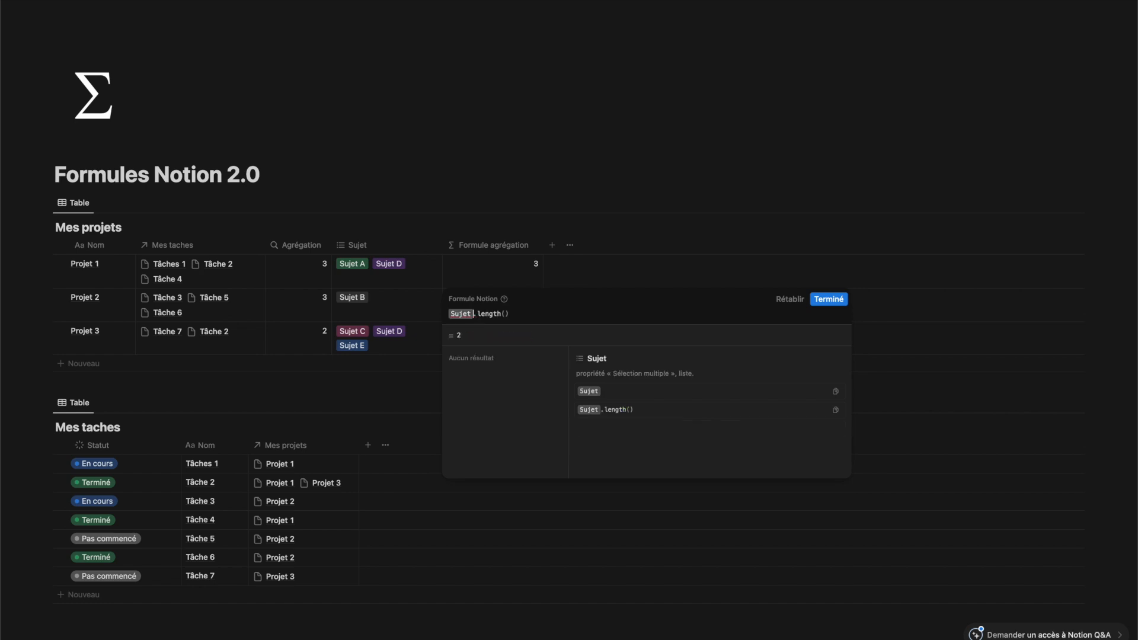
left_click(832, 300)
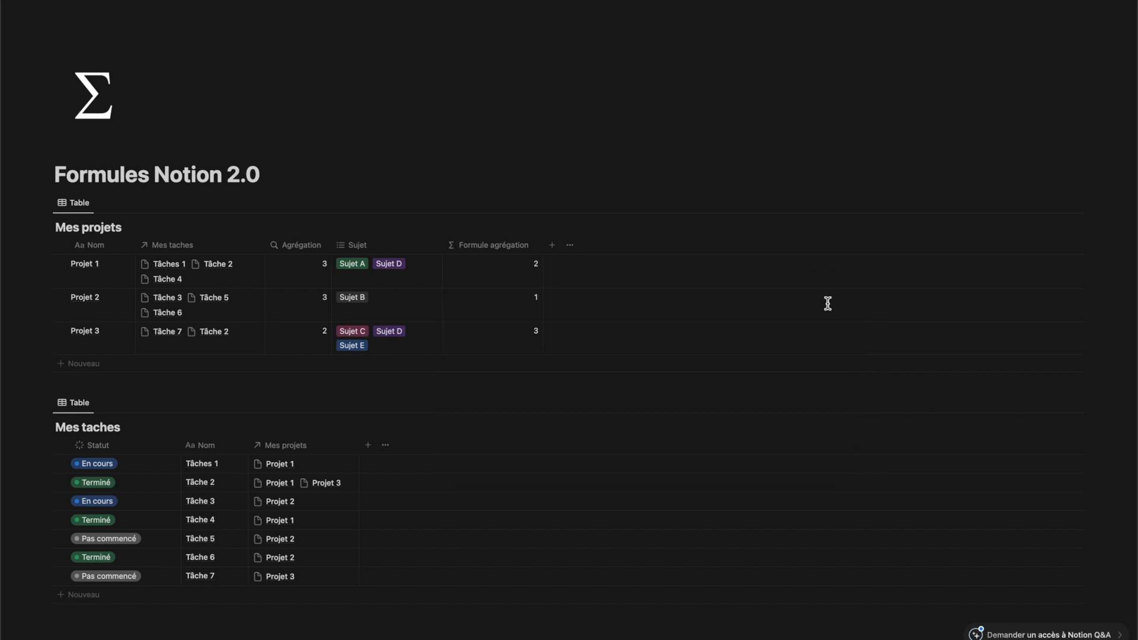
- Rename the Formule agrégation column as "Nb de sujet" and narrow it to suit its title
left_click(506, 253)
key("BackSpace")
type("N")
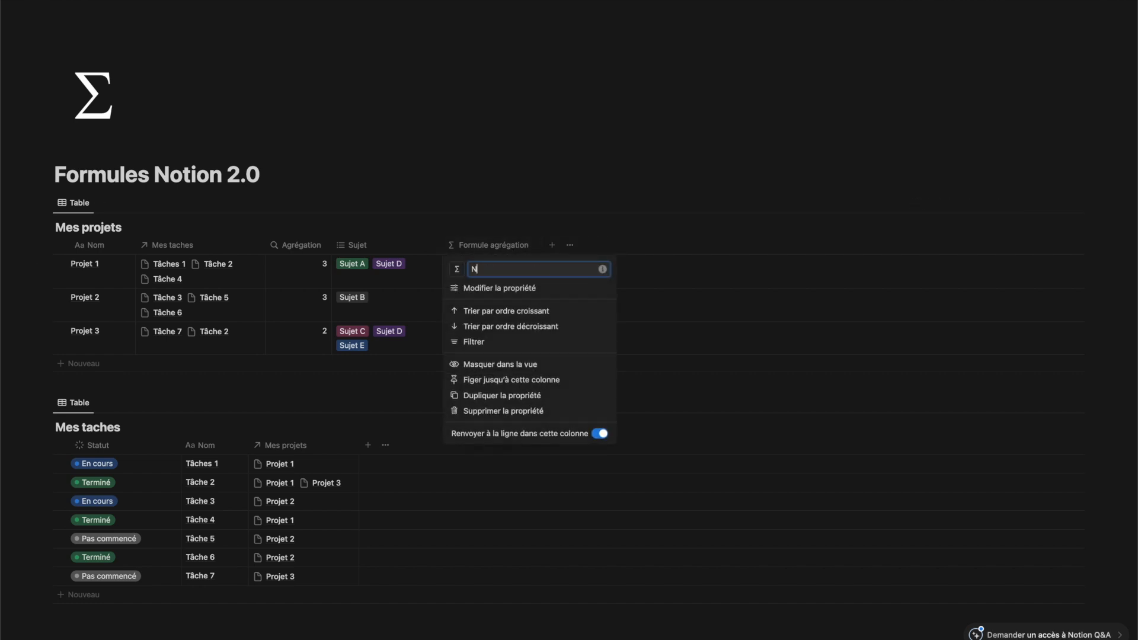
type("b de sujet")
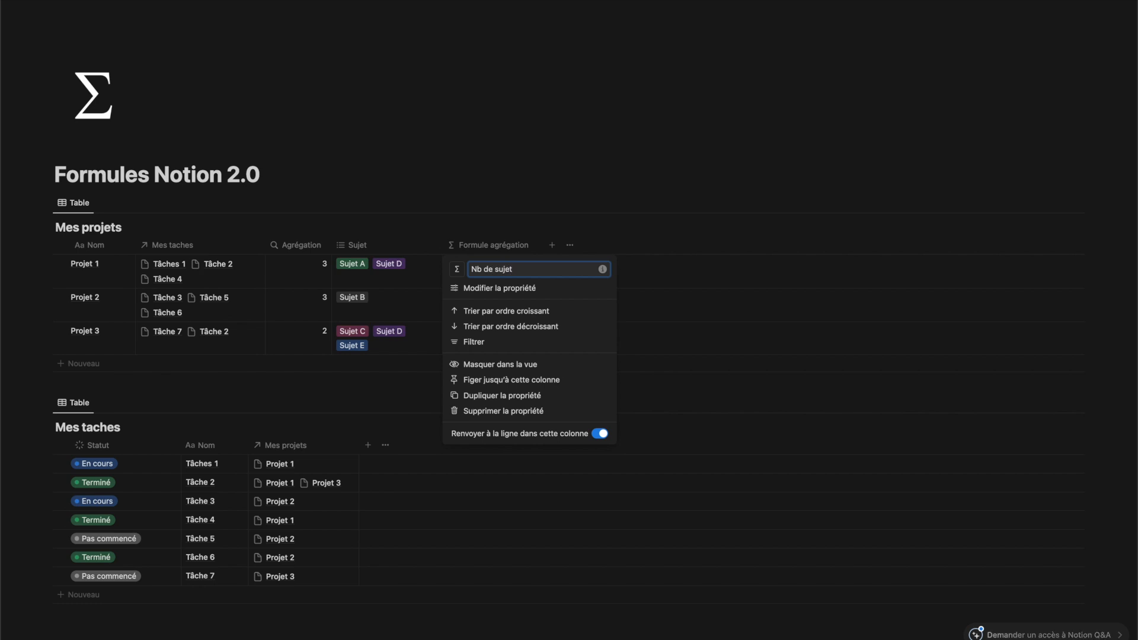
key("Return")
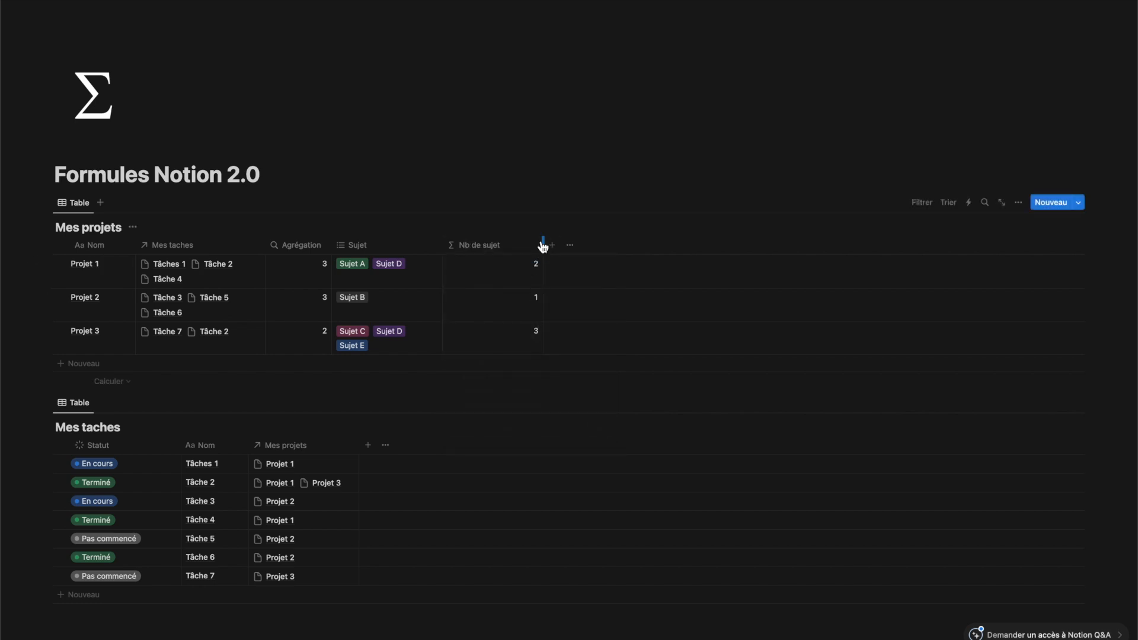
left_click_drag(543, 245, 511, 244)
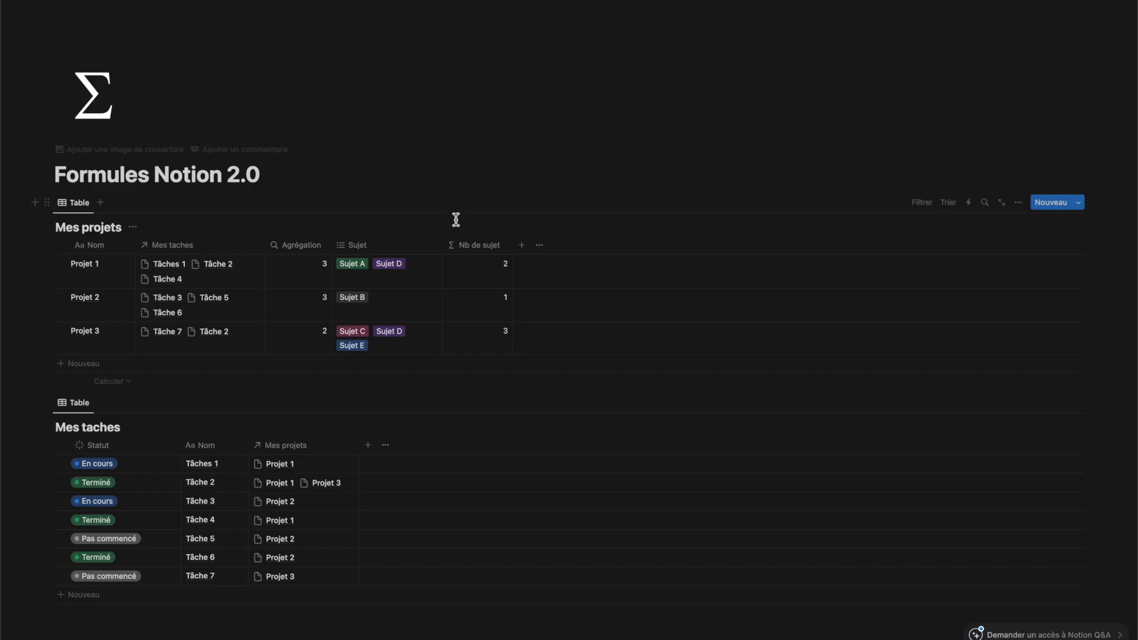
left_click(234, 275)
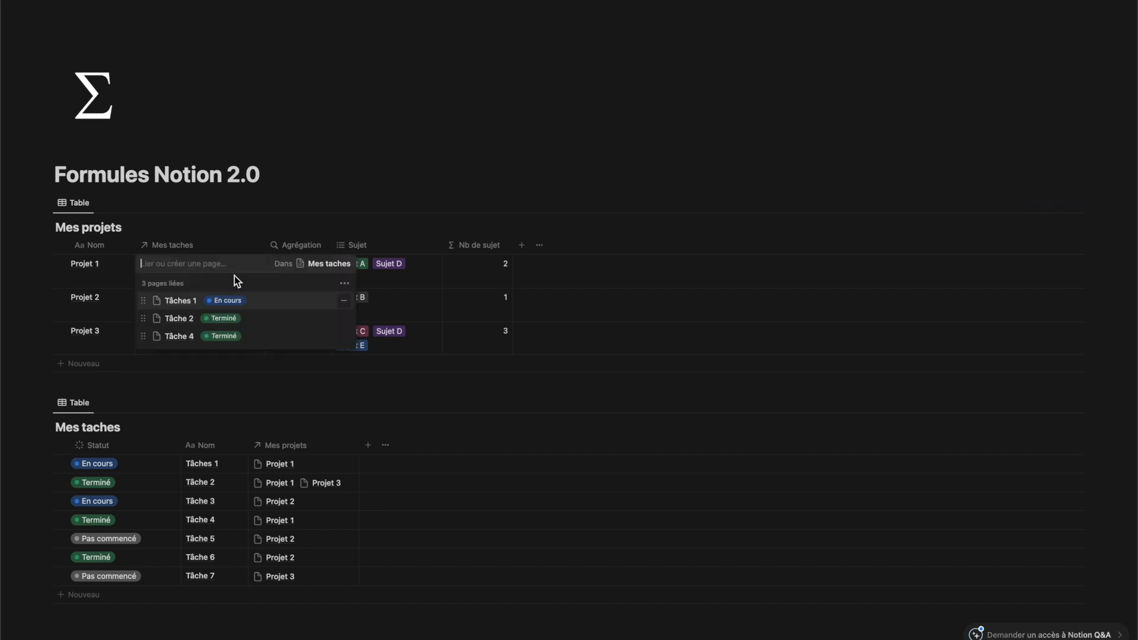
left_click(549, 262)
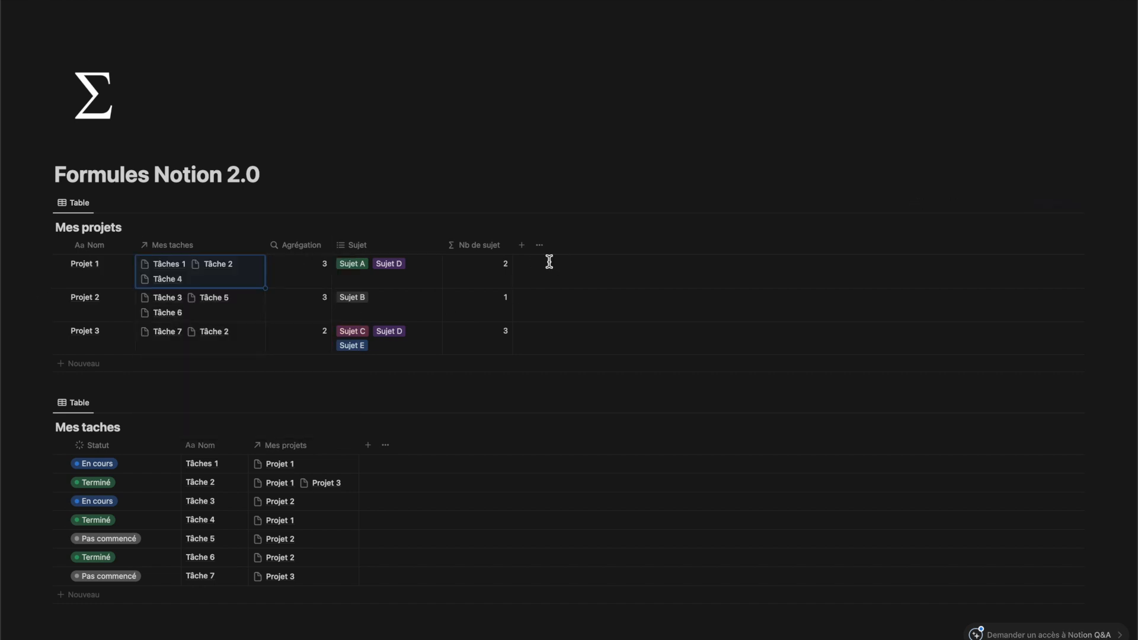
- Add a formula property named "Tâches faites" to the Mes projets table
left_click(522, 245)
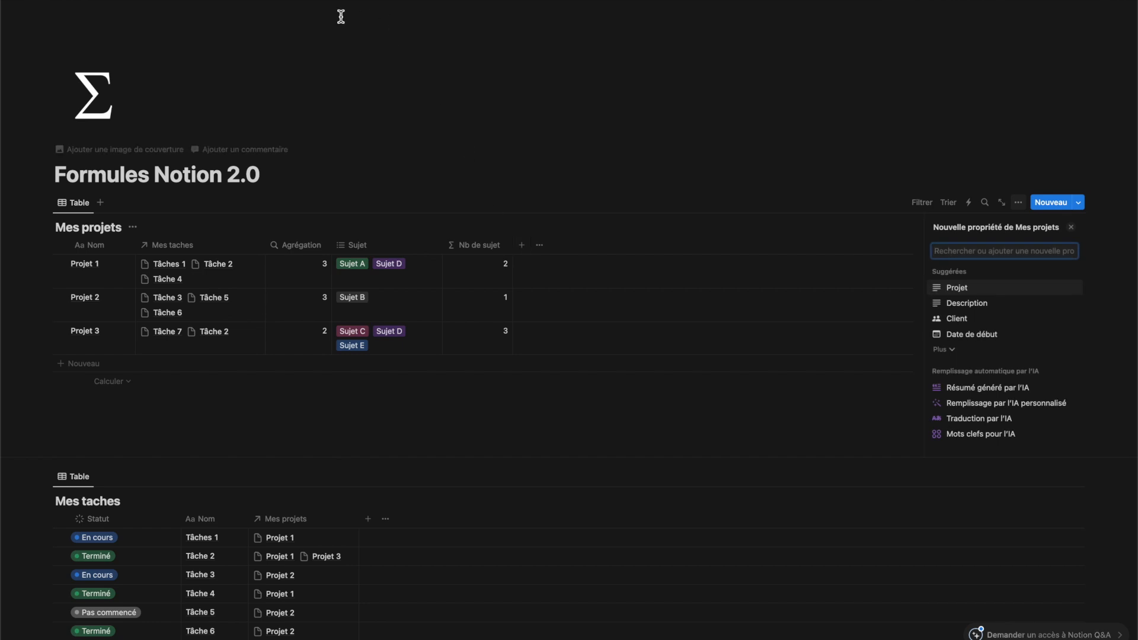
type("form")
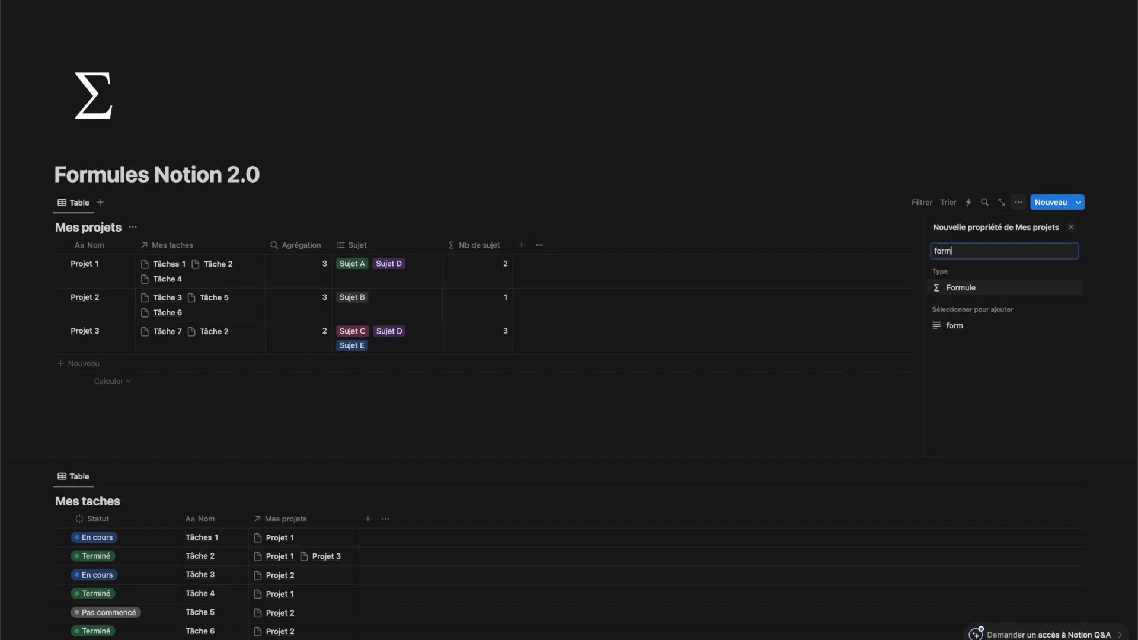
key("Return")
type("Filtre")
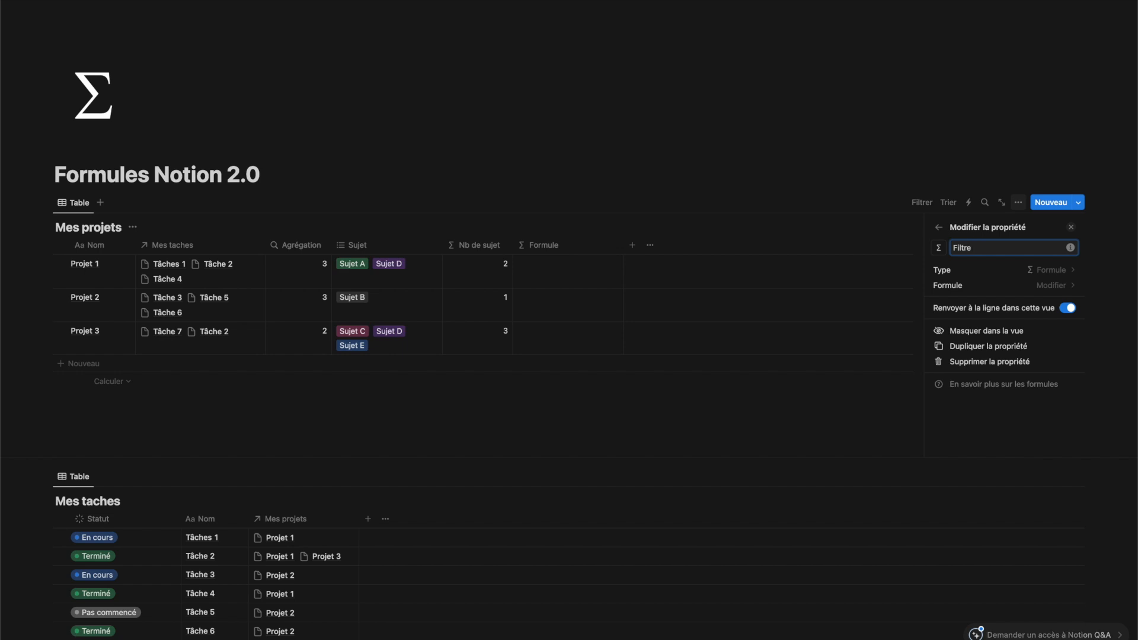
key("ctrl+a")
type("Tâches faites")
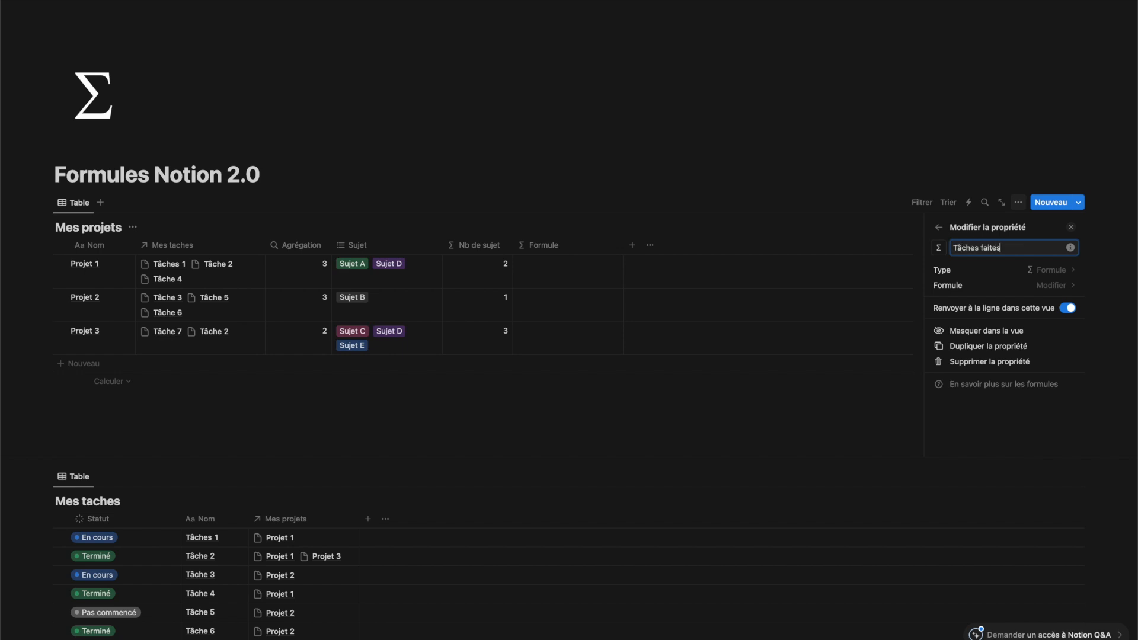
left_click(578, 289)
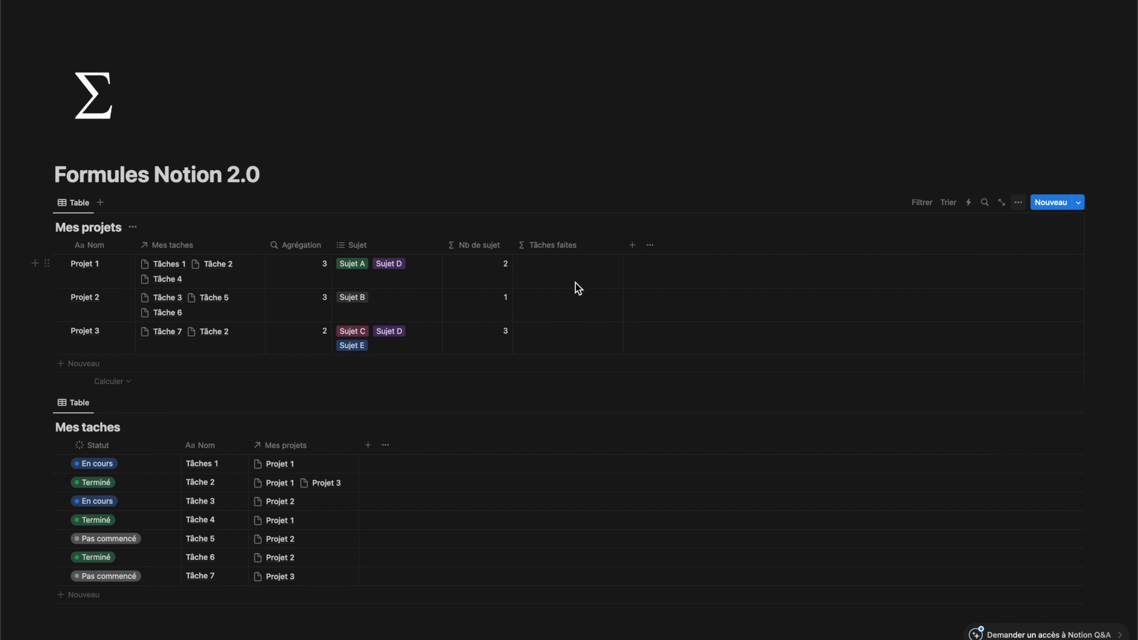
- Start the Tâches faites formula by filtering the related tasks on the current item: Mes taches.filter(current)
left_click(577, 286)
type("ta")
key("Return")
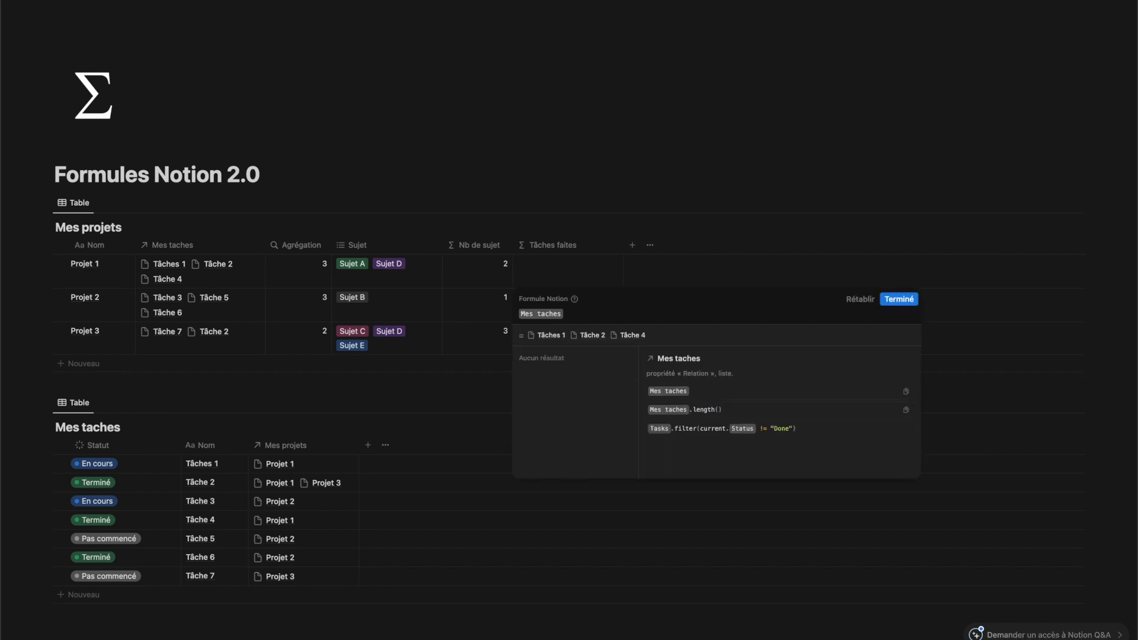
type(".fil")
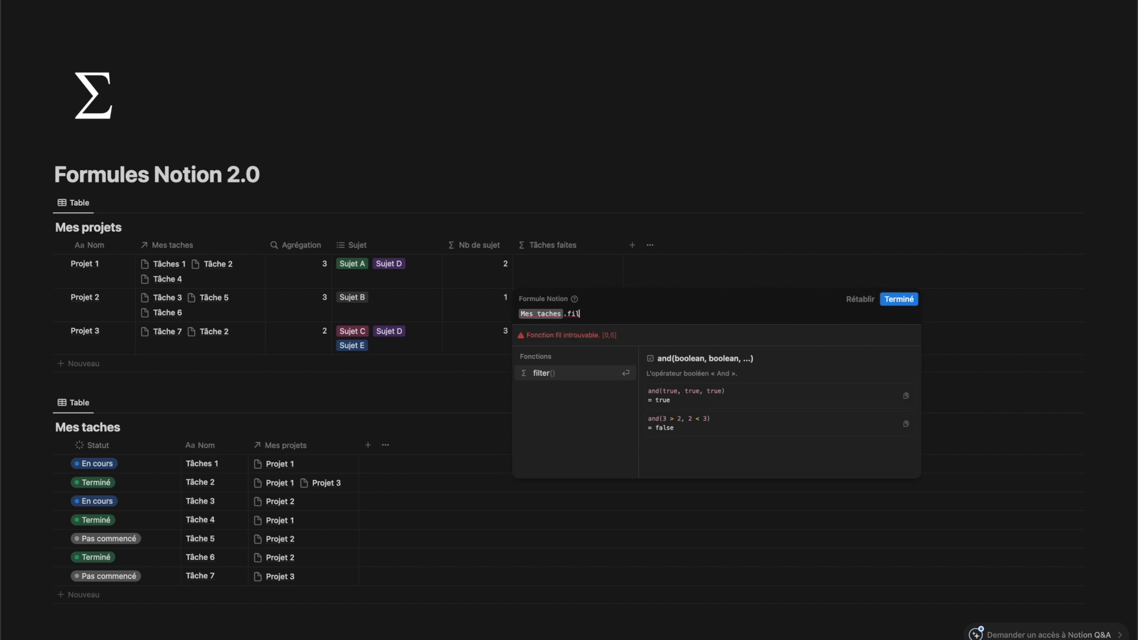
key("Return")
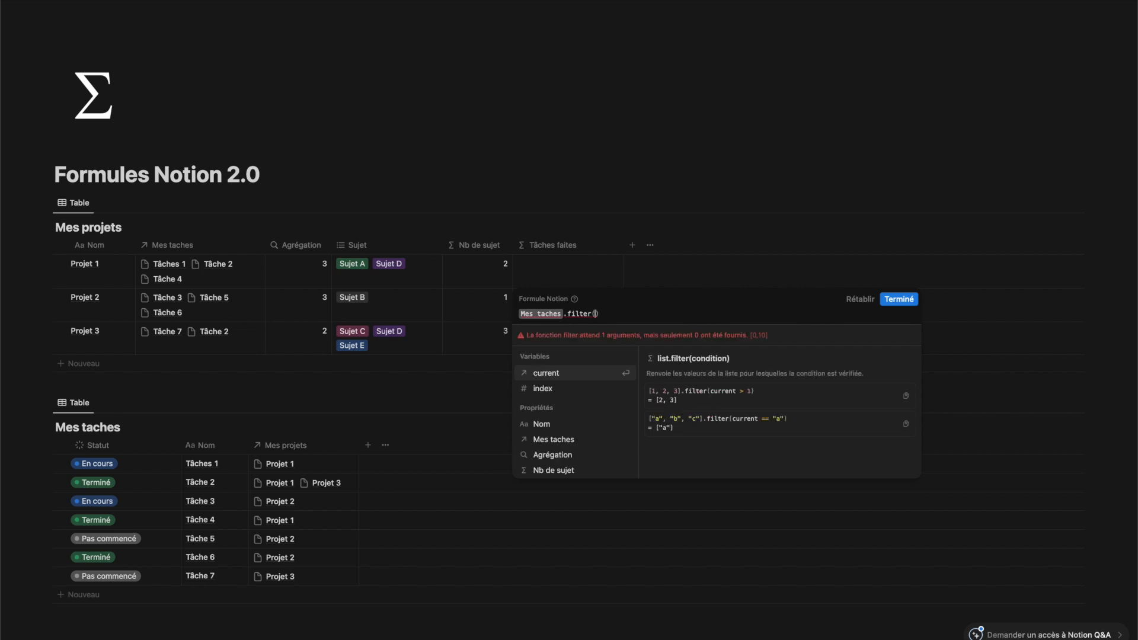
type("cur")
key("Return")
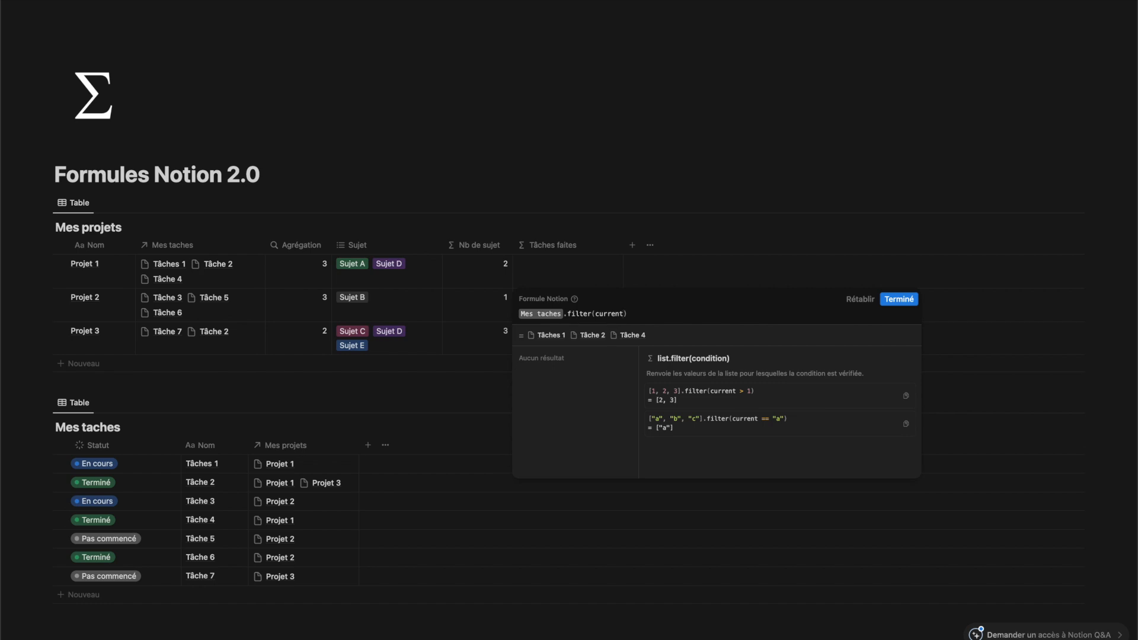
- Complete the filter condition as current.Statut=="Terminé" and save the Tâches faites formula
type(".")
key("Down")
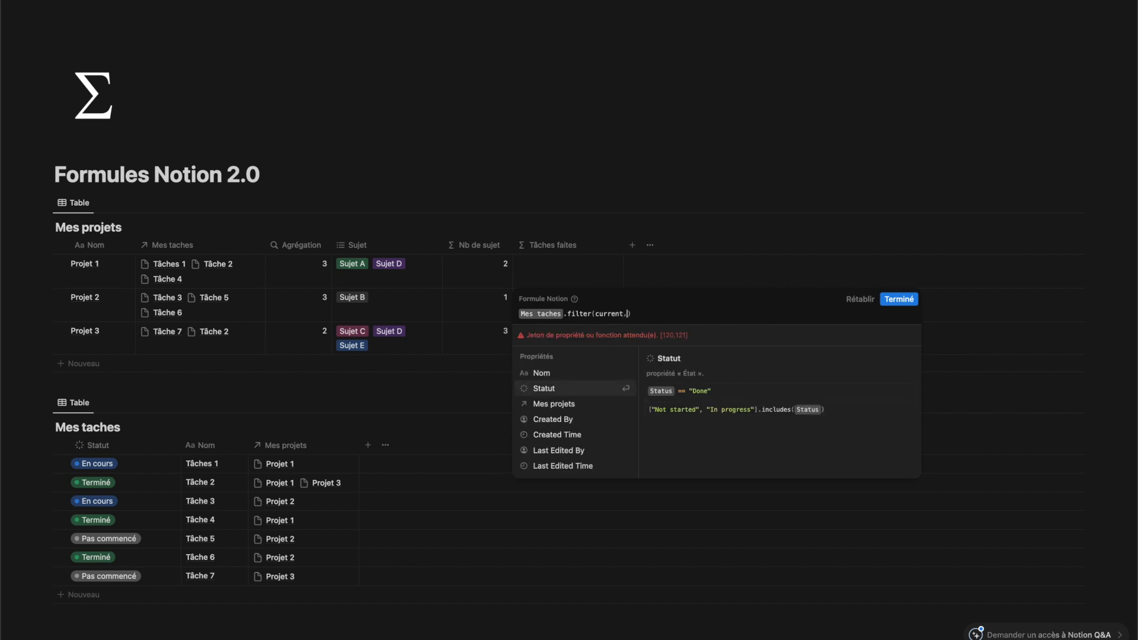
key("Return")
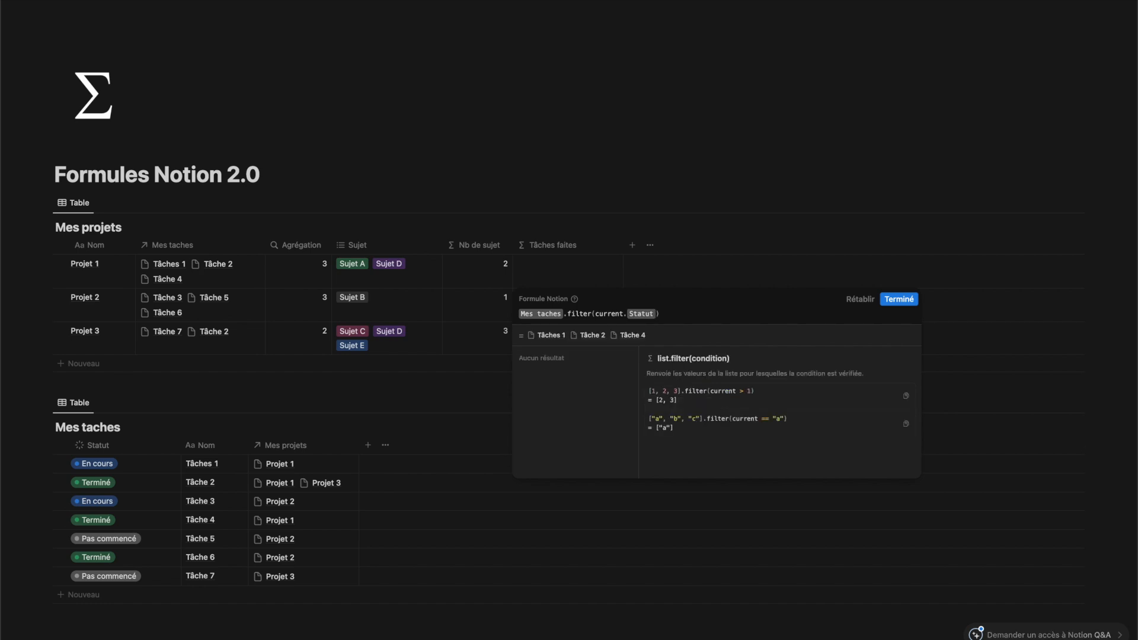
type("==\"\"")
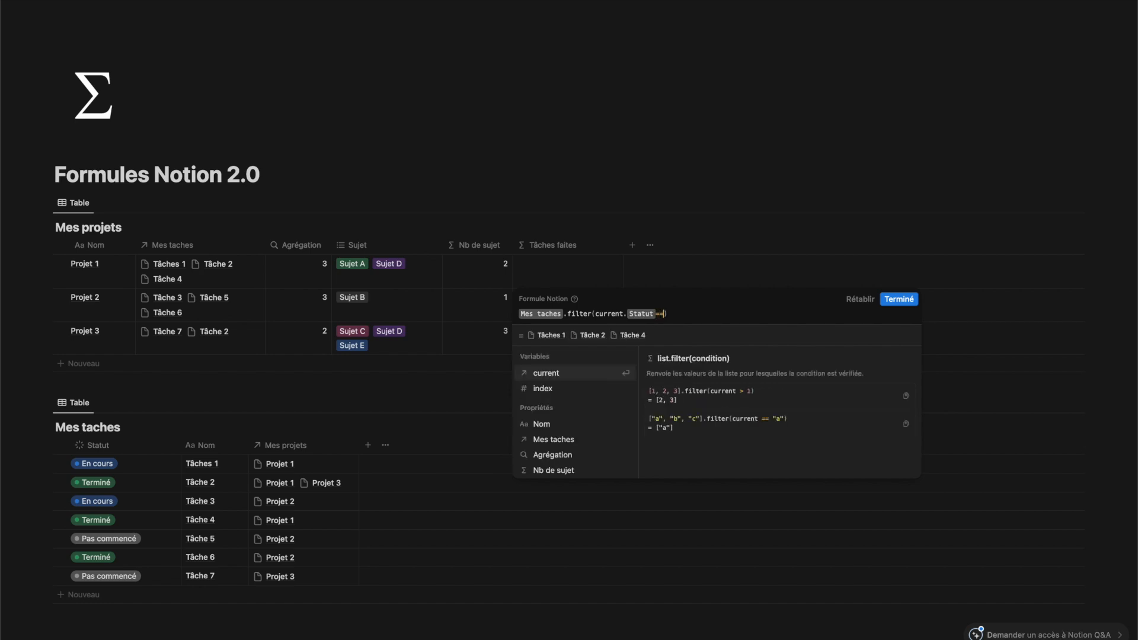
type("Terminé")
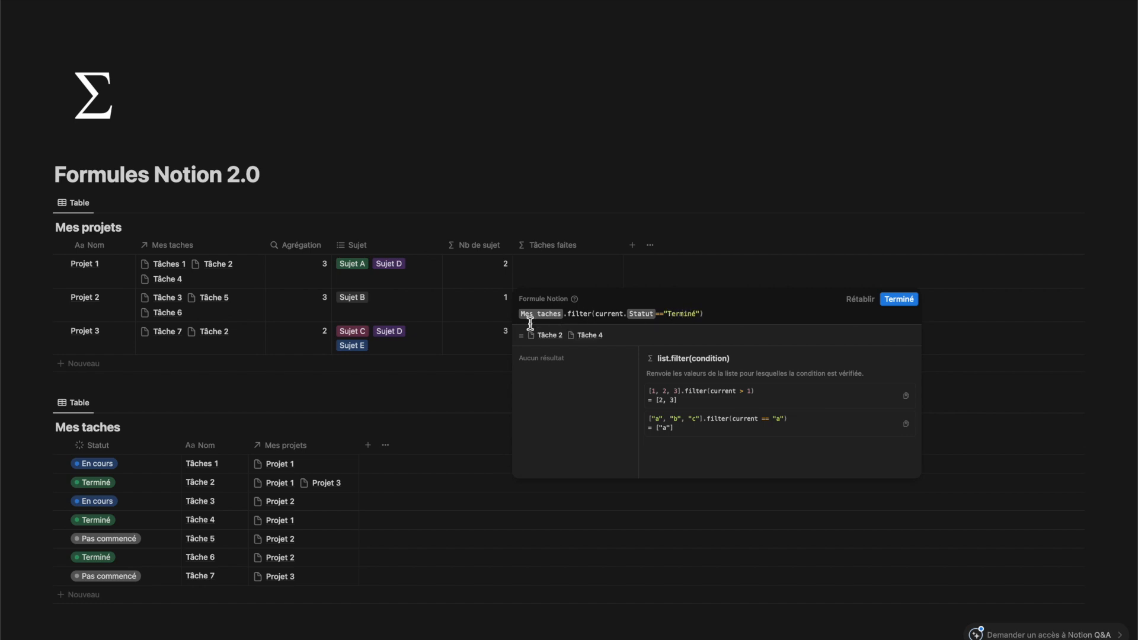
left_click(900, 304)
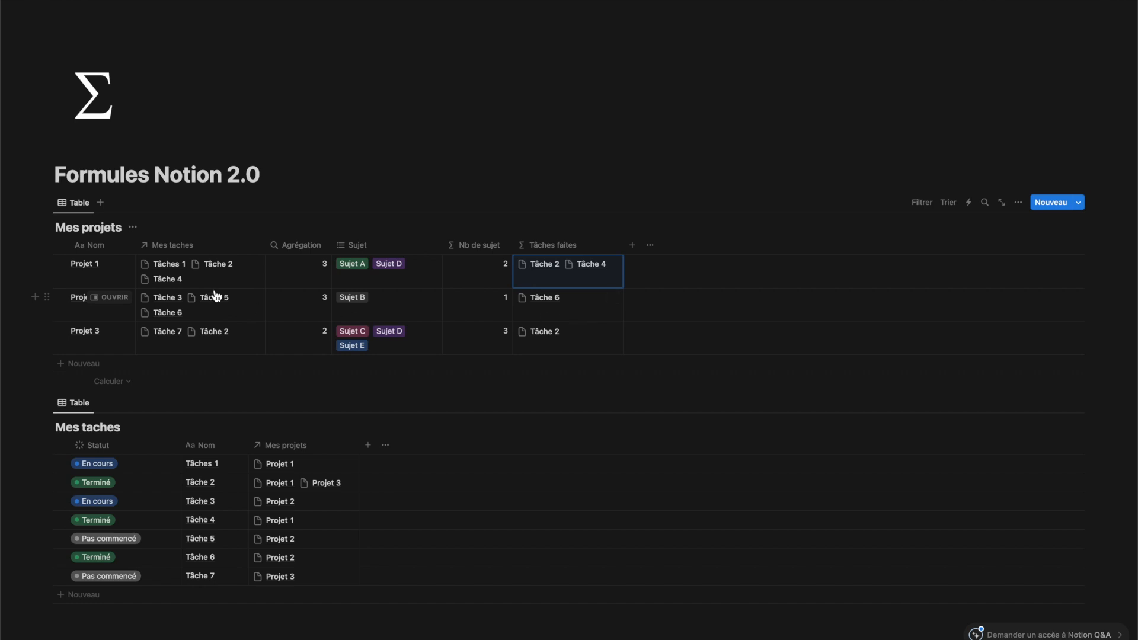
left_click(237, 284)
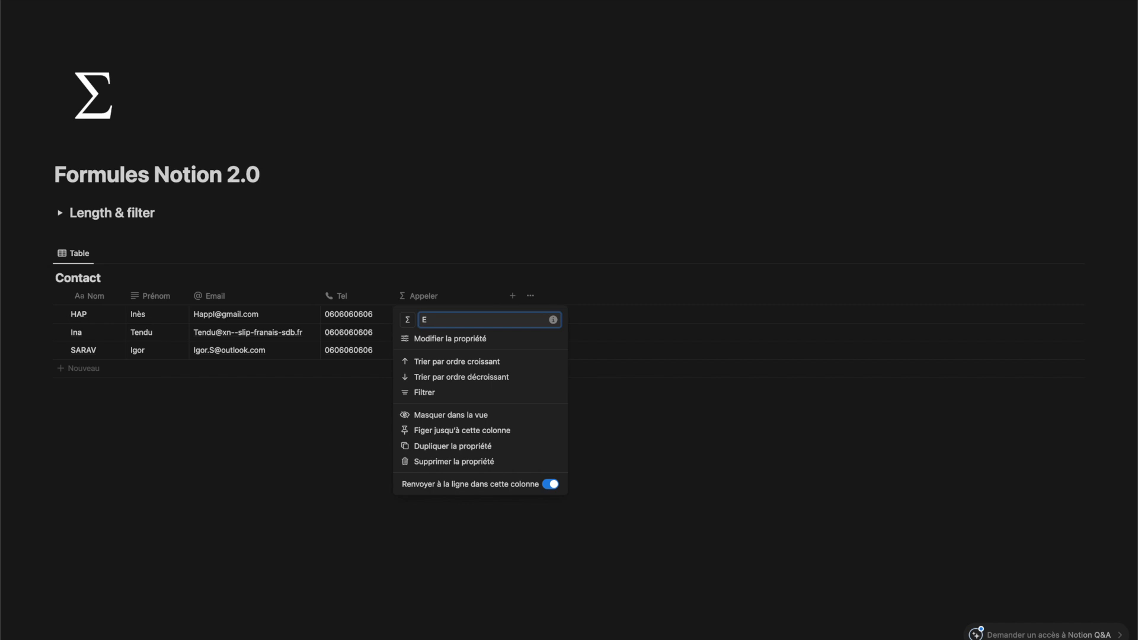
- Rename the Appeler column in the Contact table as "Envoyer un email" and start its formula with the link function
type("nvoyer un email")
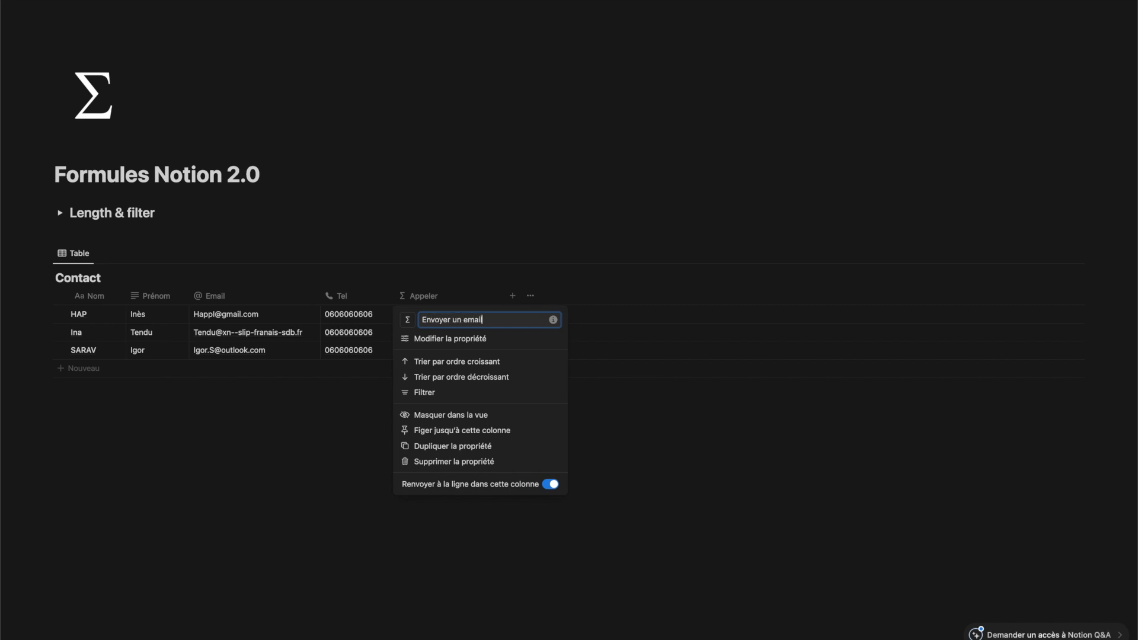
left_click(461, 312)
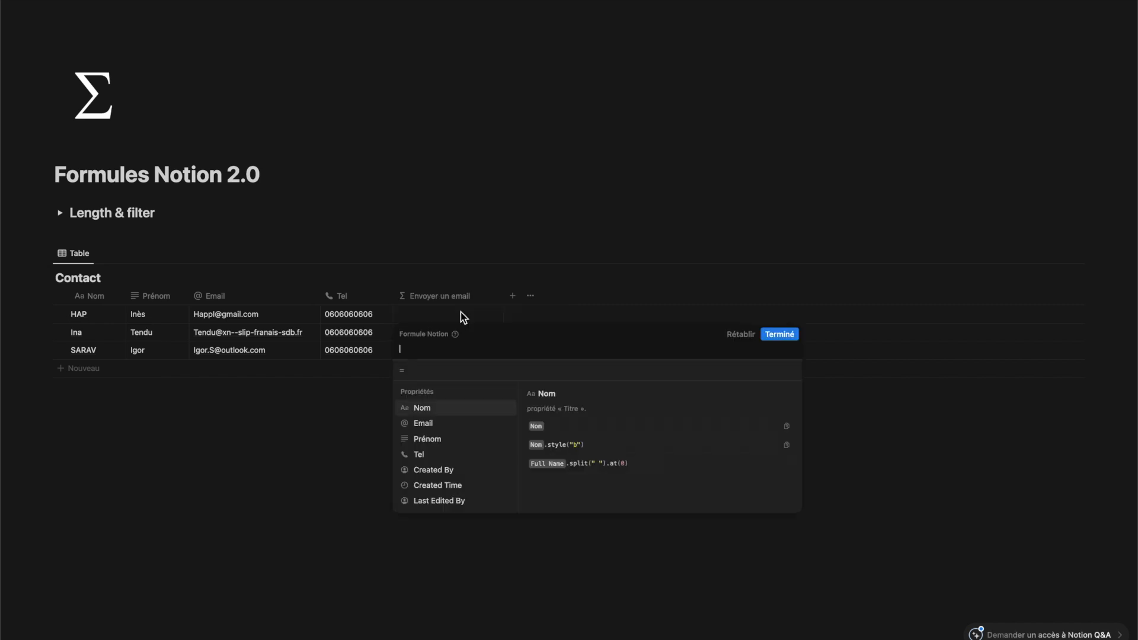
type("link")
key("Return")
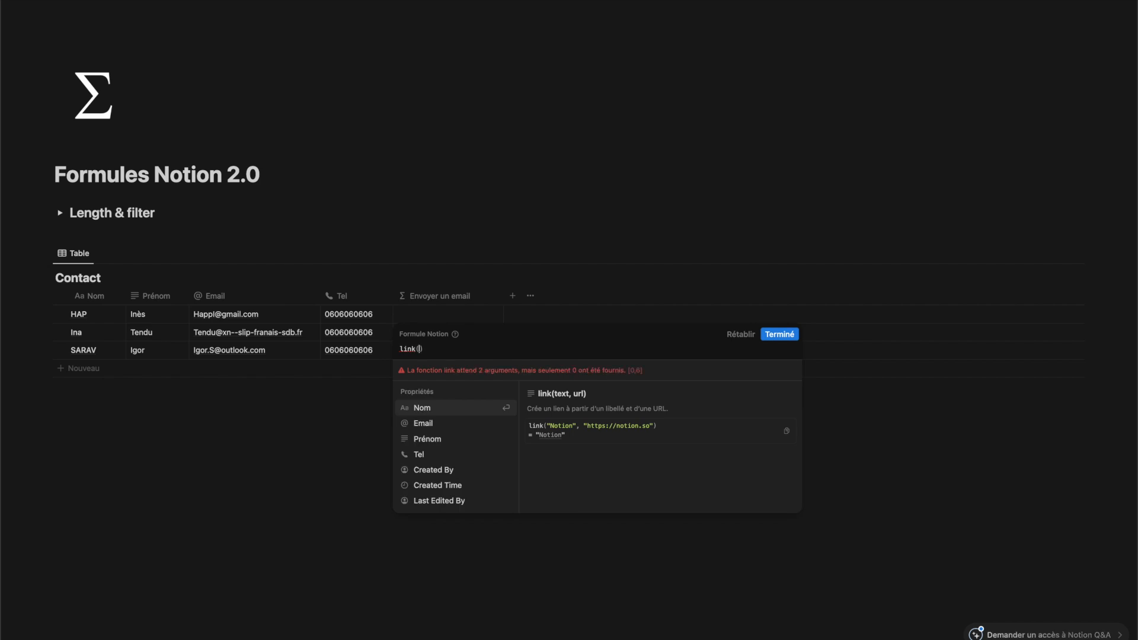
- Give the link function the label "Envoyer une email" and the address "mailto:"+Email
type("\"Envoyer une ")
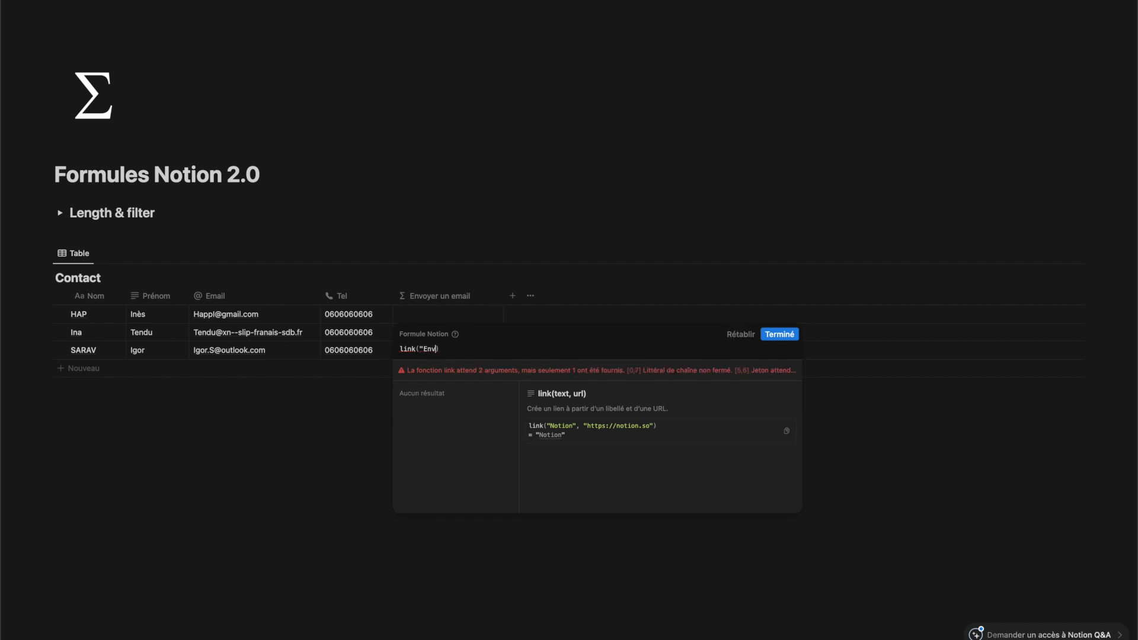
type("email\"")
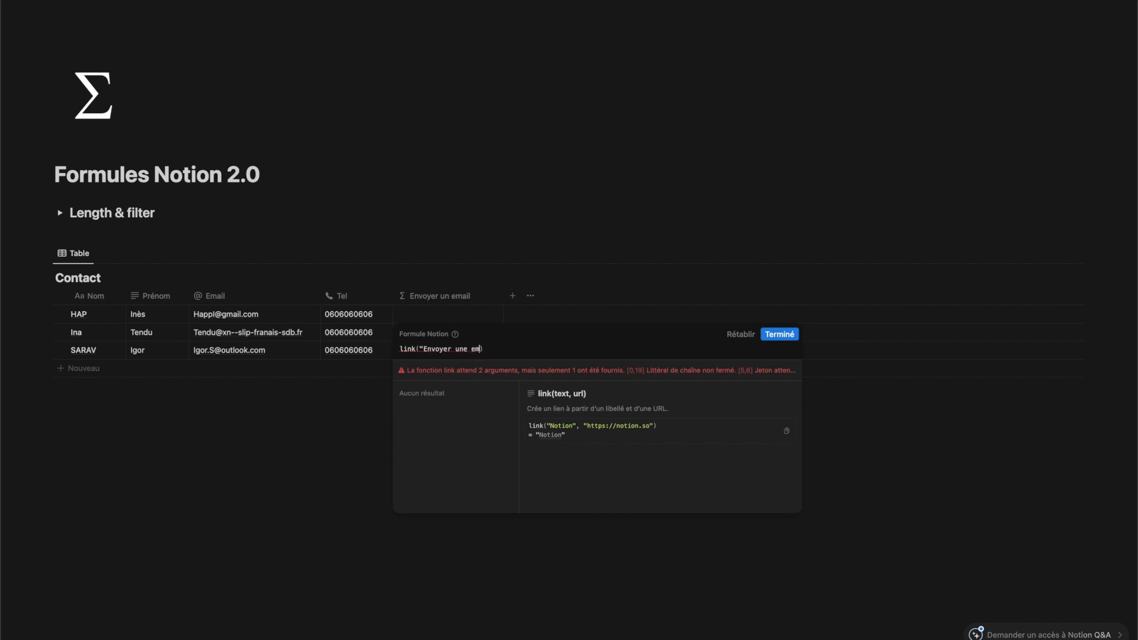
type(",\"mailto:\"+Email")
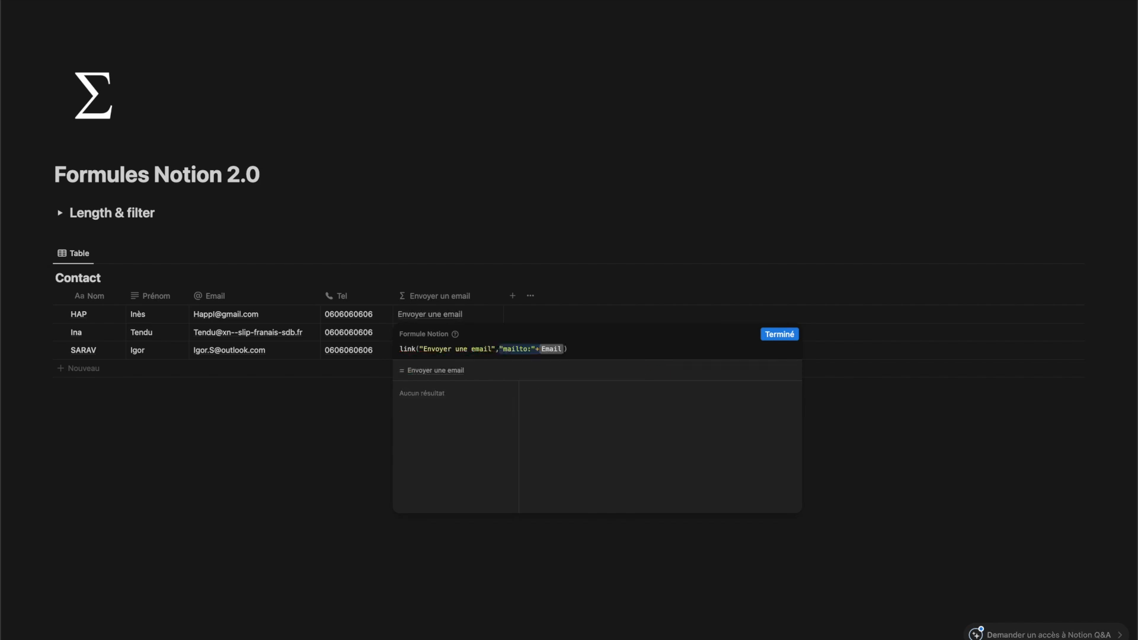
- Remove "mailto:"+ from the link so it uses only Email, save the formula, and open the first contact's email link
key("BackSpace")
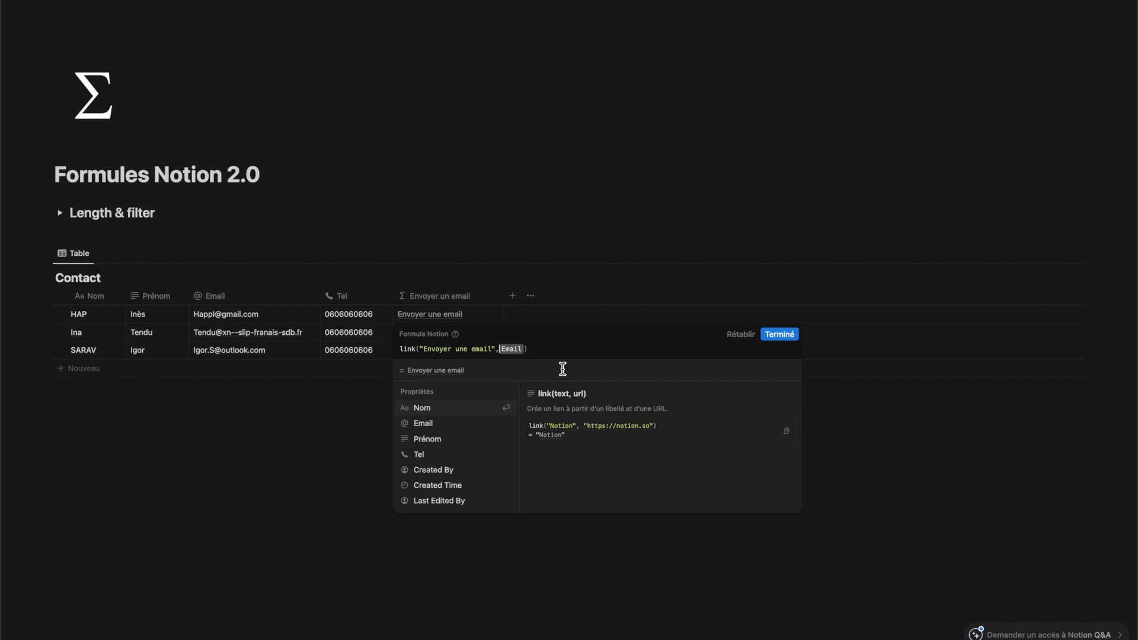
left_click(780, 336)
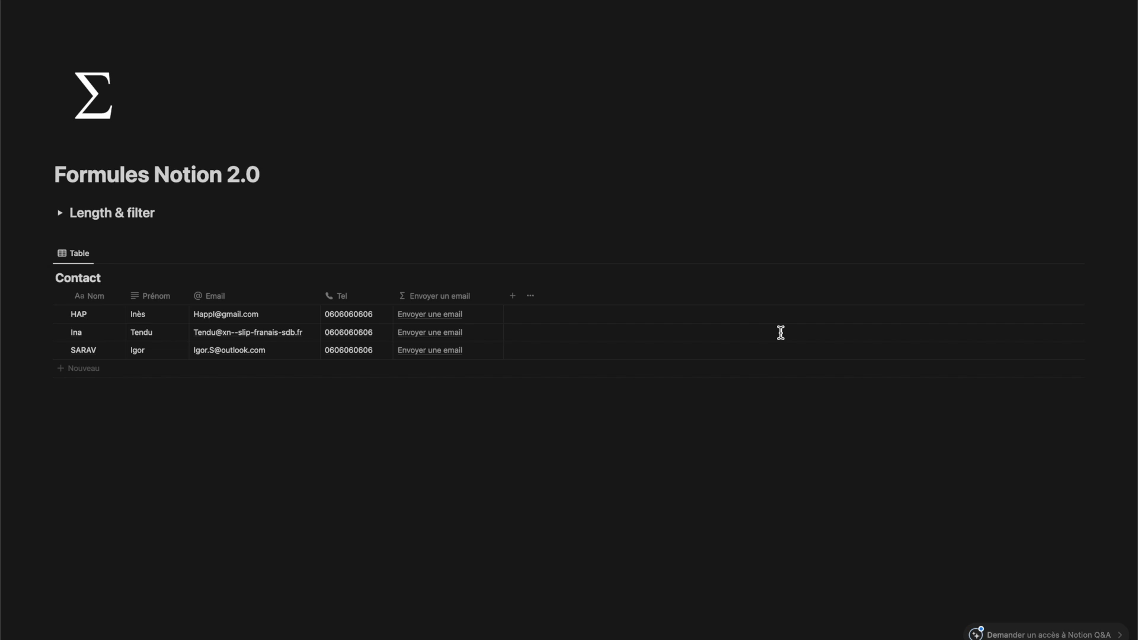
left_click(450, 314)
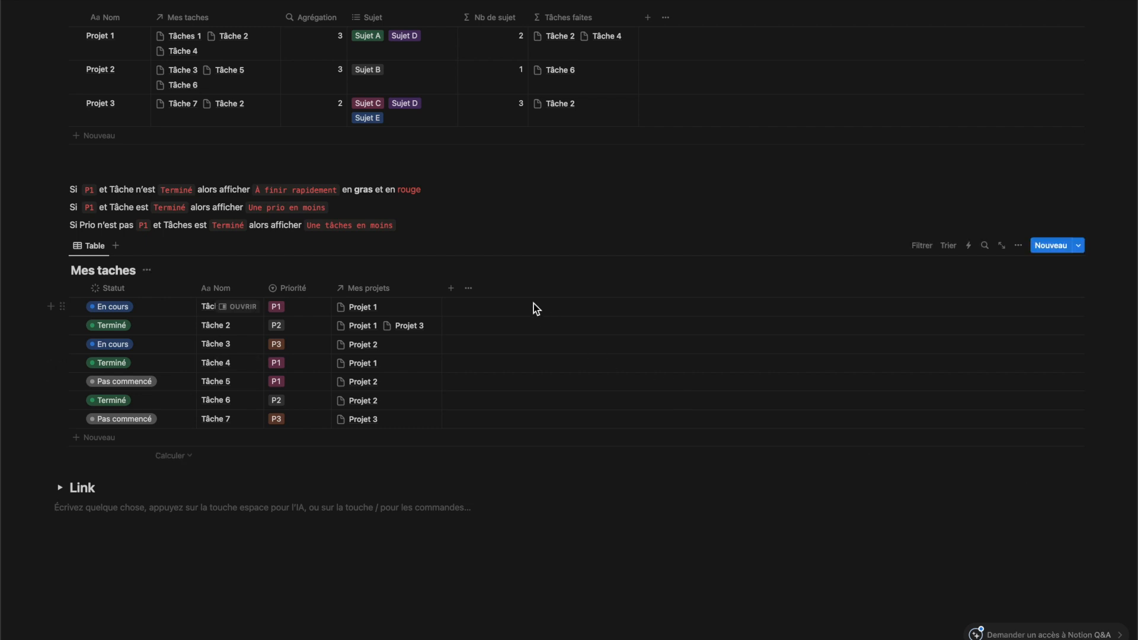
- Review the three conditional message rules written above the Mes taches table
left_click_drag(437, 190, 438, 195)
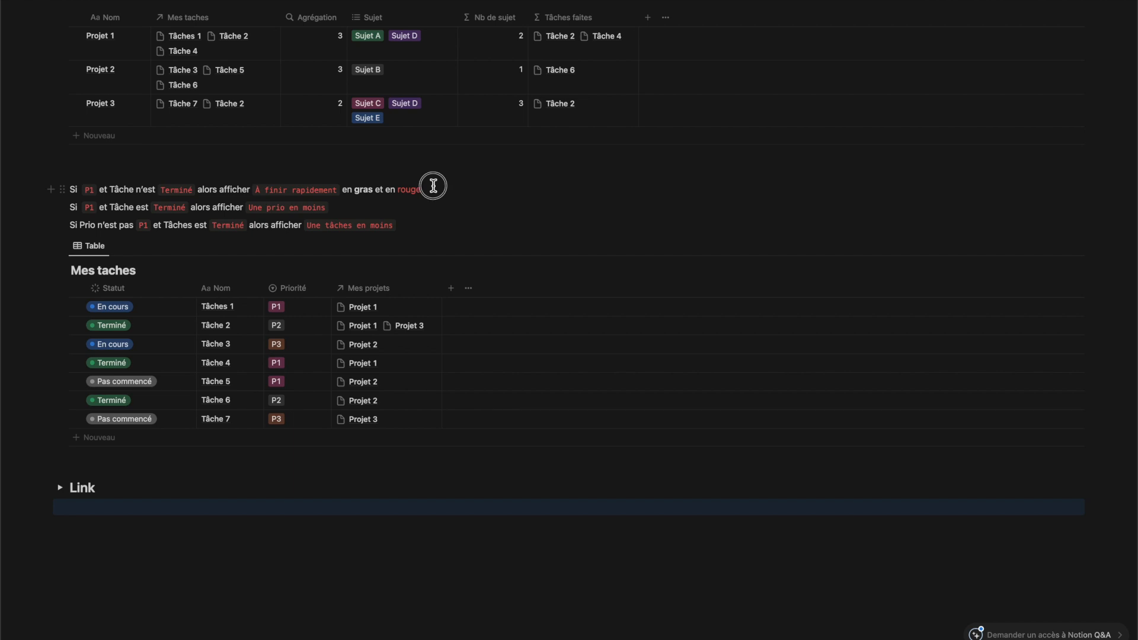
left_click_drag(432, 186, 433, 185)
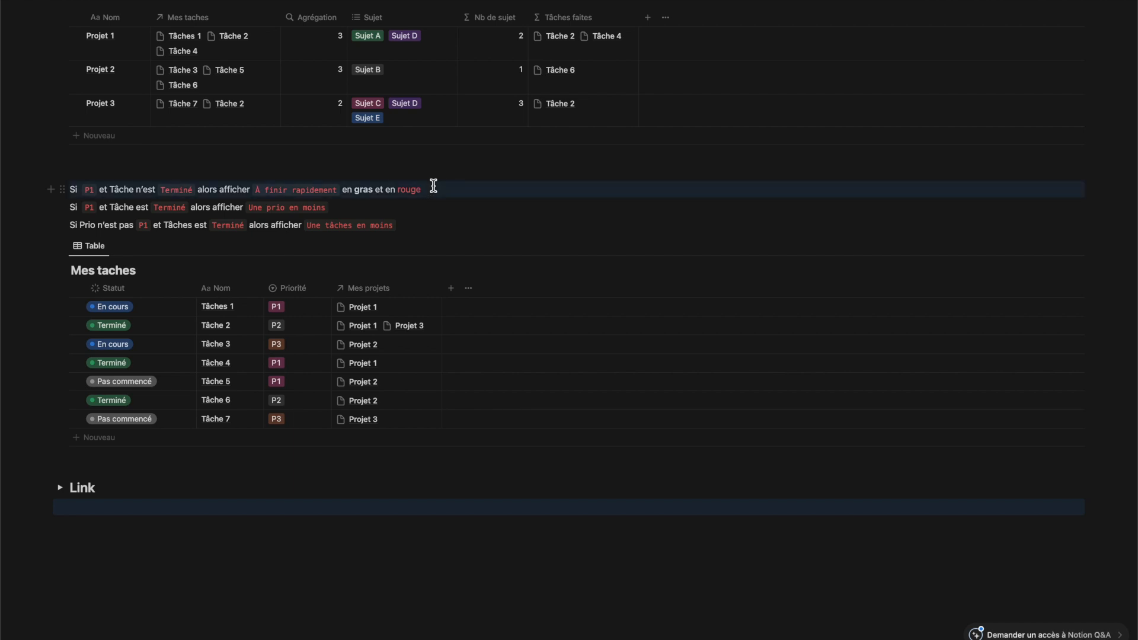
left_click_drag(434, 185, 431, 209)
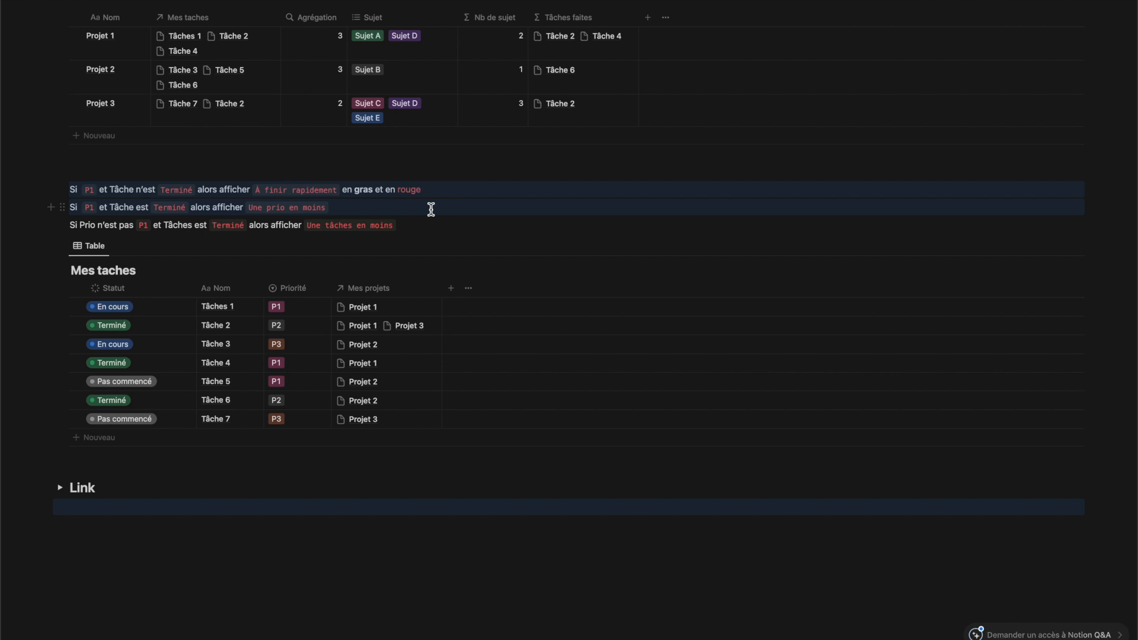
left_click_drag(431, 209, 431, 223)
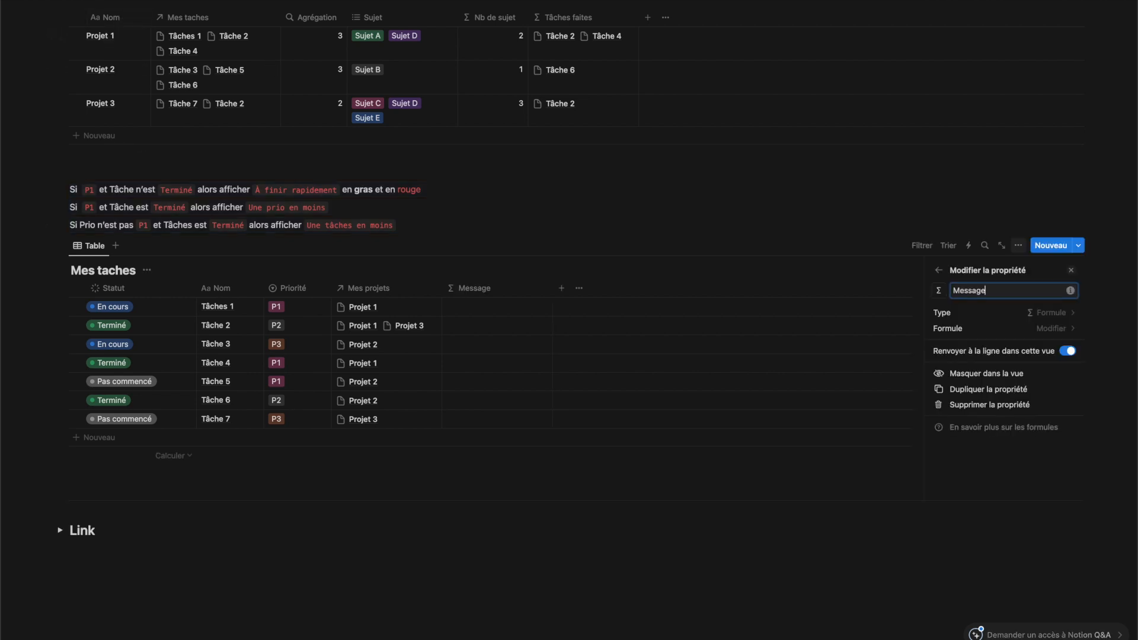
- Start the Message formula in the Mes taches table with an if function whose first condition is Priorité=="P1"
left_click(511, 316)
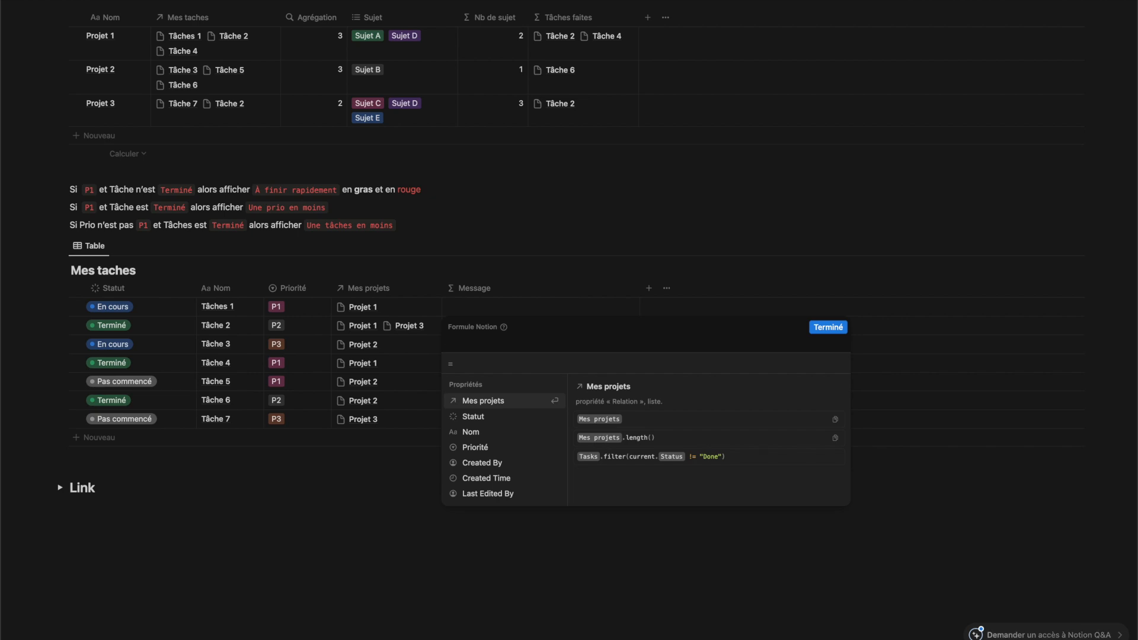
type("if")
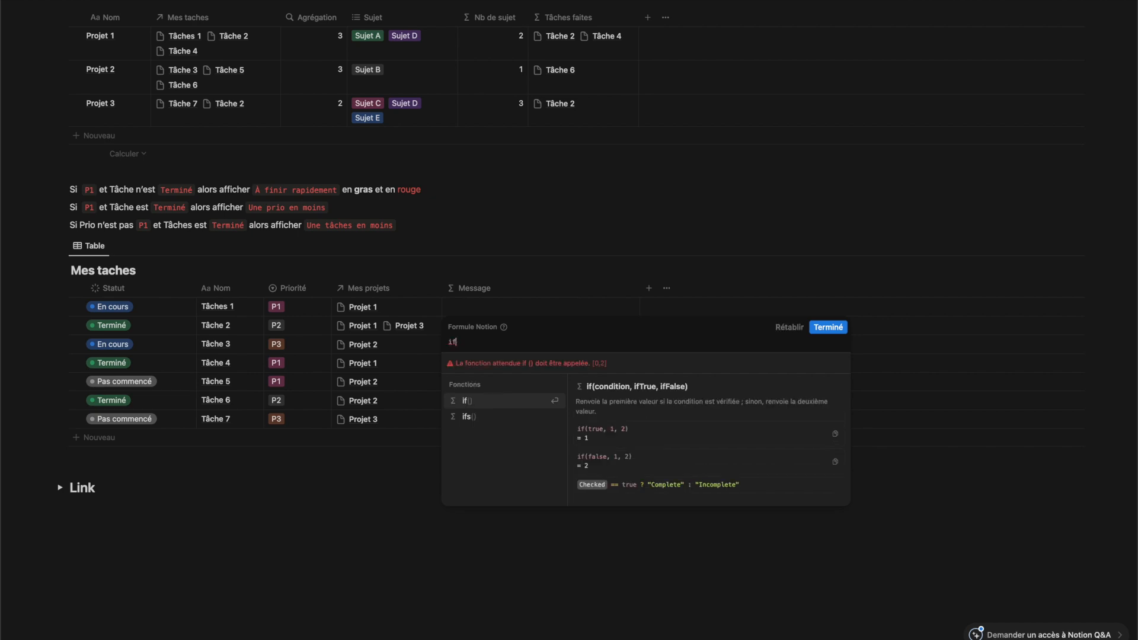
type("(")
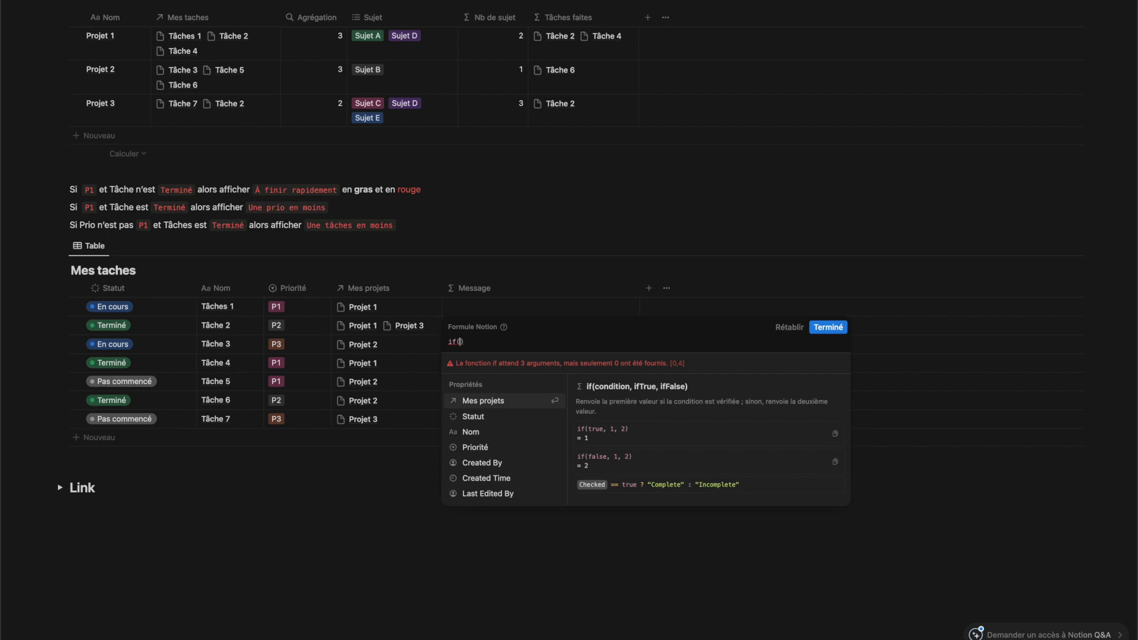
type("prio")
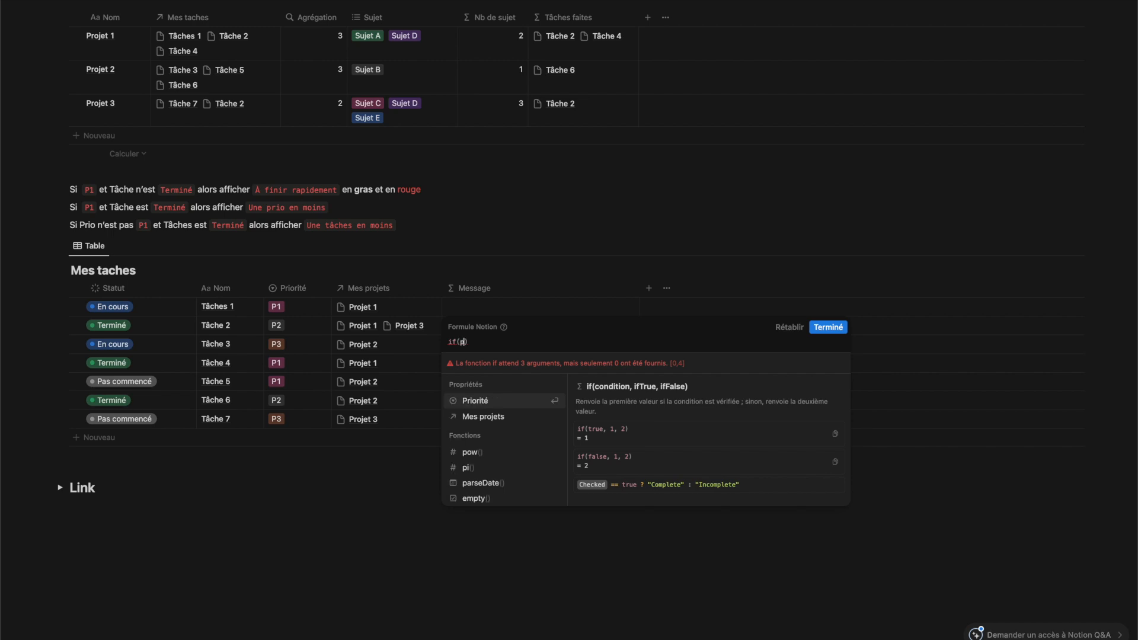
key("Return")
type("==\"\"")
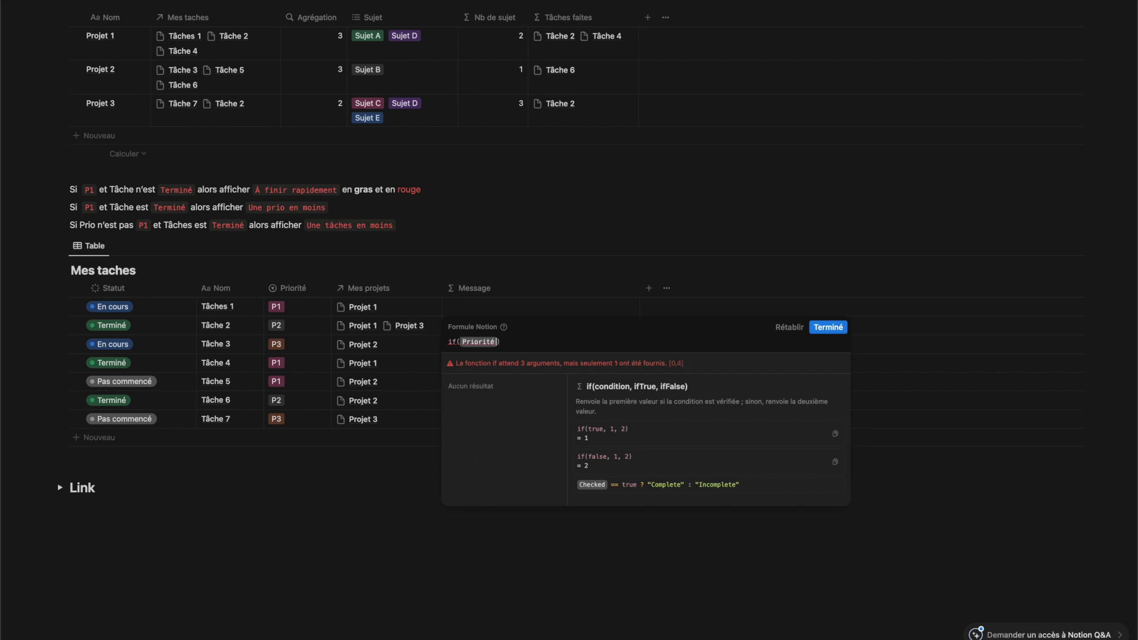
key("BackSpace")
type("P1")
type("\"")
type(" and ")
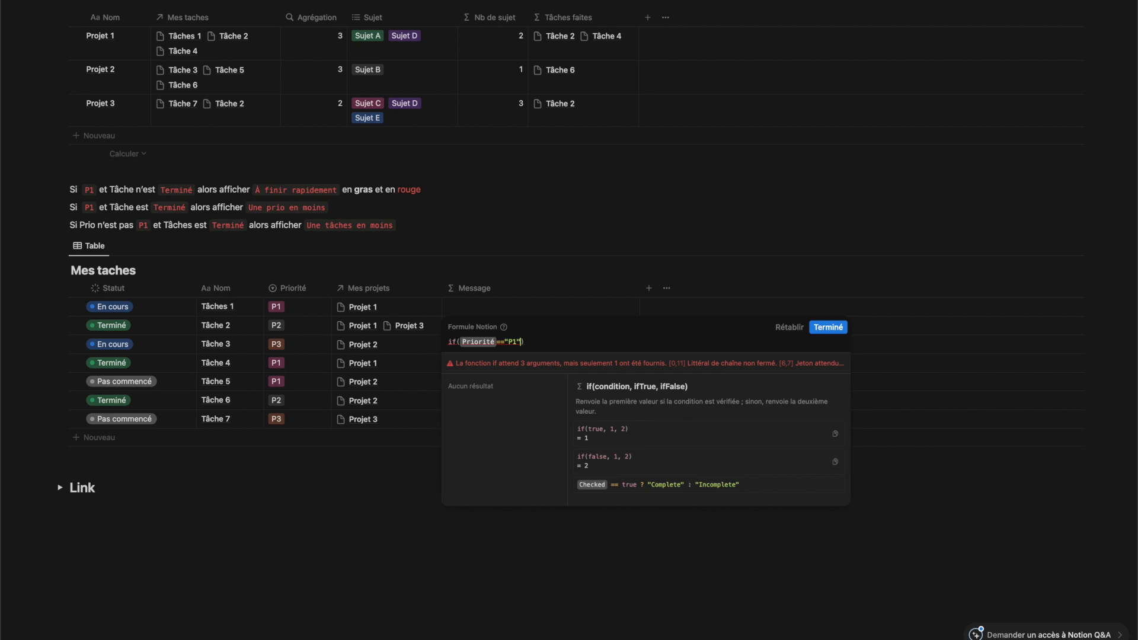
- Extend the condition with Statut !="Terminé" and make the if function return "A finir rapidement" when it is met
type("stat")
key("Return")
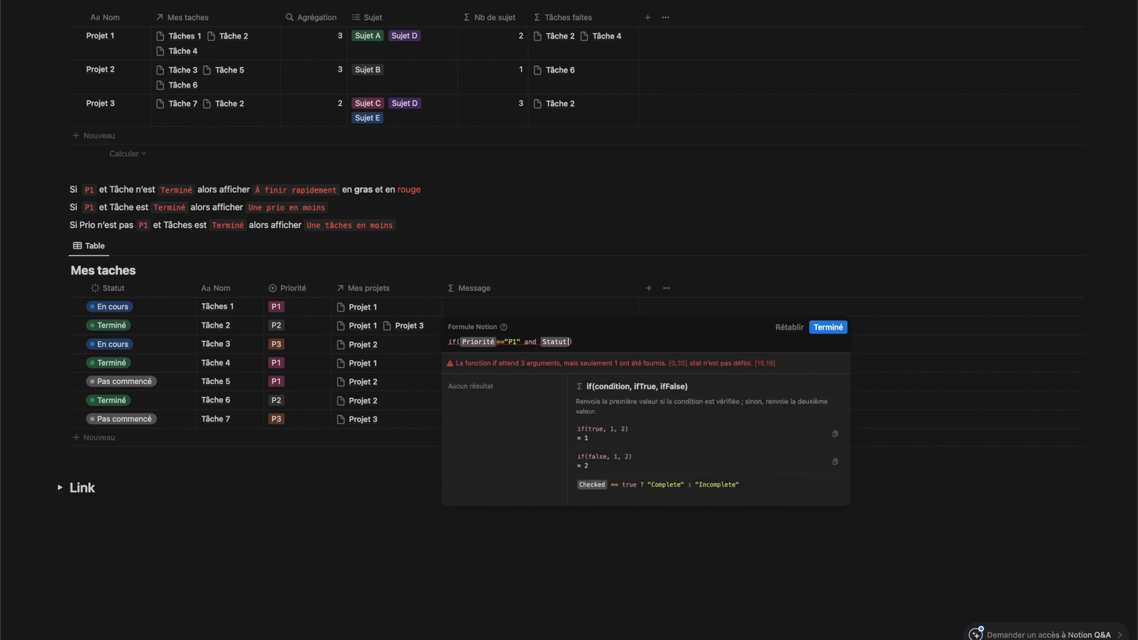
type("!=\"Terminé\",\"A finir rapidement")
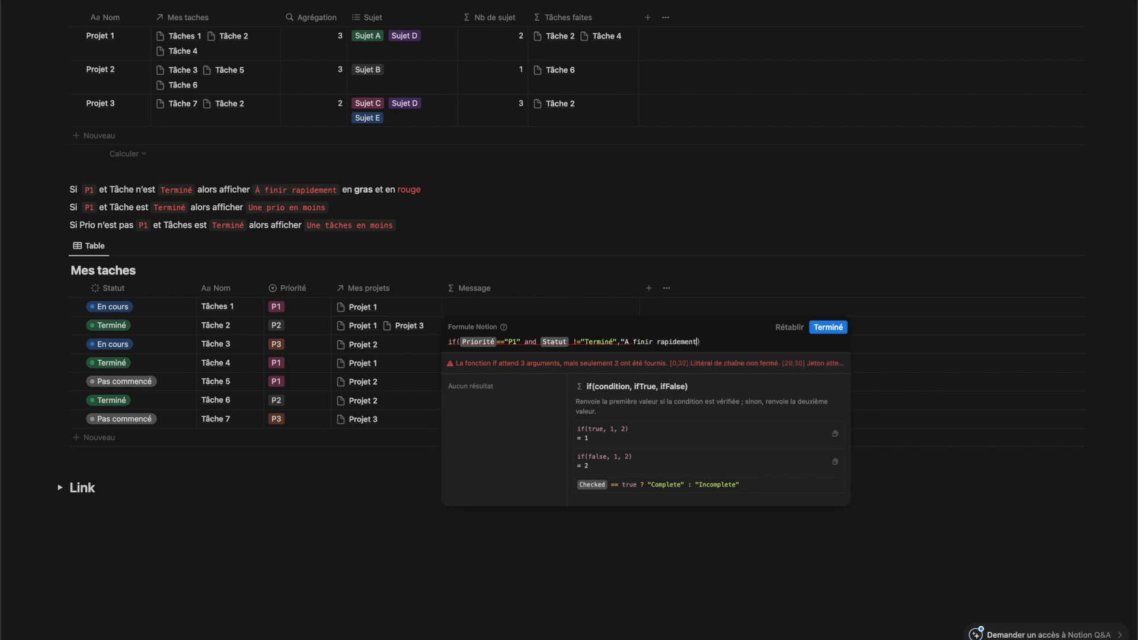
type("\",\"\"")
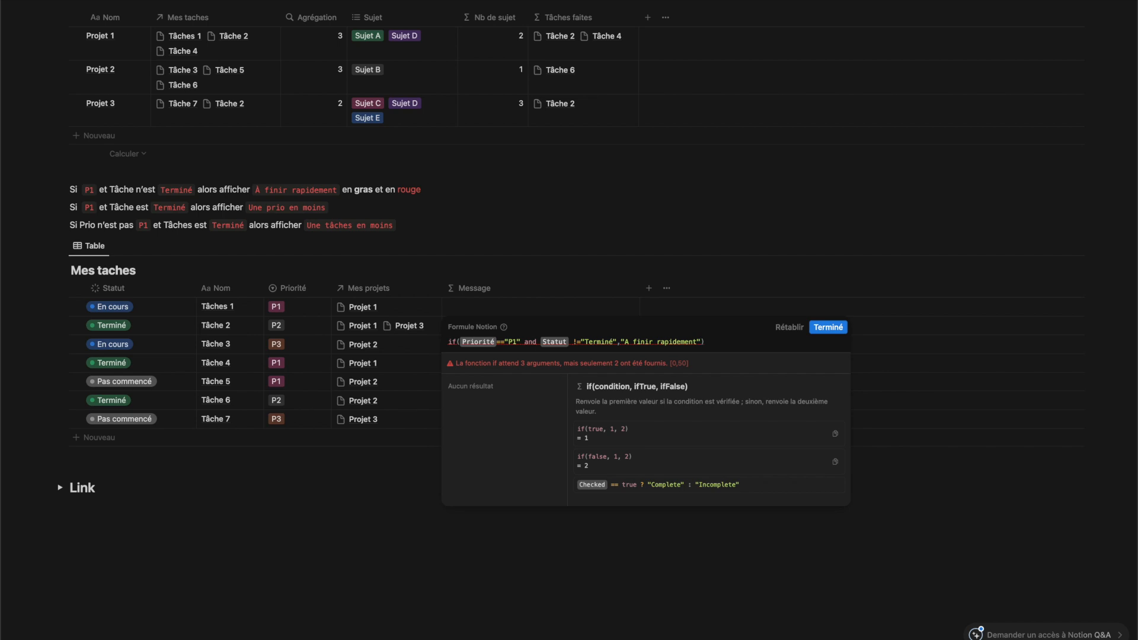
key("BackSpace")
key("BackSpace")
- Nest a second if function as the alternative, with the condition Priorité=="P1" and Statut=="Terminé"
type("if(P")
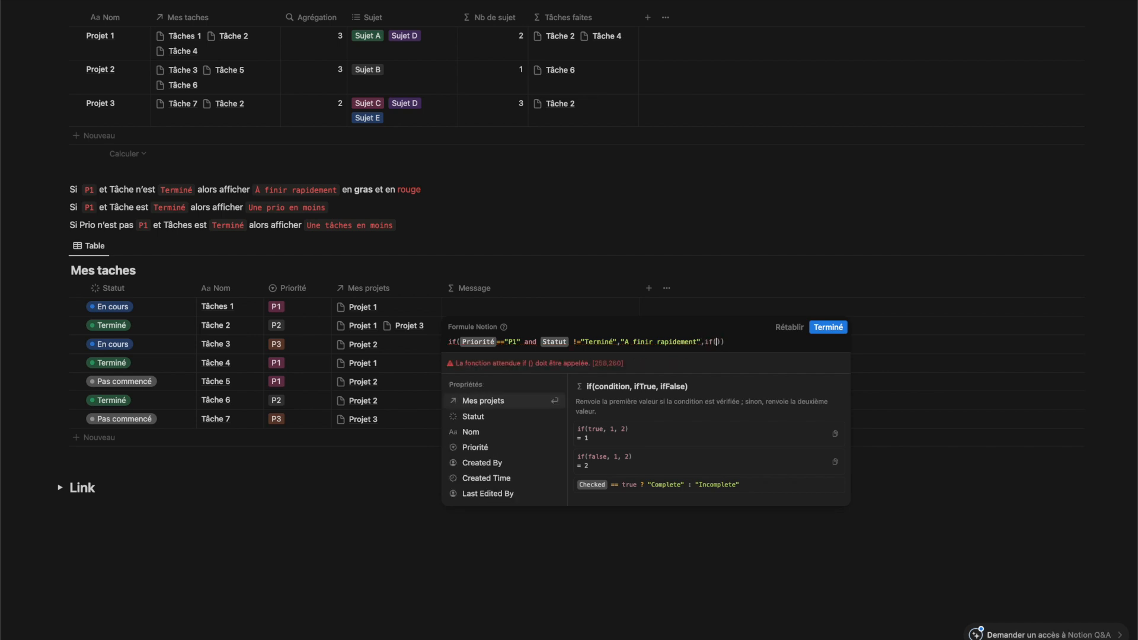
key("Return")
type("==\"P1")
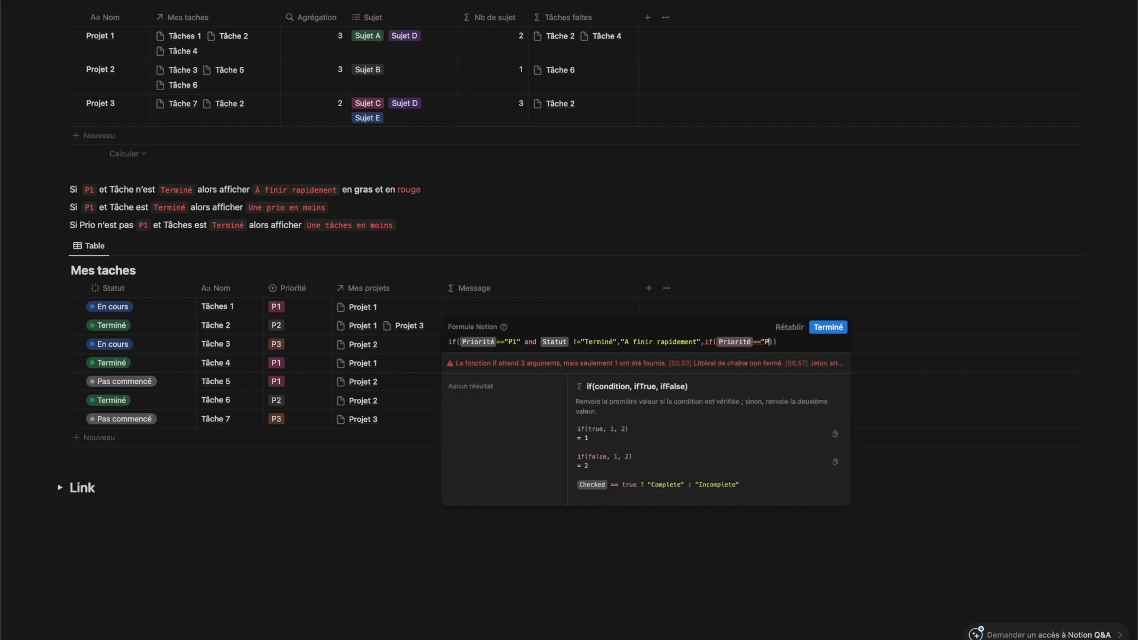
type(" and stat")
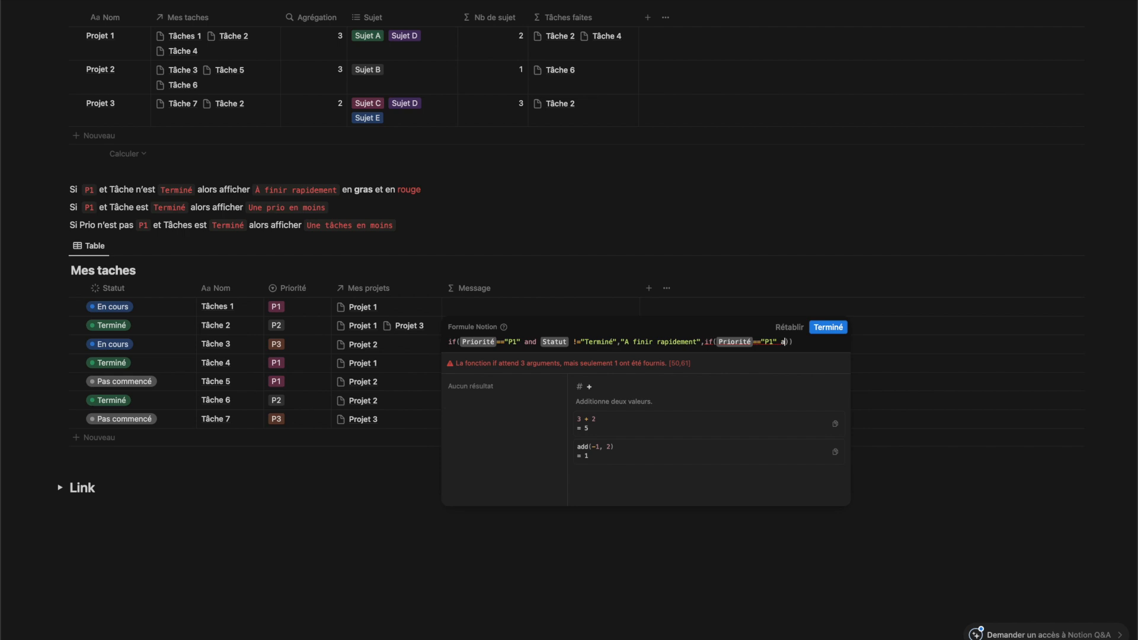
key("Return")
type("==\"")
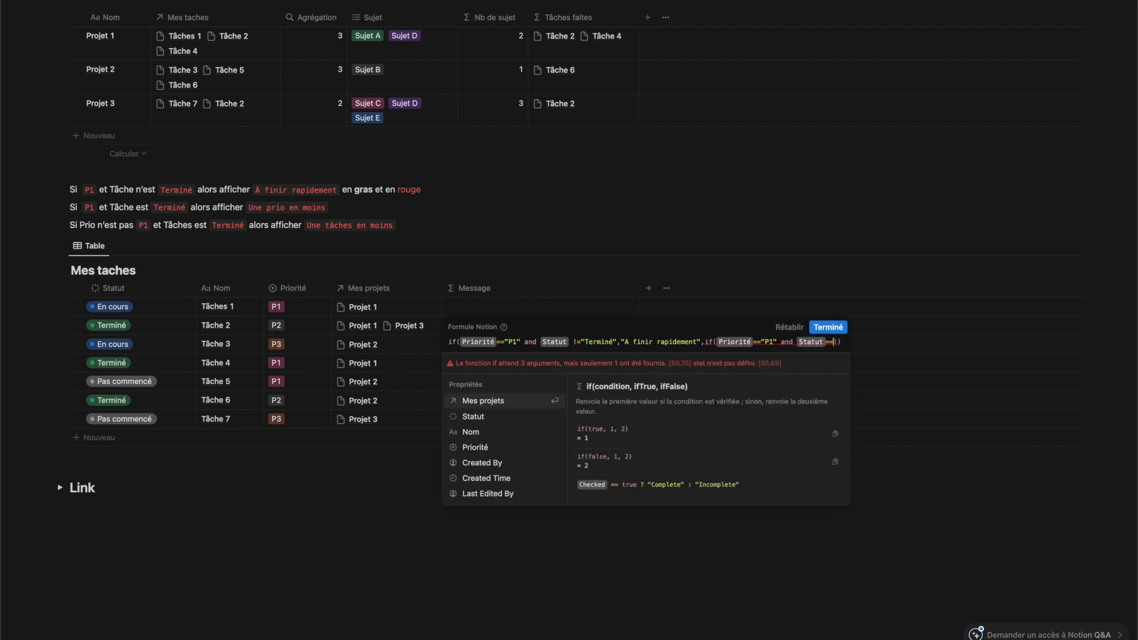
type("Terminé")
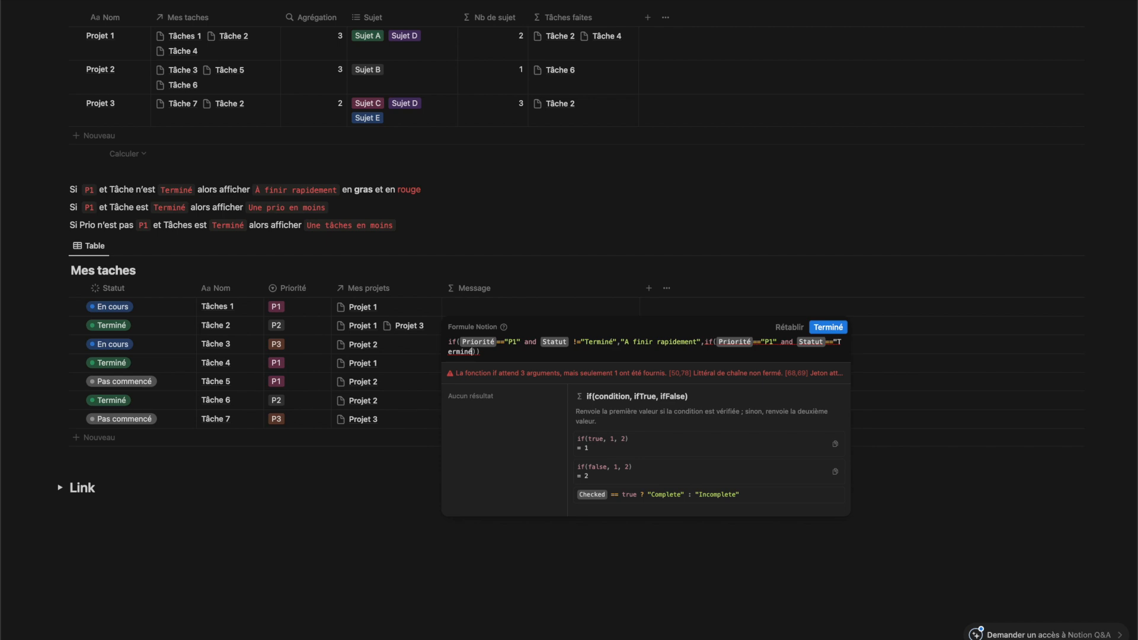
- Make the nested if return "Une priorité en moins", or an empty text otherwise, and save the Message formula
type("\", \"")
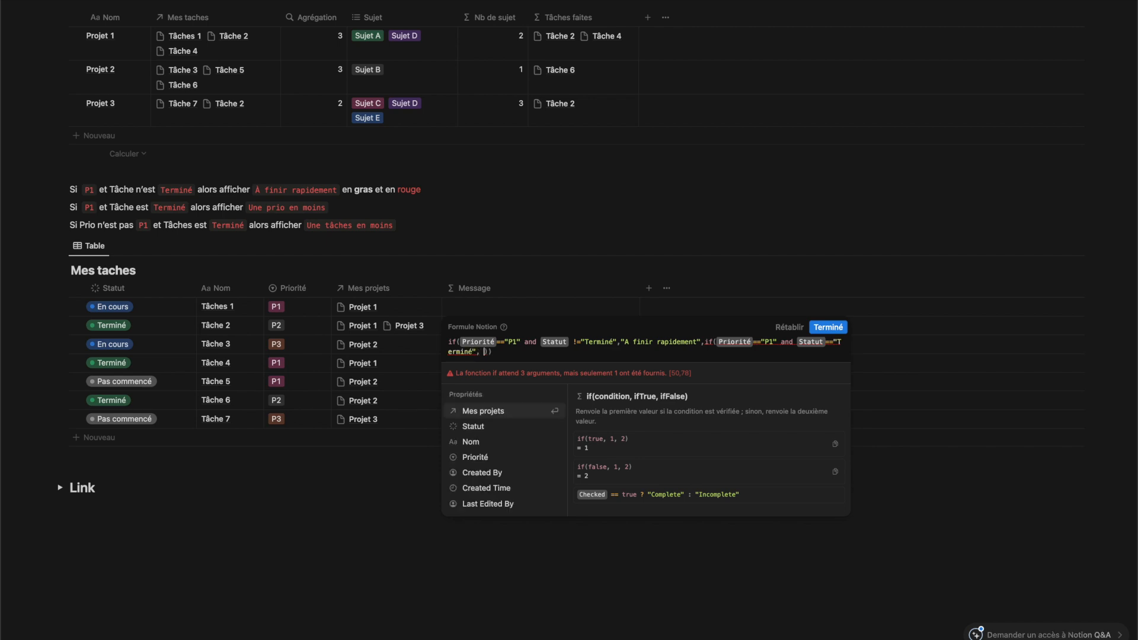
type("Une priorité en moisn")
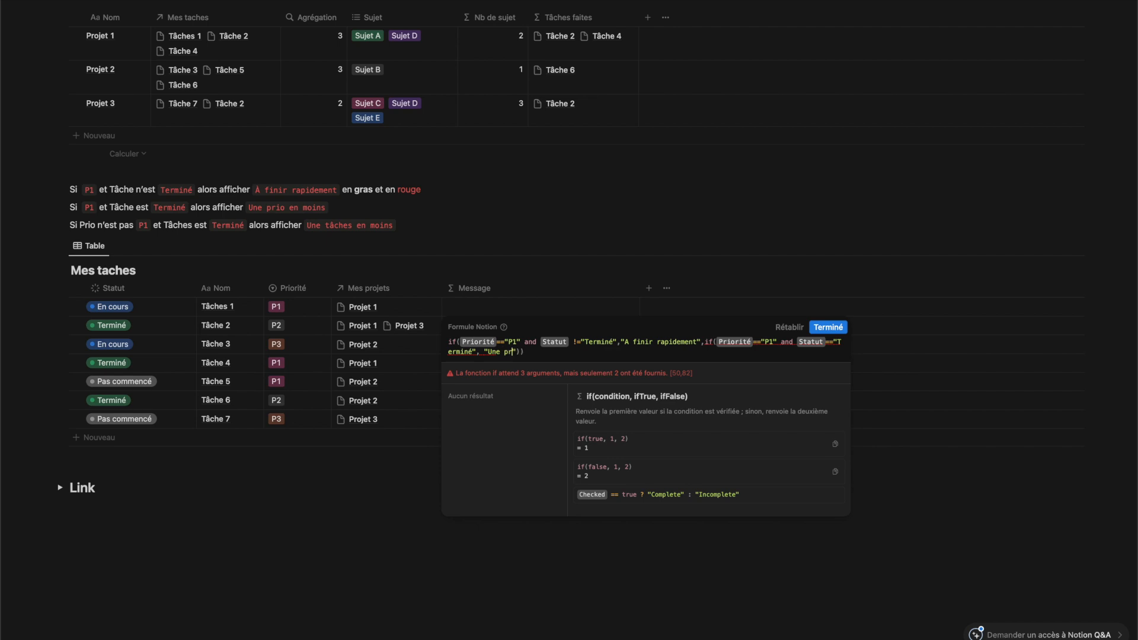
key("BackSpace")
key("BackSpace")
type("ns\",\"")
left_click(836, 328)
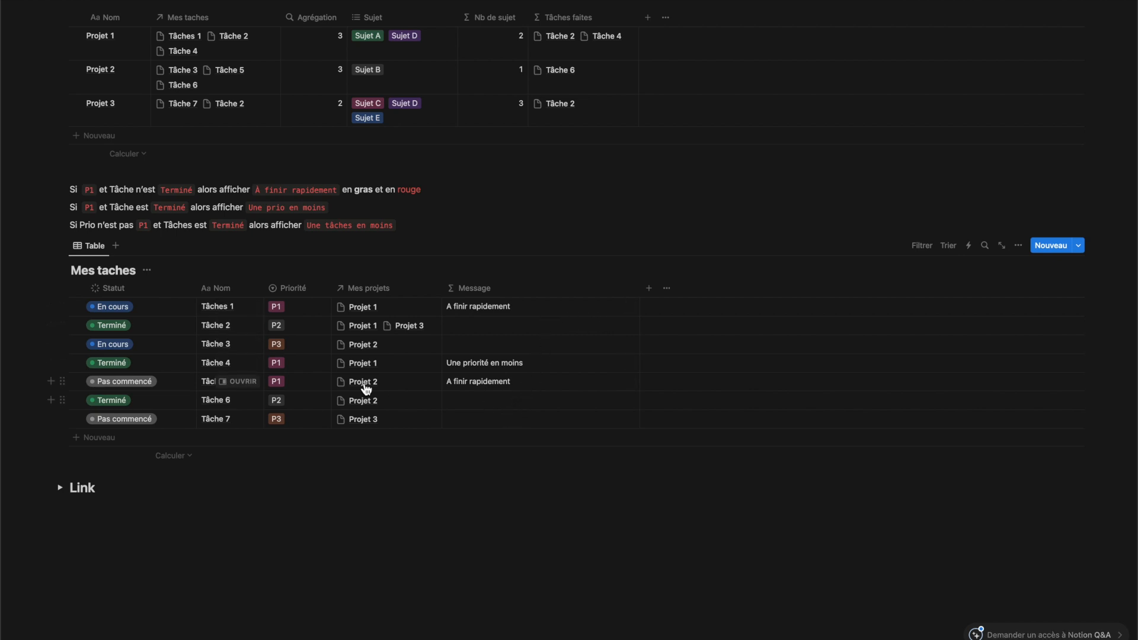
- Replace the Message formula in the Mes taches table with an ifs function whose first condition starts with Priorité=="P1"
left_click(526, 312)
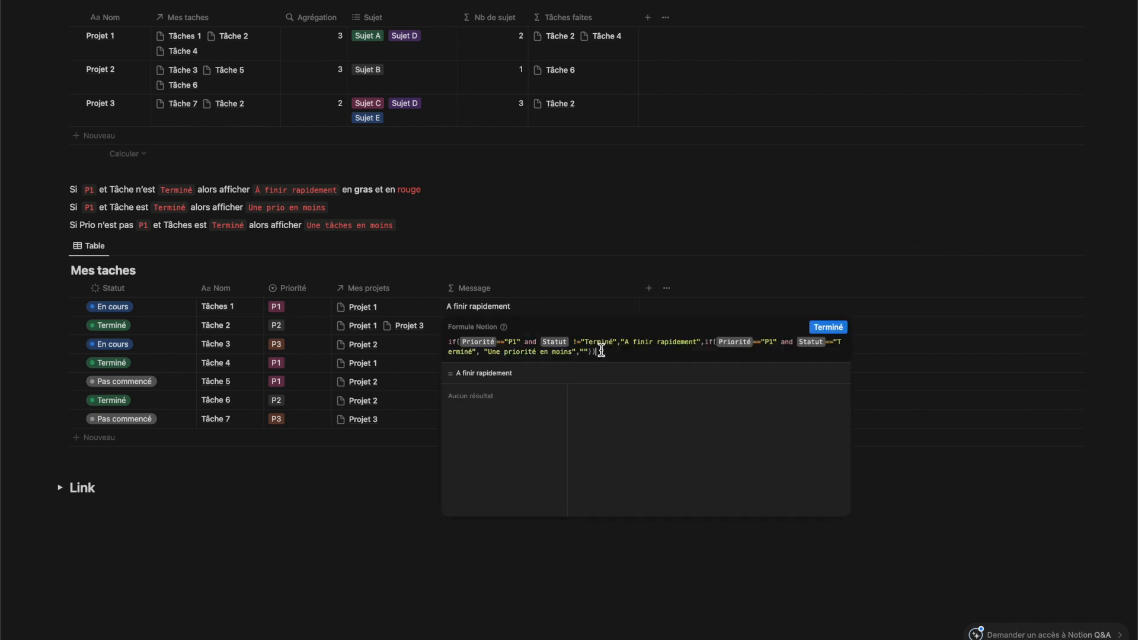
key("ctrl+a")
key("BackSpace")
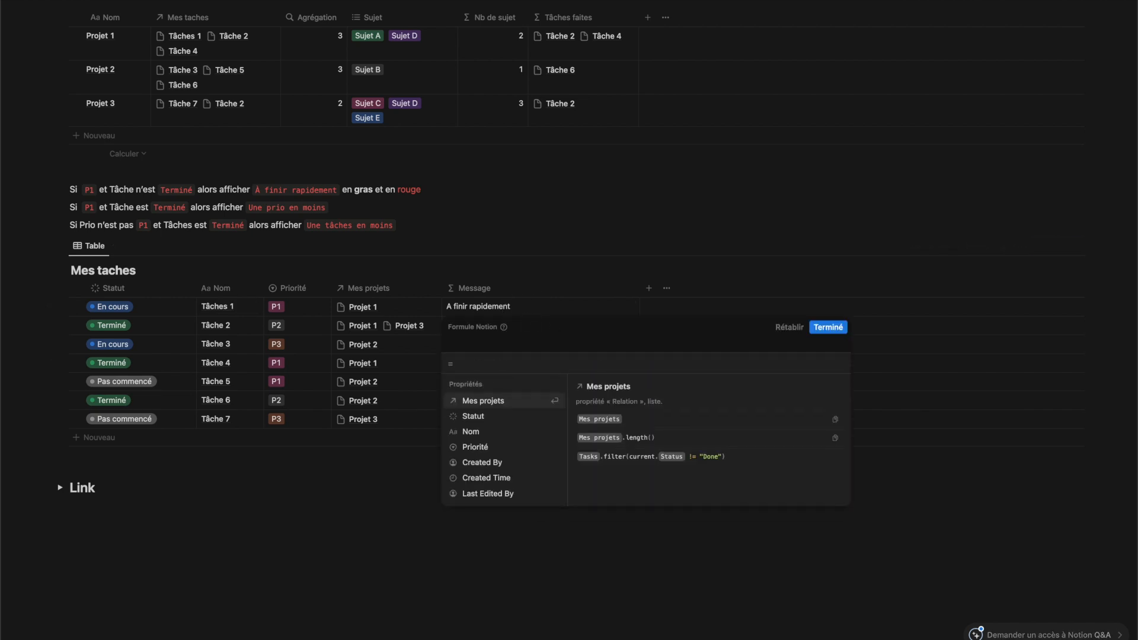
type("ifs(")
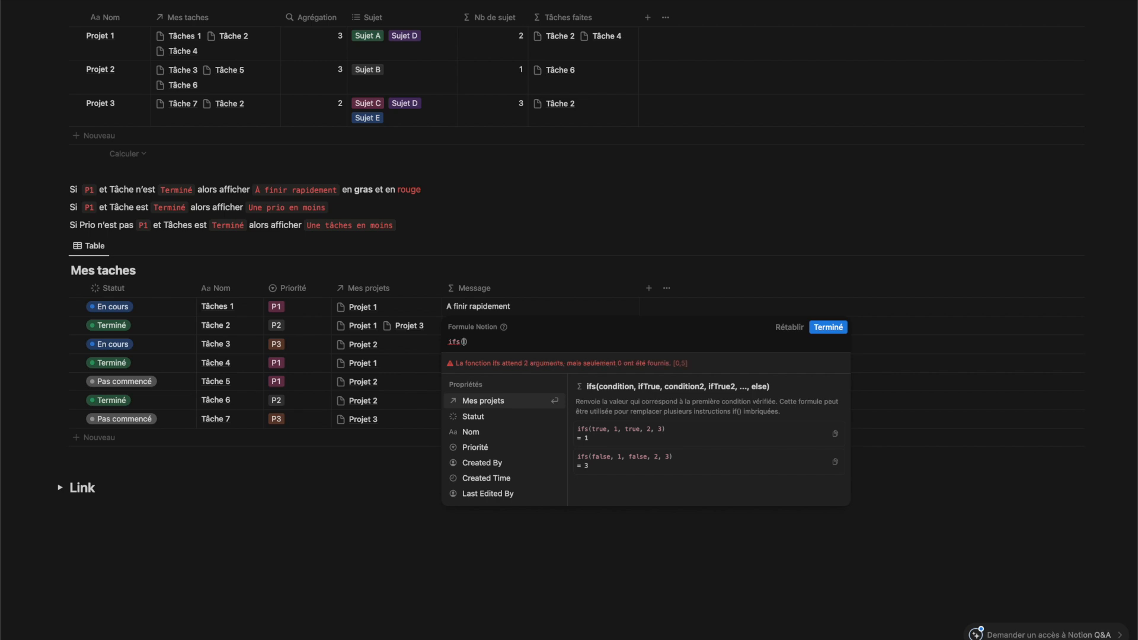
type("Pri")
key("Return")
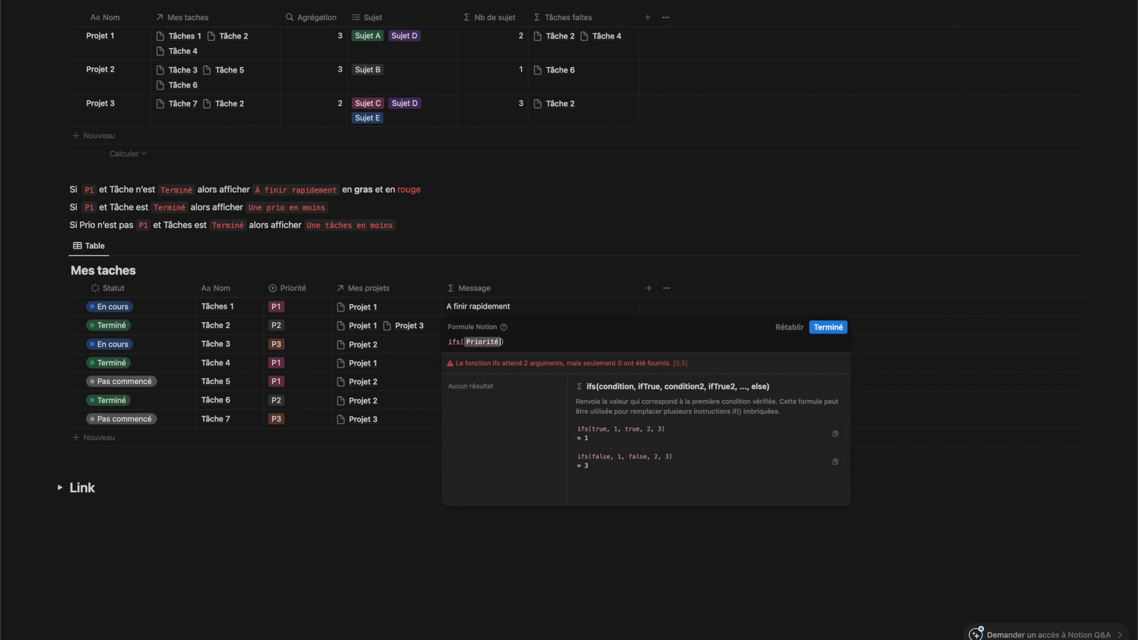
type("==\"P1")
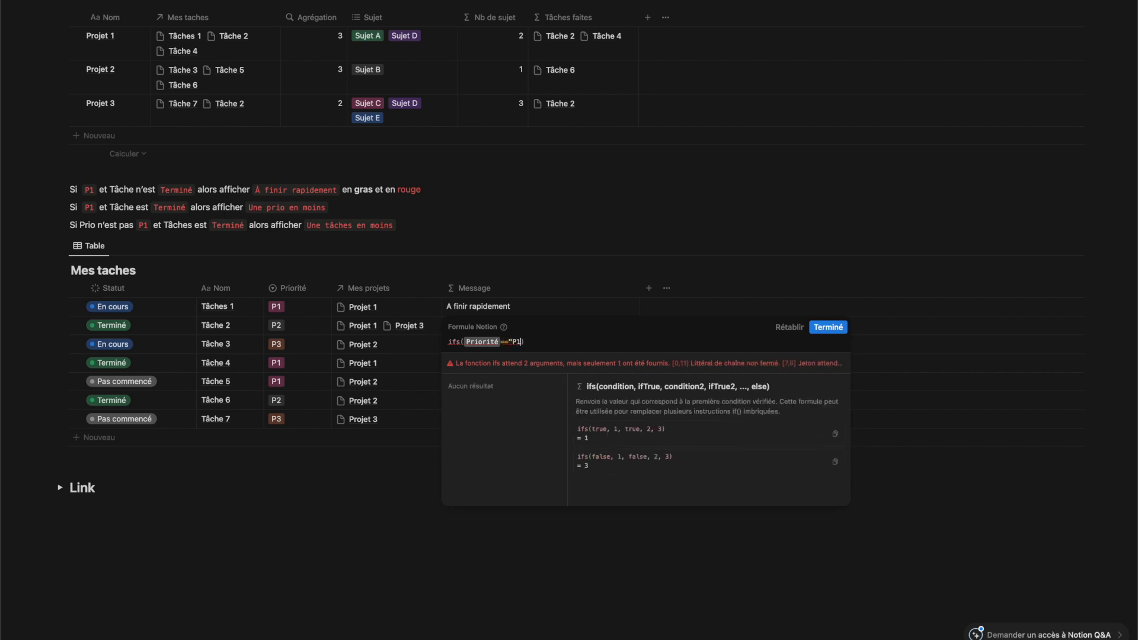
type("\"")
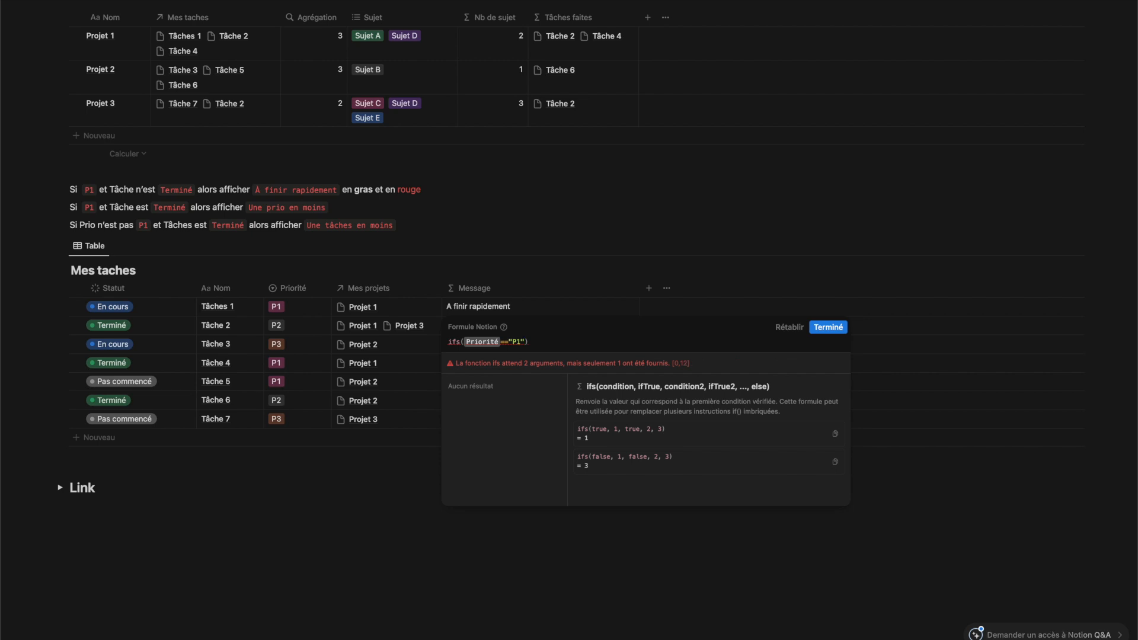
- Extend the ifs condition with and Statut!="Terminé", and make it return "À finir rapidement" when met
type(" and sta")
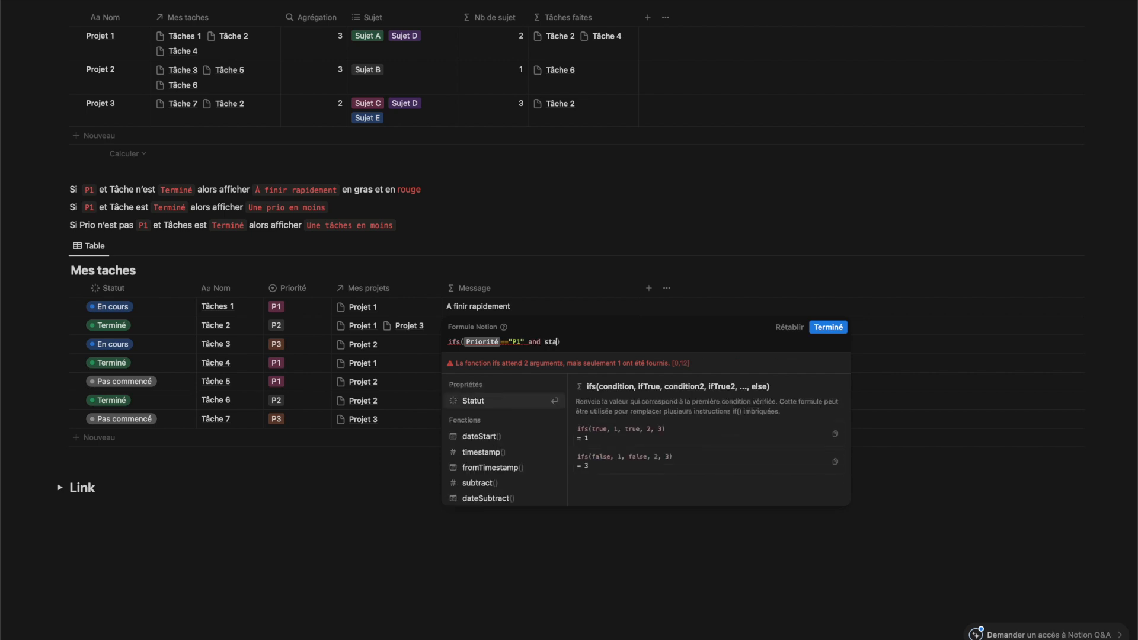
key("Return")
type("!=")
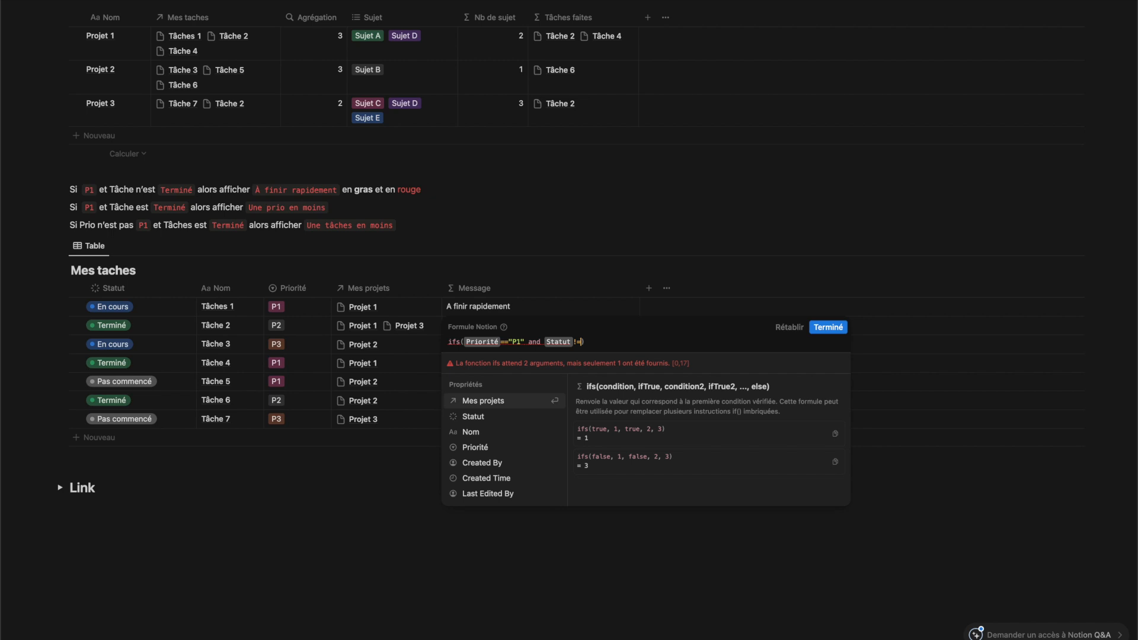
type("\"Terminé")
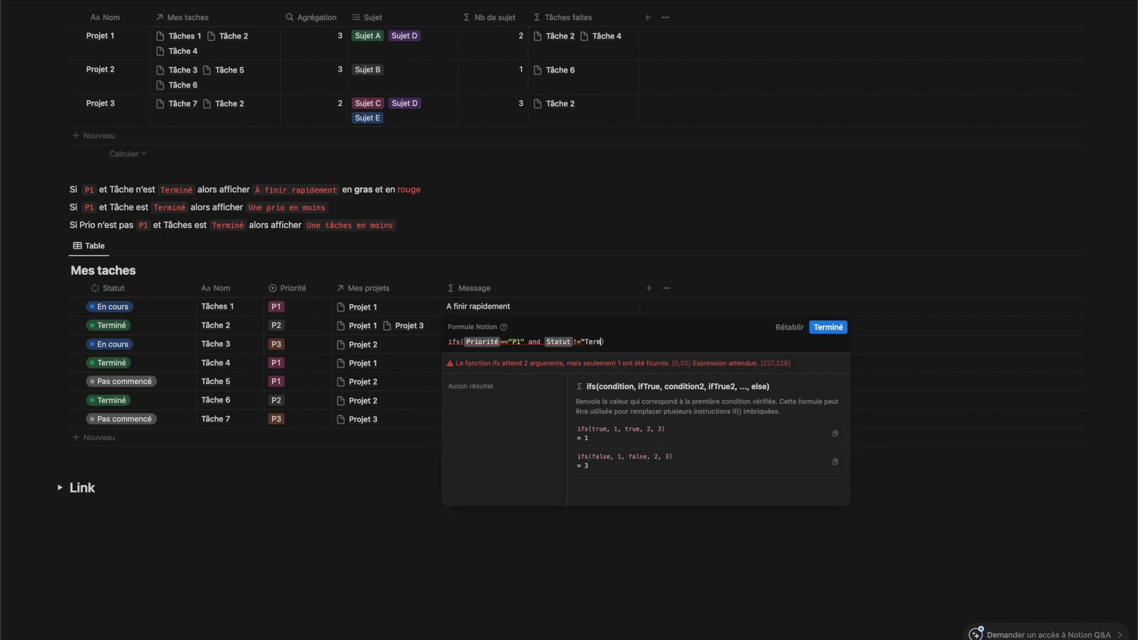
key("BackSpace")
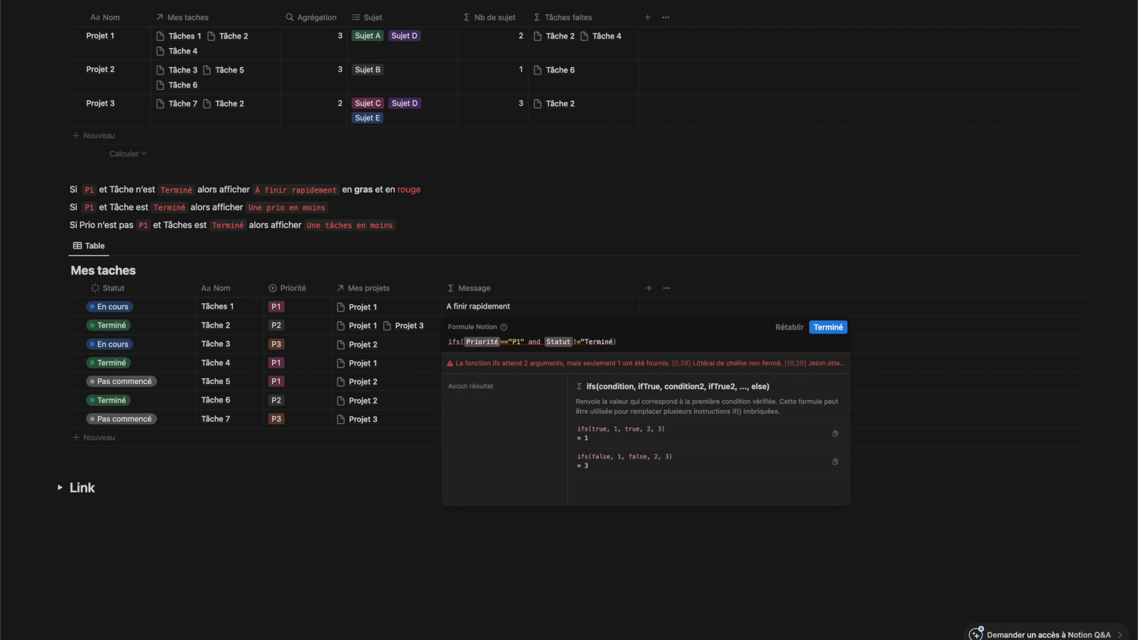
type("\",\"a")
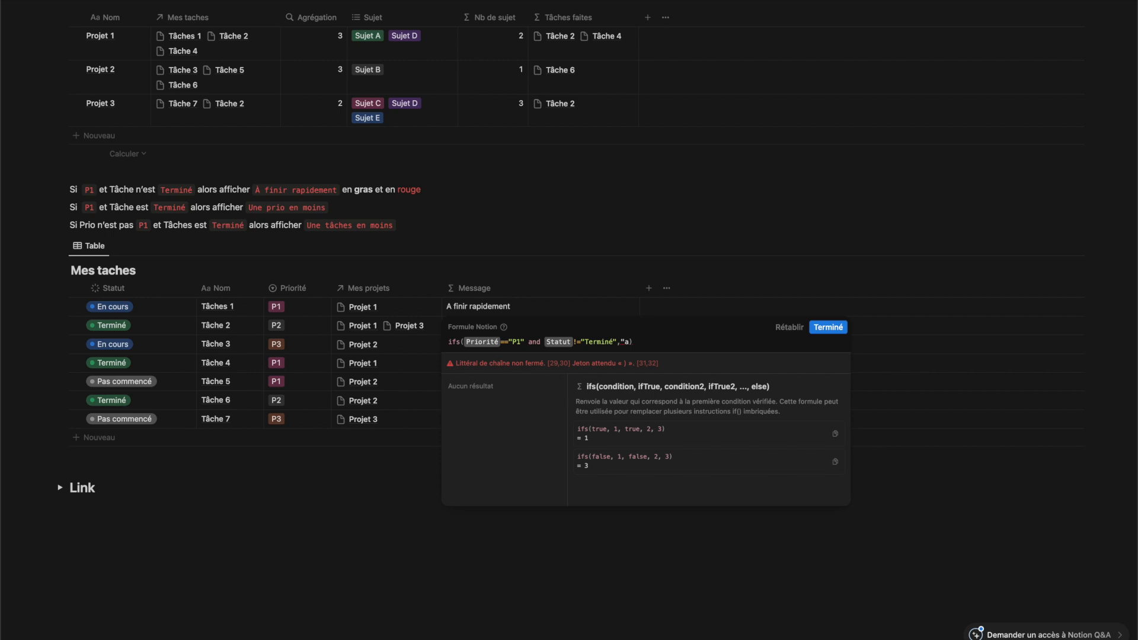
key("BackSpace")
type("À finir rapidement\")")
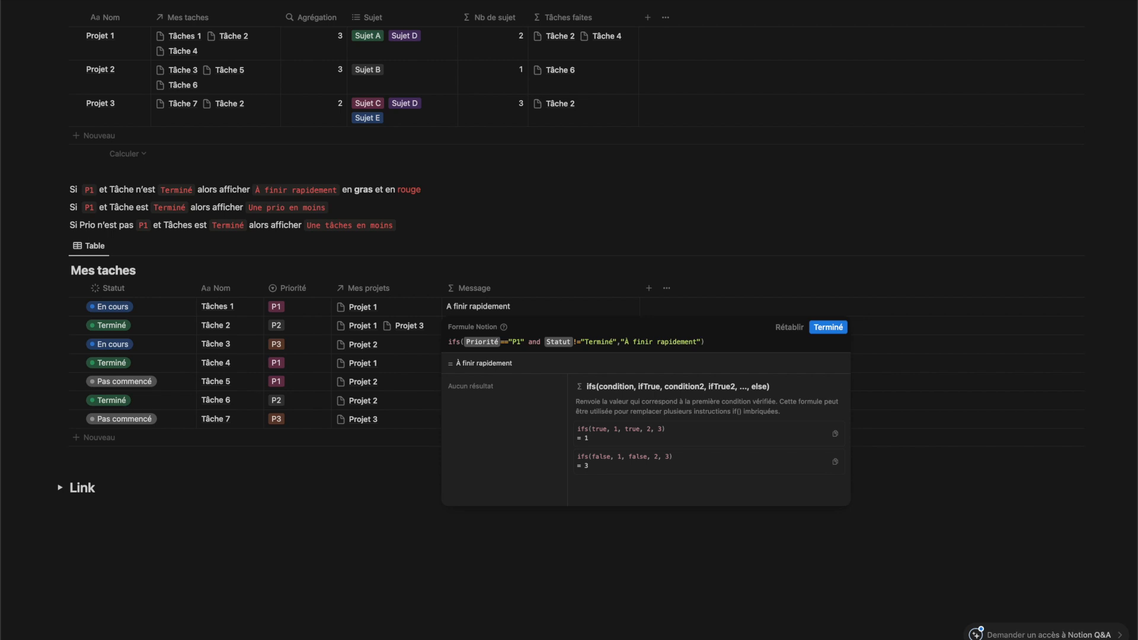
- Wrap the "À finir rapidement" text in a style function with the bold option "b" and save the Message formula
left_click(620, 342)
type("styl")
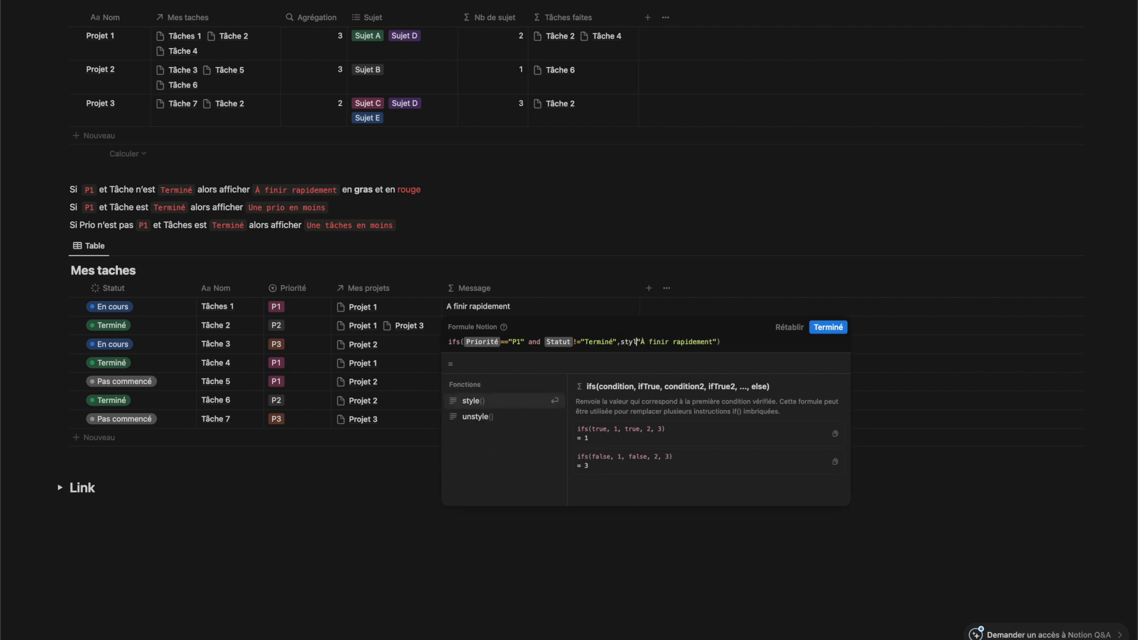
type("e(")
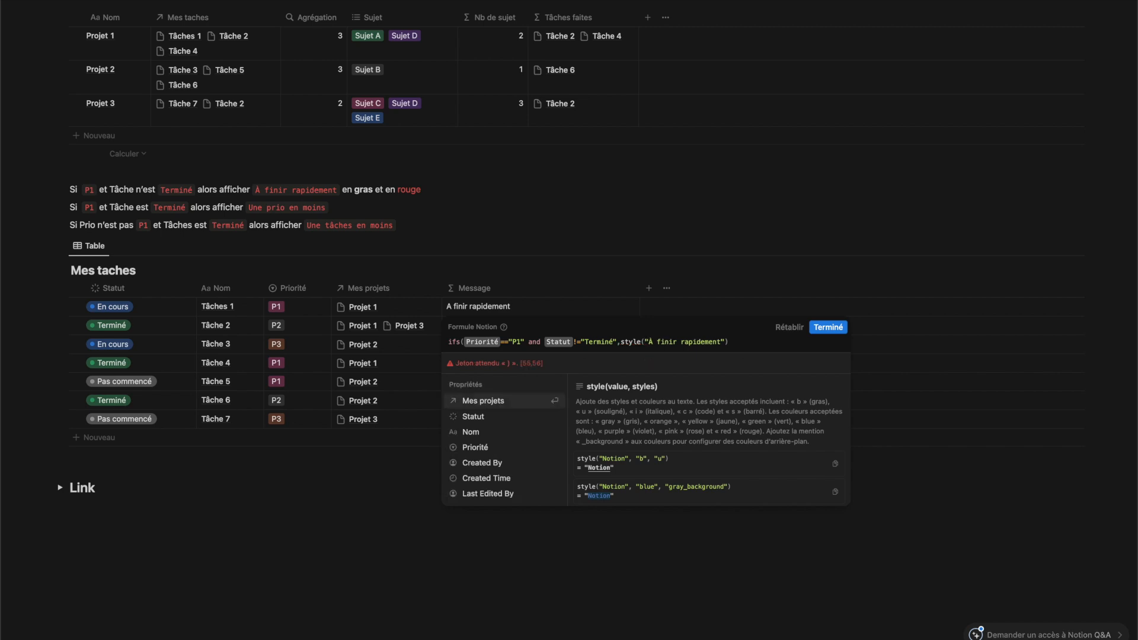
left_click(649, 342)
left_click(728, 342)
type(")")
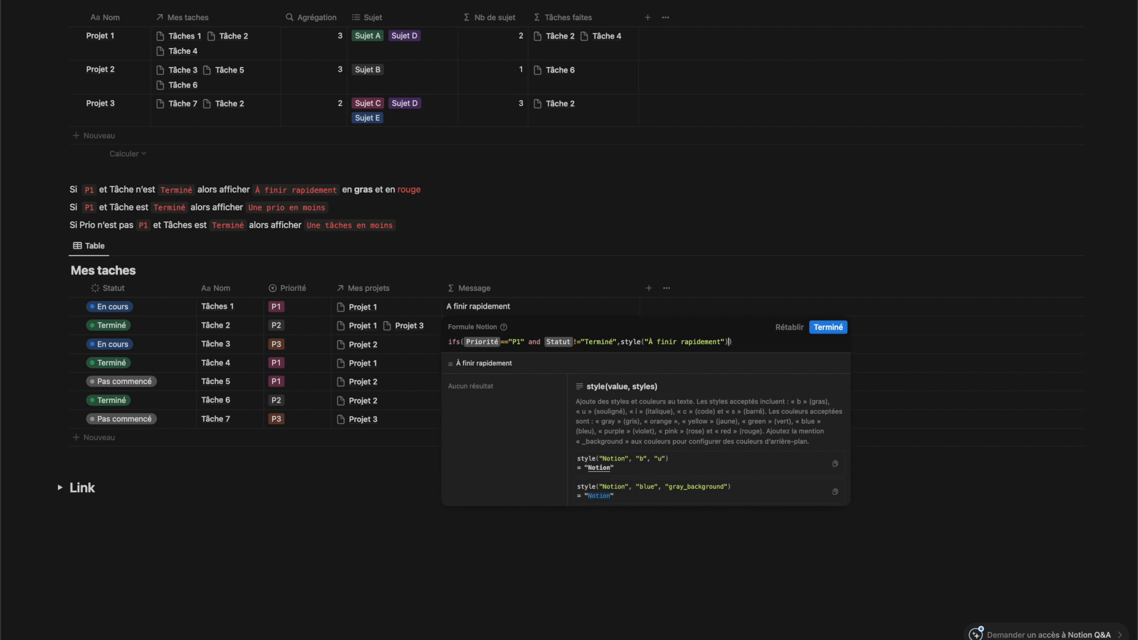
type(",")
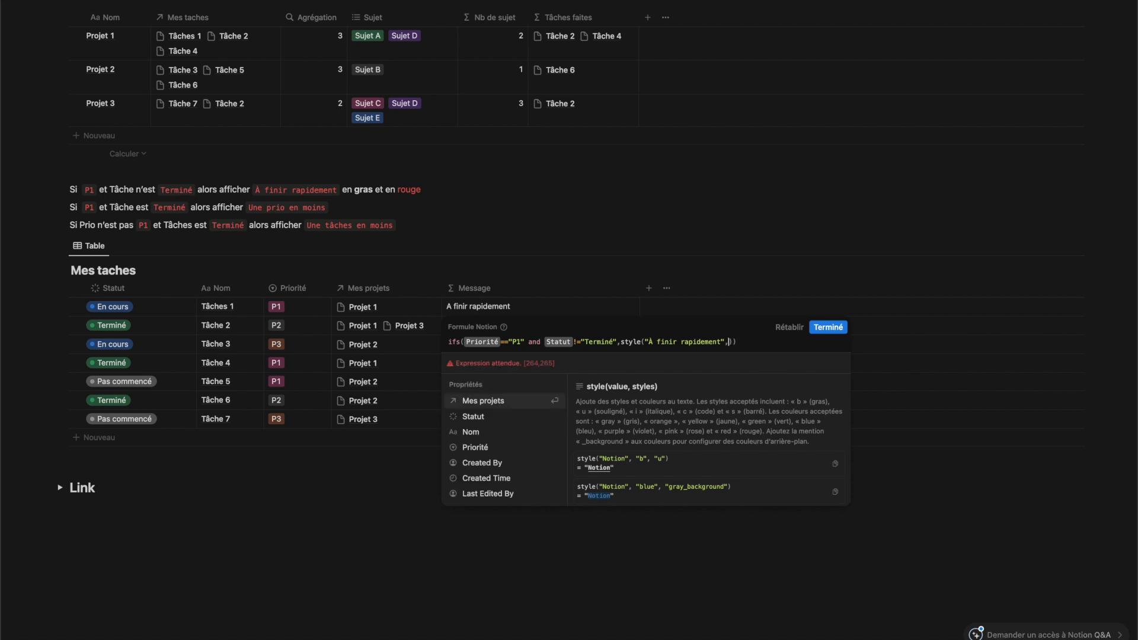
type("\"b\"")
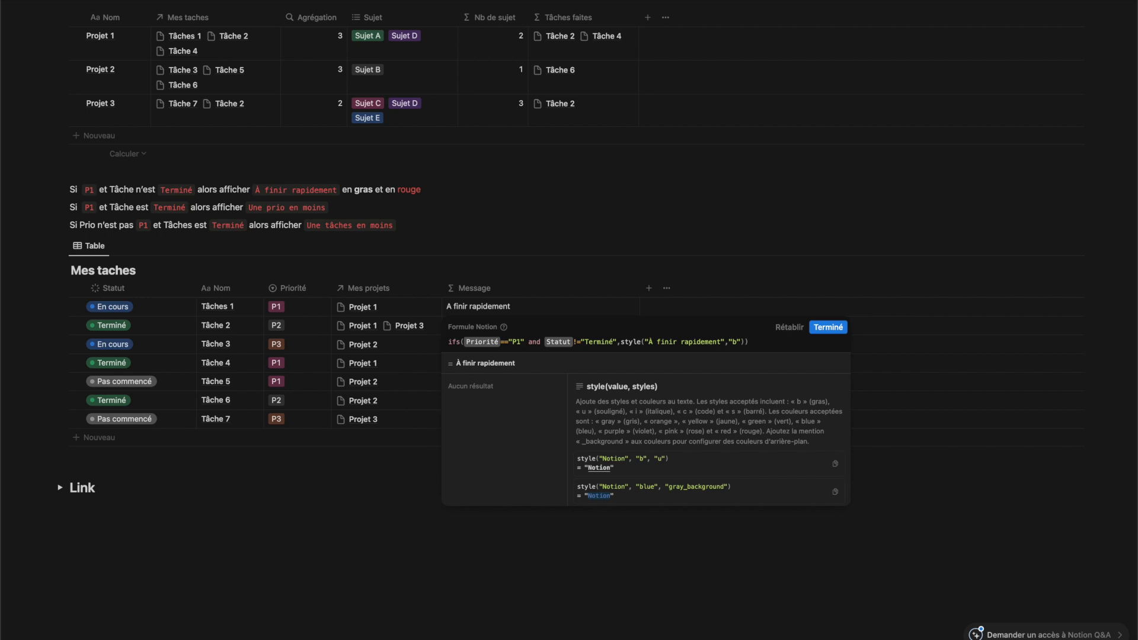
left_click(828, 327)
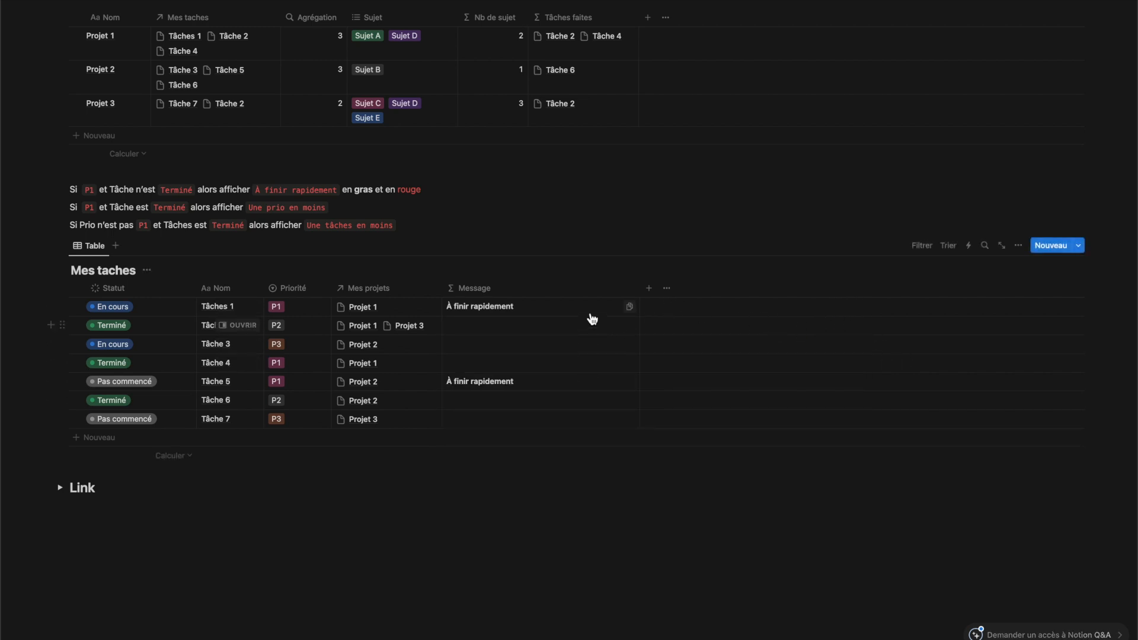
- Add the color "red" after "b" in the Message formula's style function and save it
left_click(564, 315)
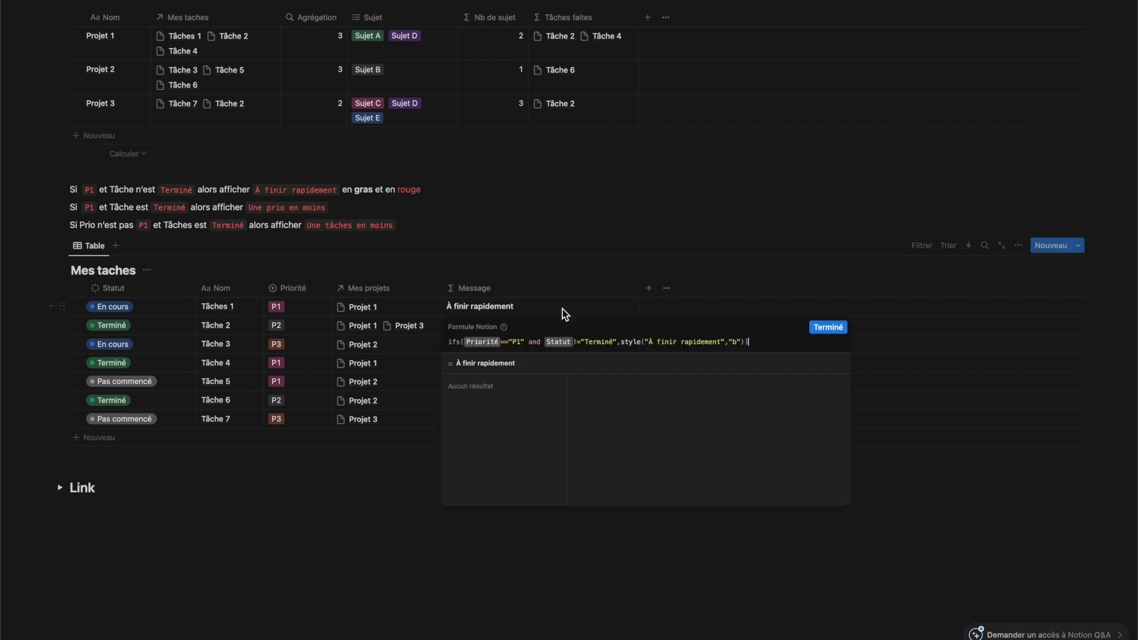
left_click(740, 342)
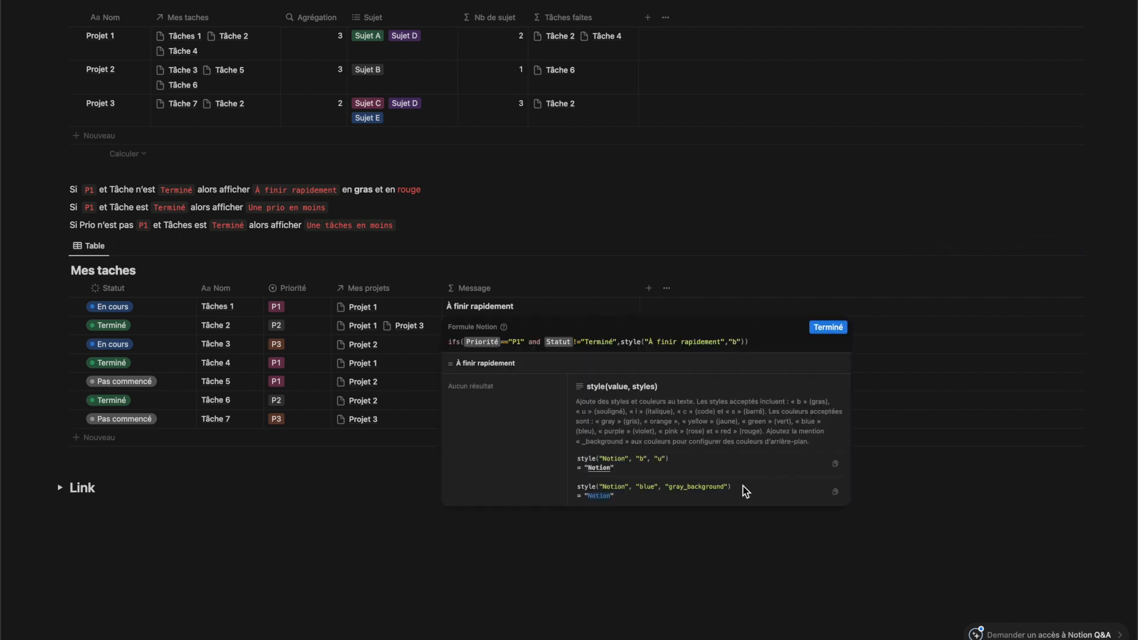
type(",")
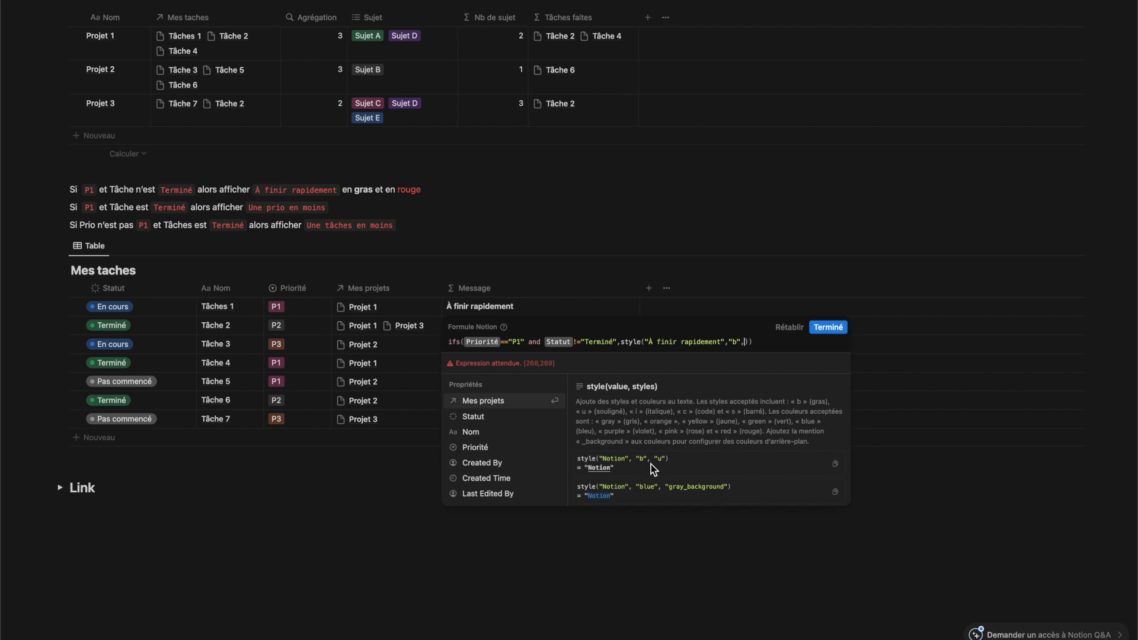
scroll(650, 464, "down", 1)
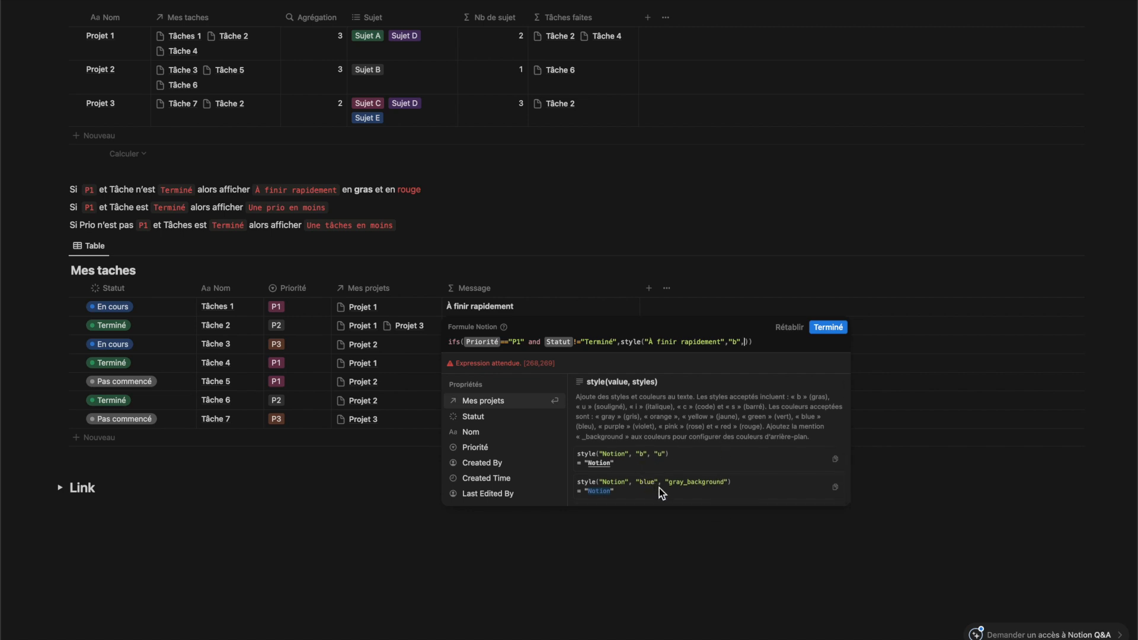
type("\"red\"")
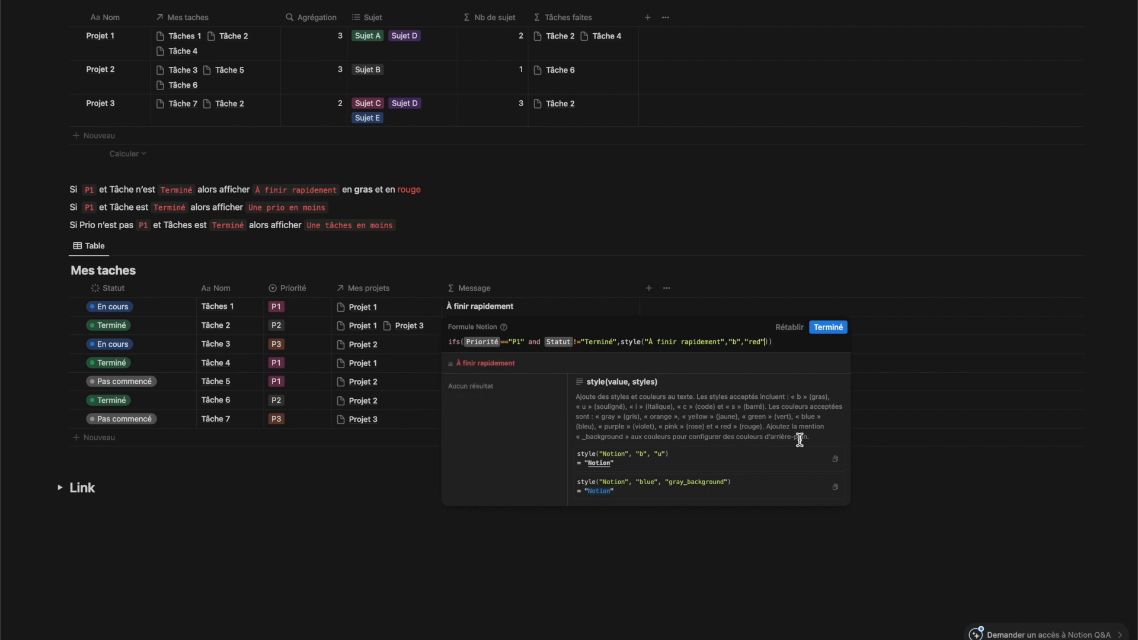
left_click(835, 330)
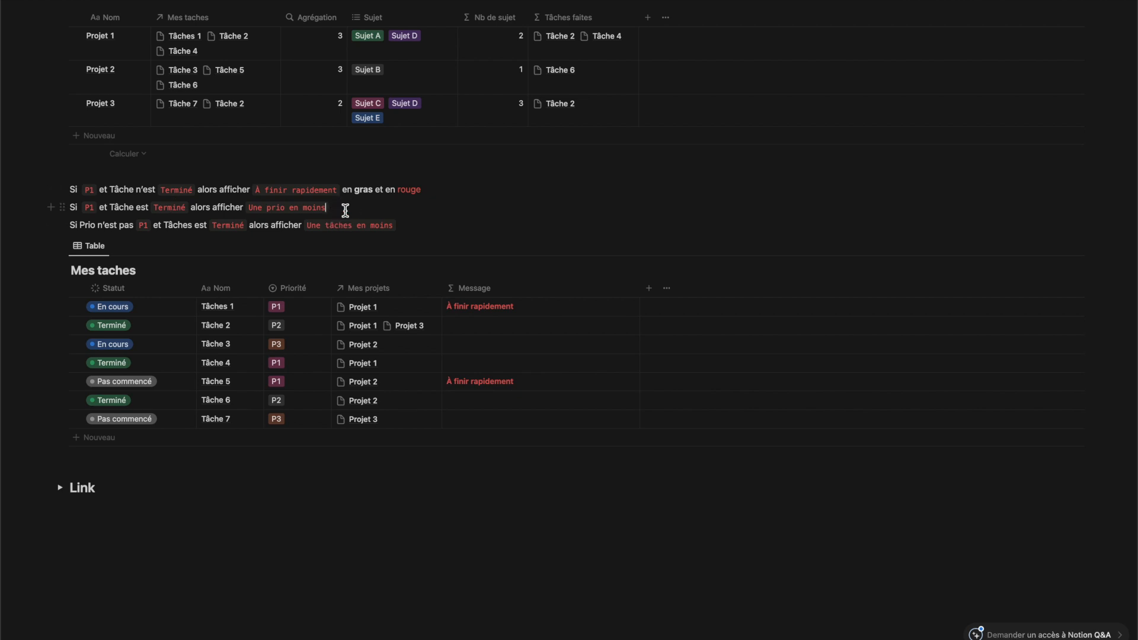
left_click(65, 208)
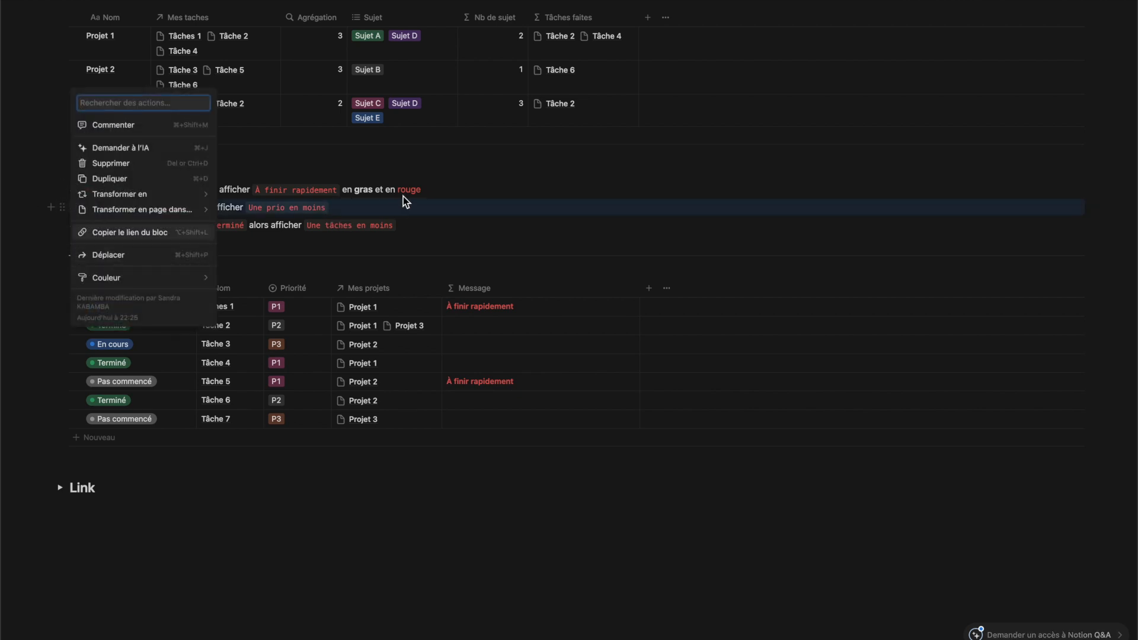
key("Escape")
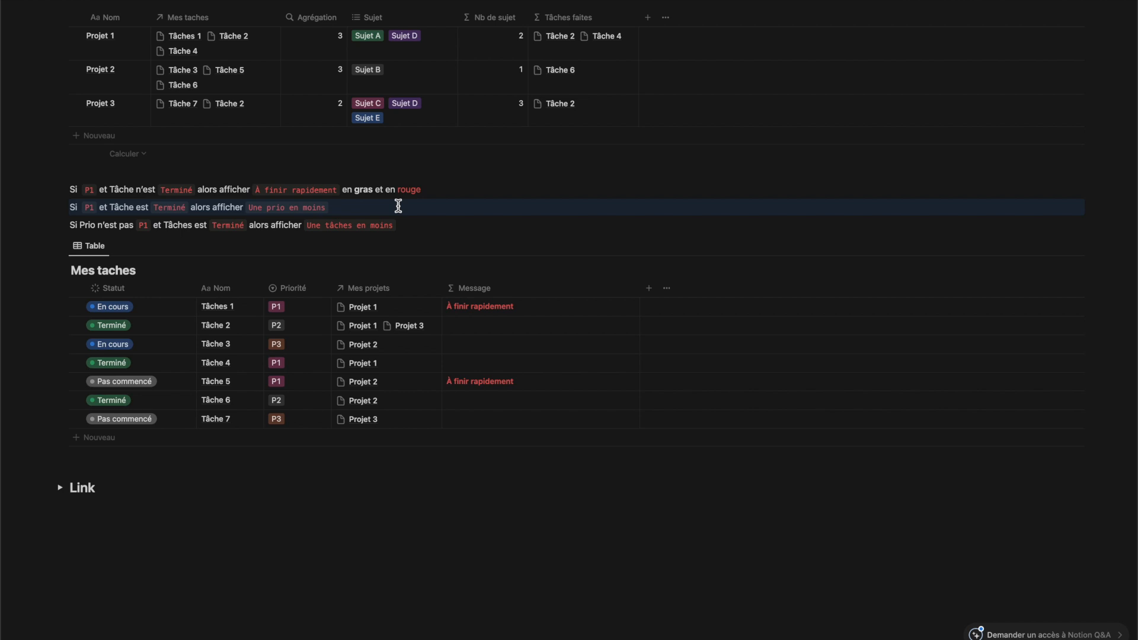
- Reopen the Message formula and begin a second ifs condition with Priorité=="P1" after the styled result
left_click(539, 325)
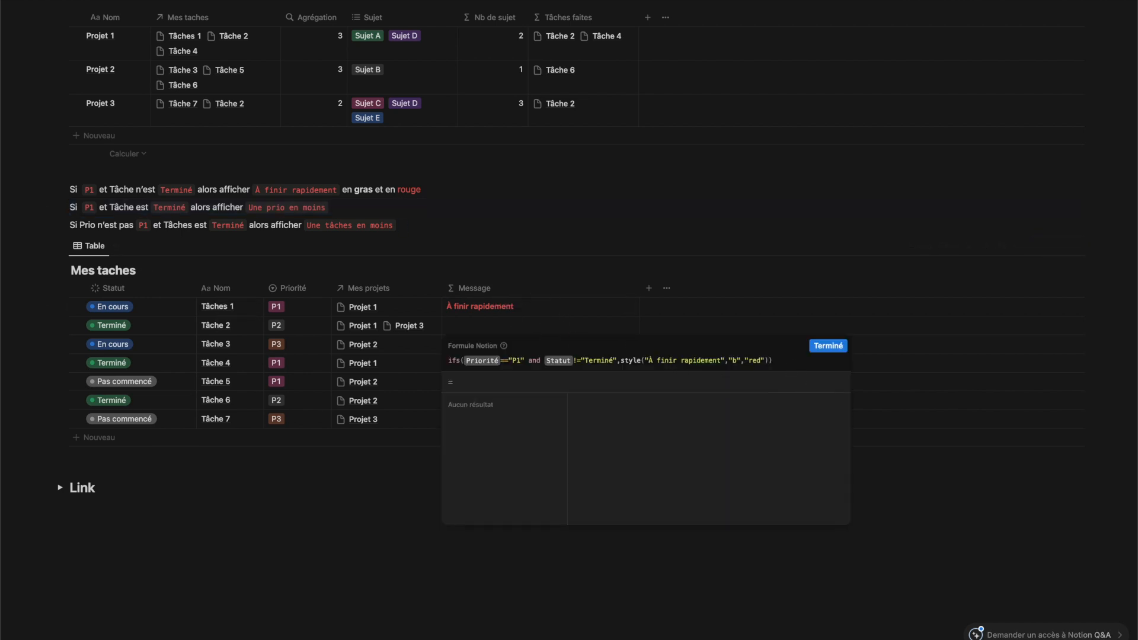
type(", Pri")
key("Return")
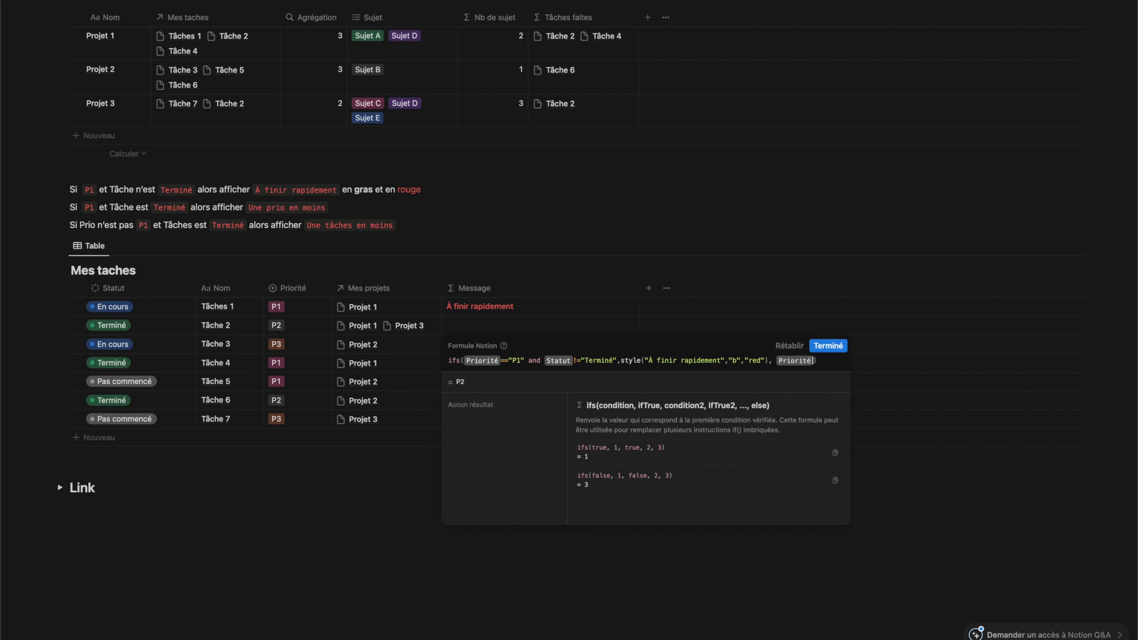
type("==\"")
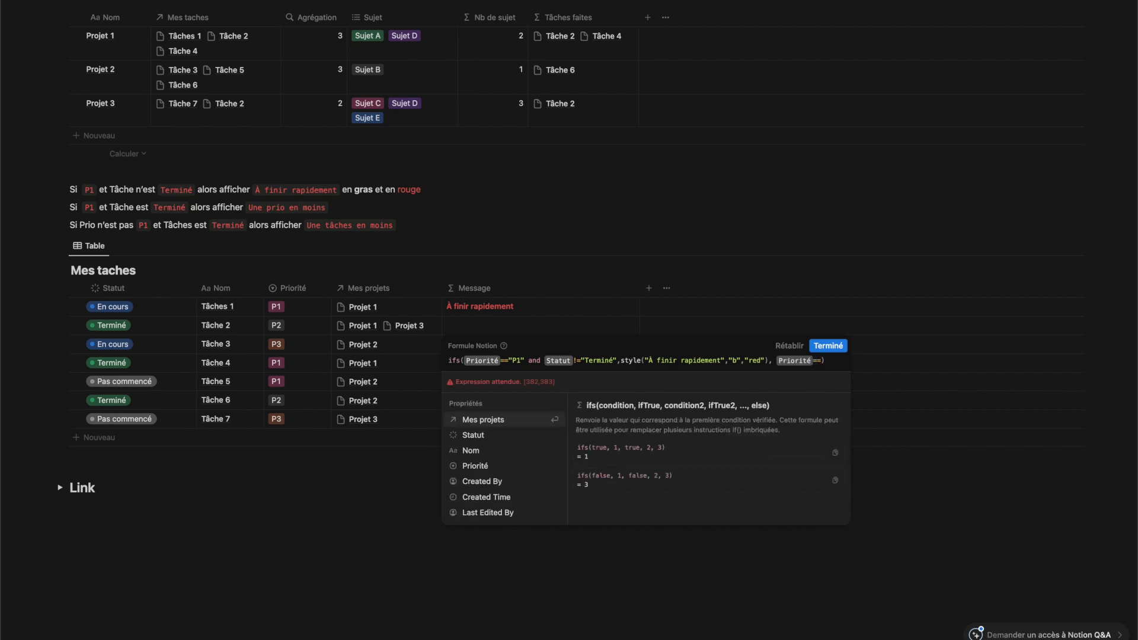
type("P1")
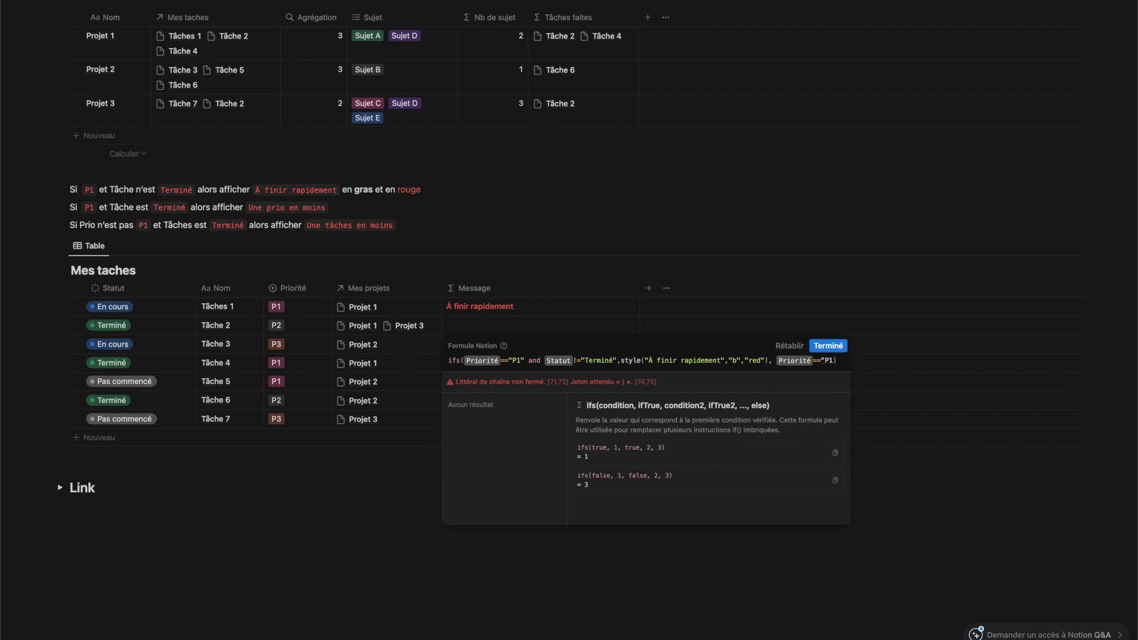
type("\"")
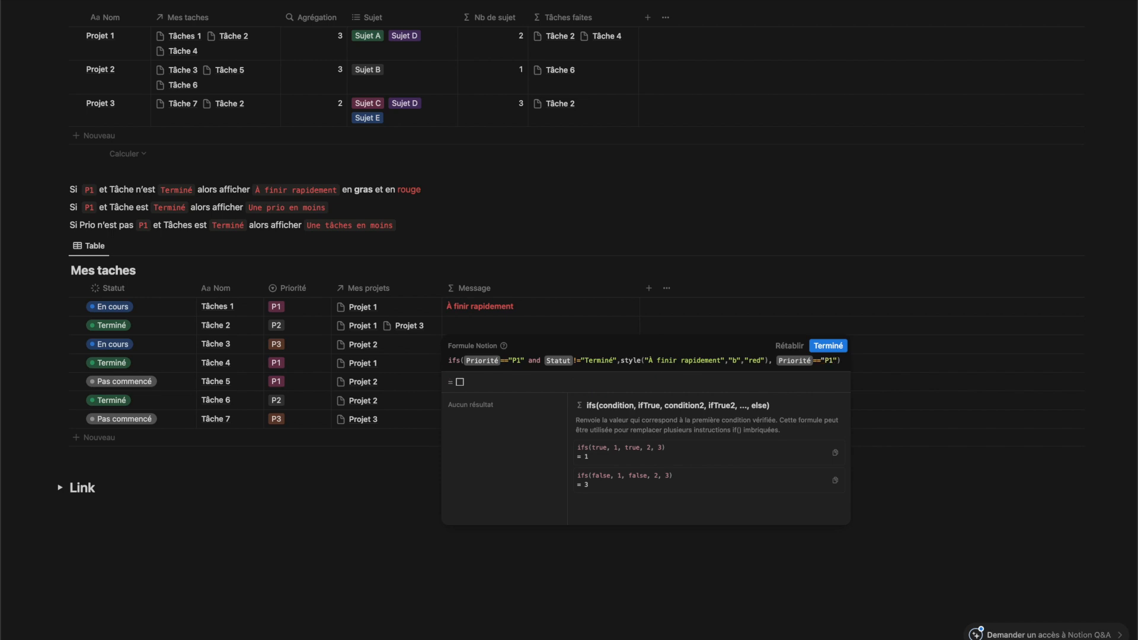
- Complete the second condition with and Statut=="Terminé", and make it return "Une prio en moins"
type(" and sta")
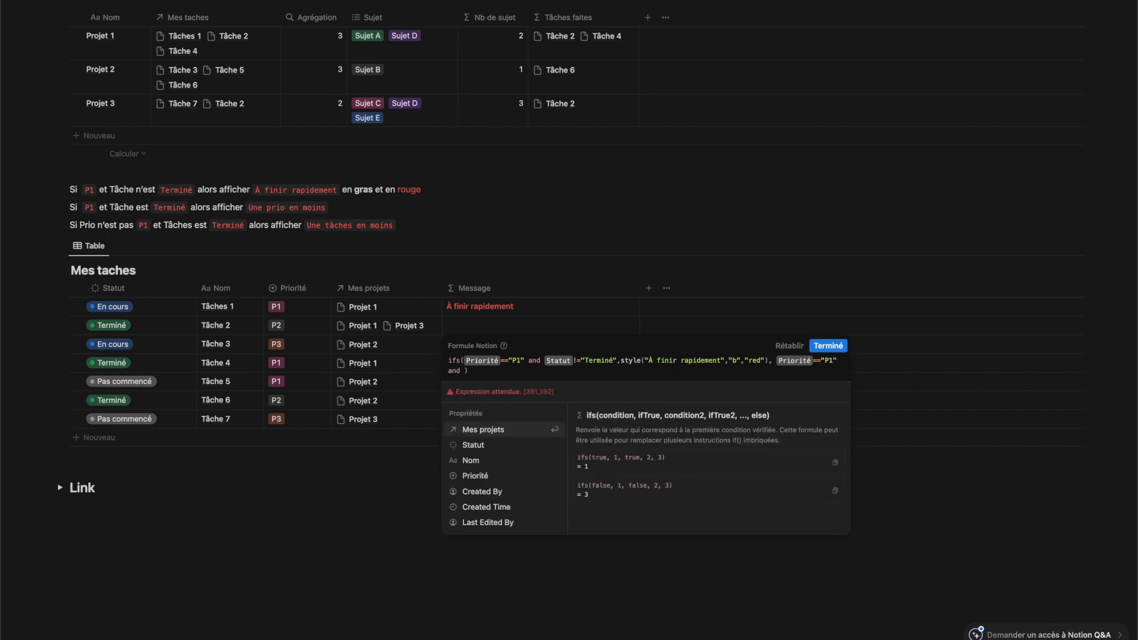
key("Return")
type("==\"Terminé\"")
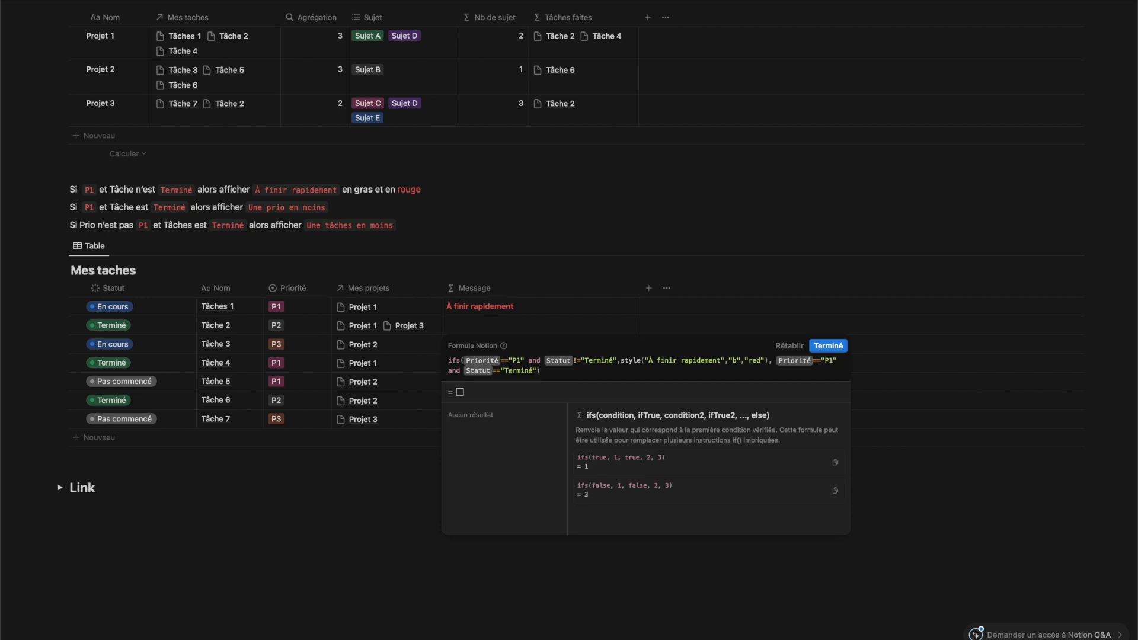
type(",")
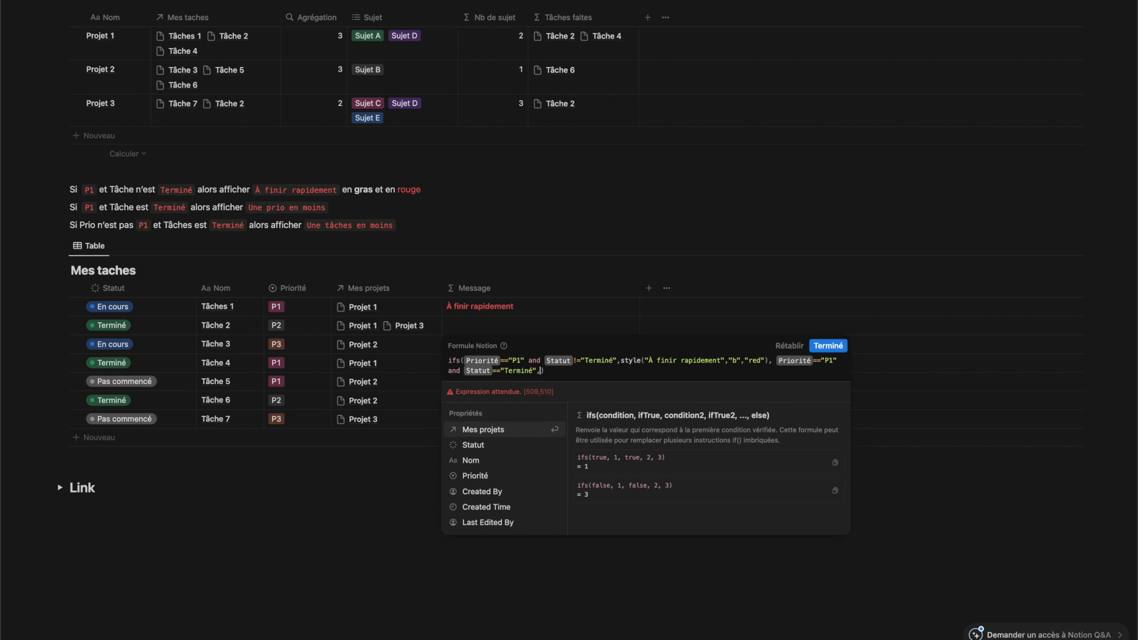
type("\"Une prio en moins")
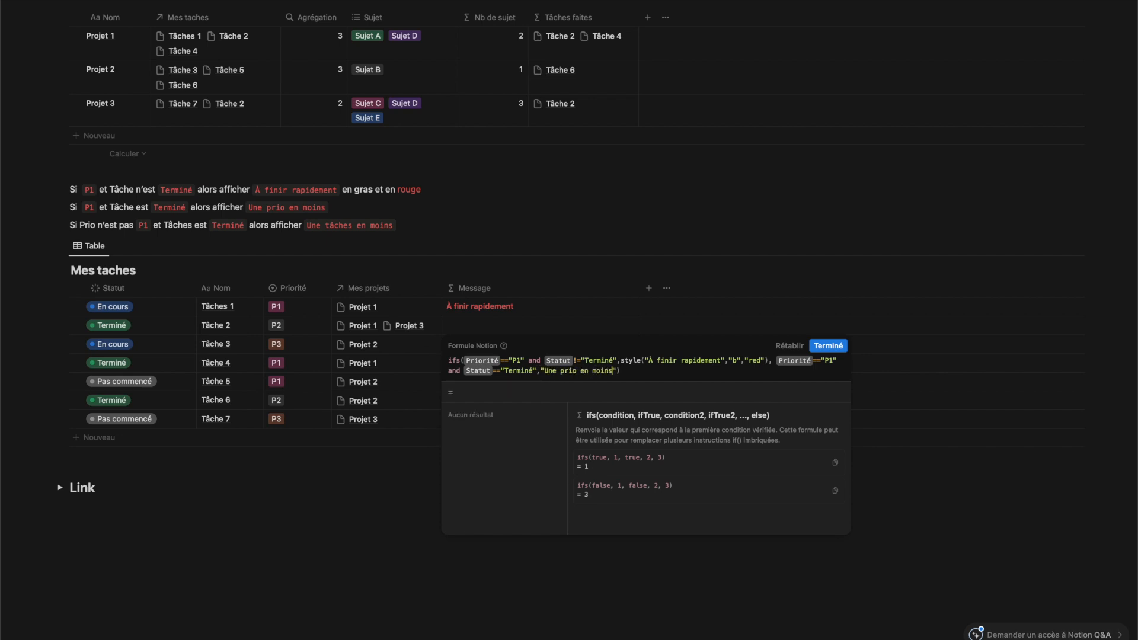
- Save the Message formula and select the Tâche 4 row to point out its message
left_click(828, 345)
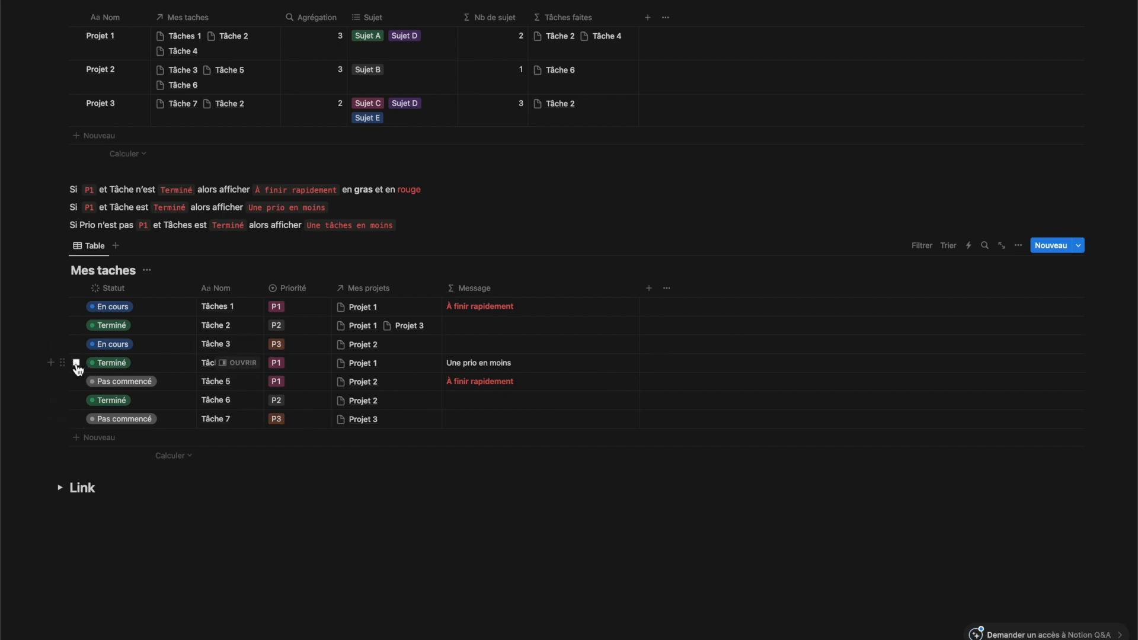
left_click(76, 362)
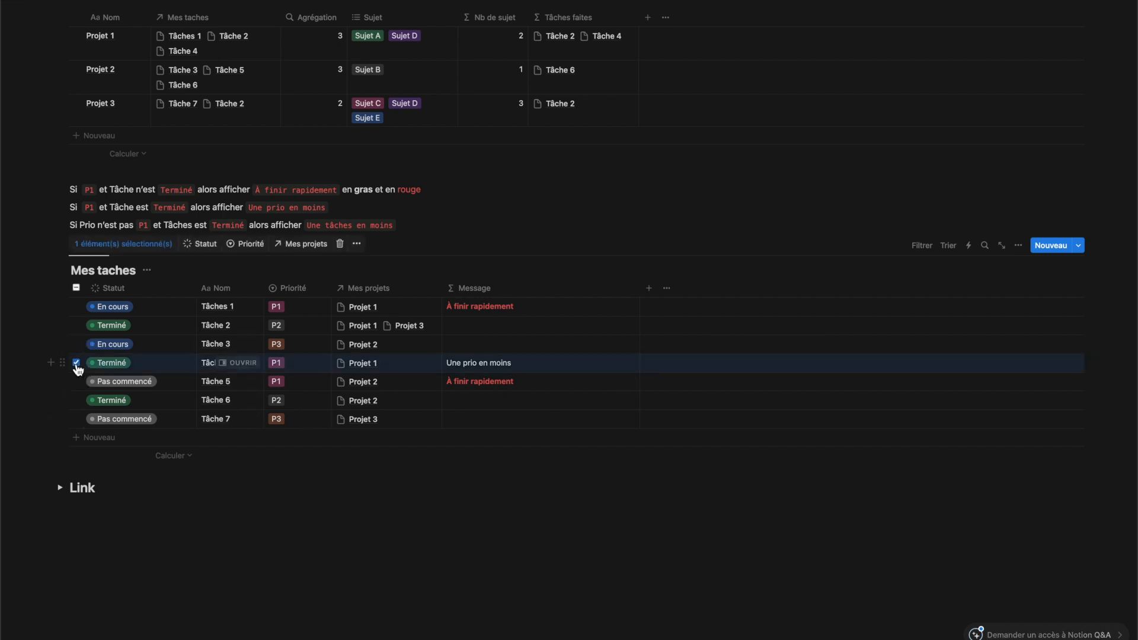
- Reopen the Message formula and add a third ifs condition, Priorité!="P1" and Statut=="Terminé"
left_click(557, 320)
type(", ")
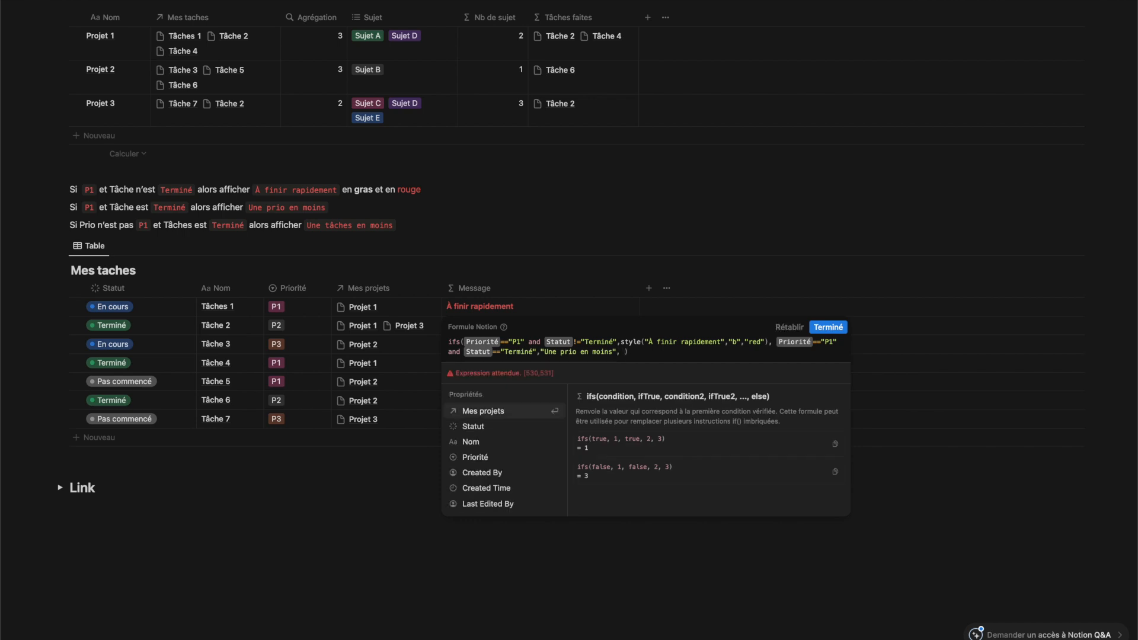
type("Prio")
key("Return")
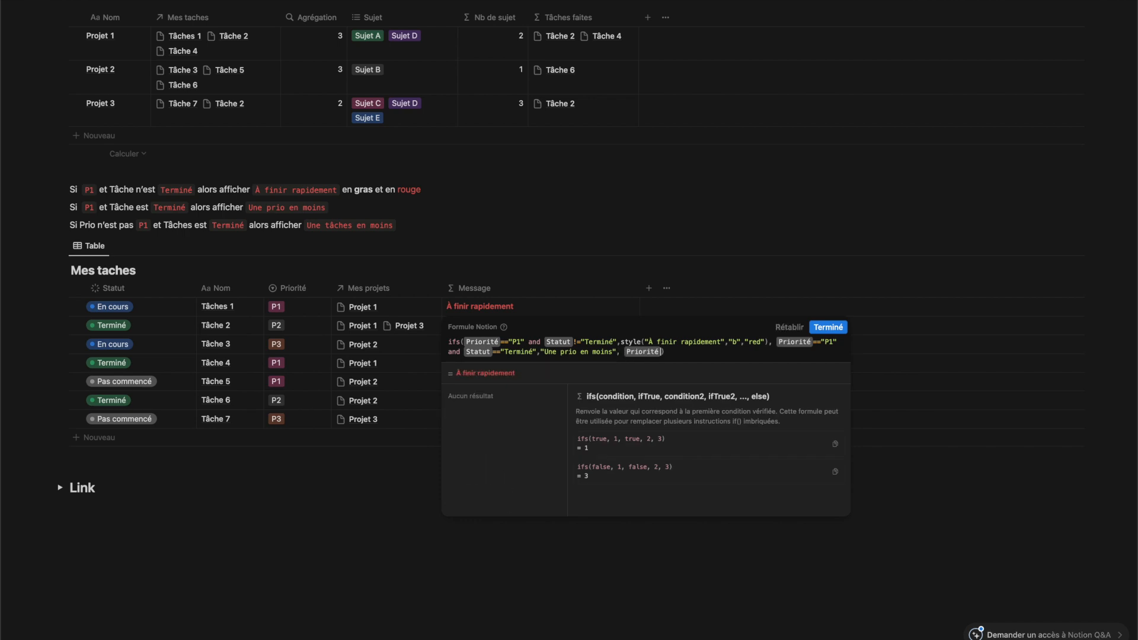
type("!=\"P")
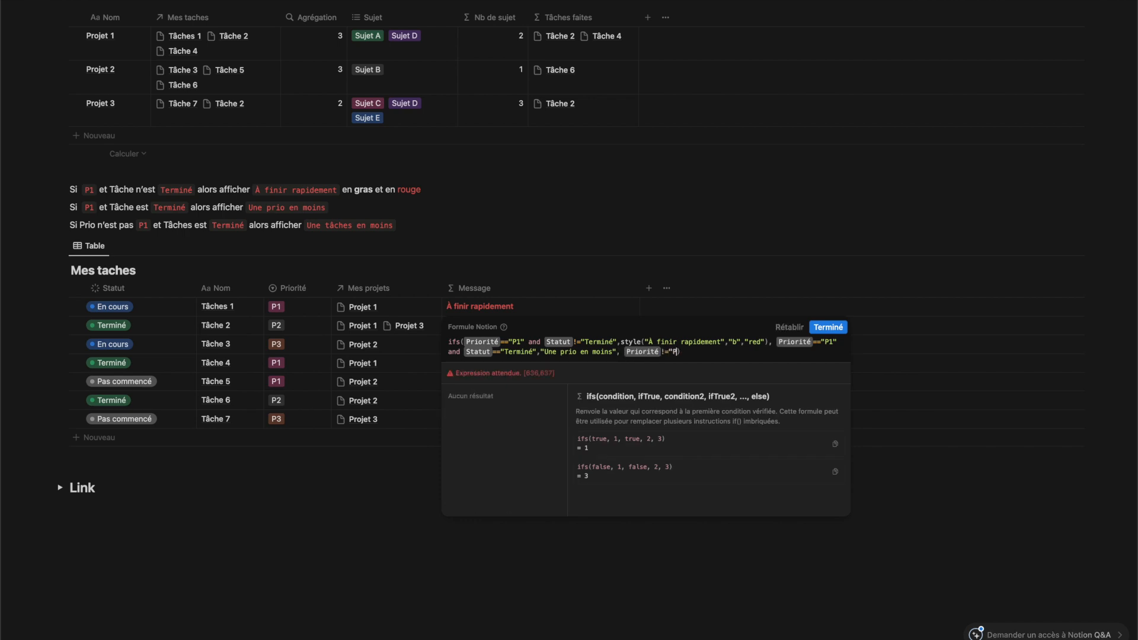
type("1\" and ")
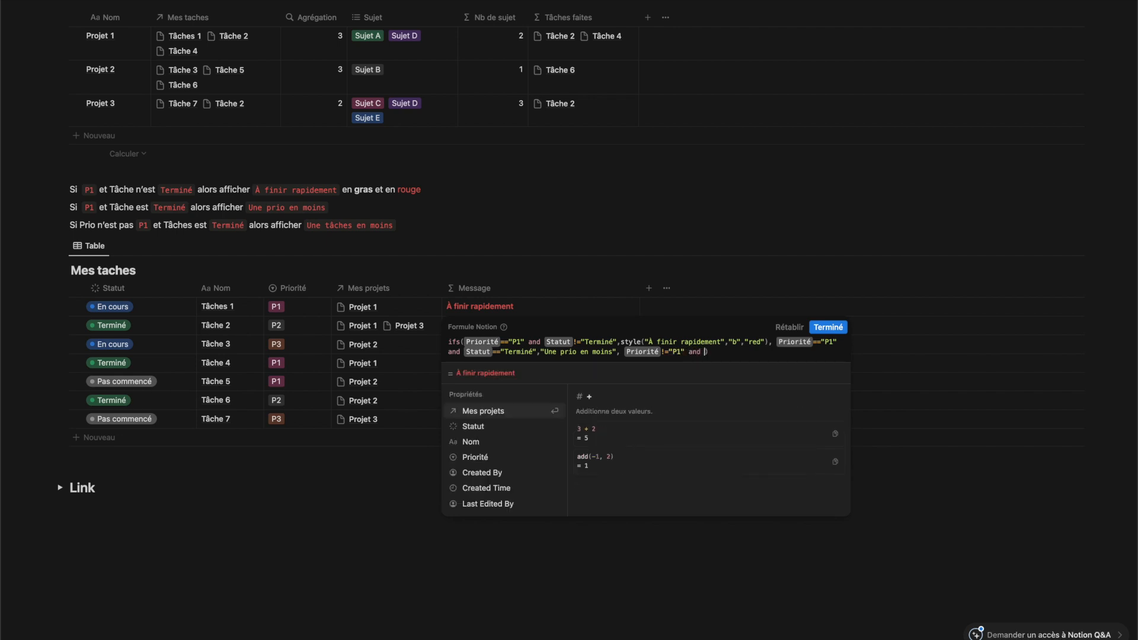
type("Stat")
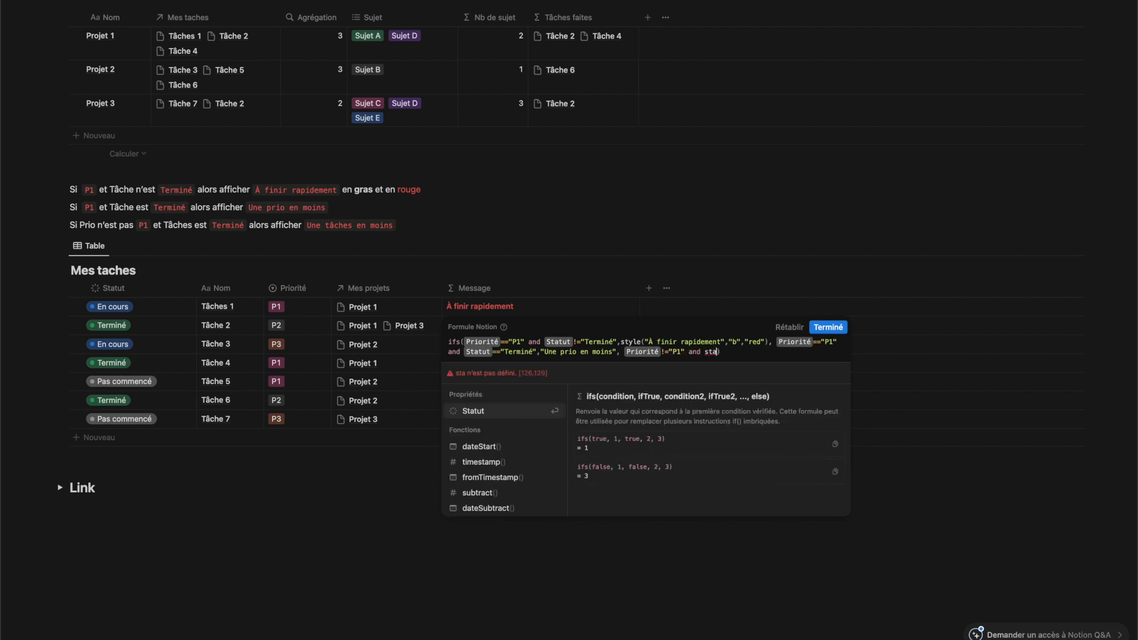
key("Return")
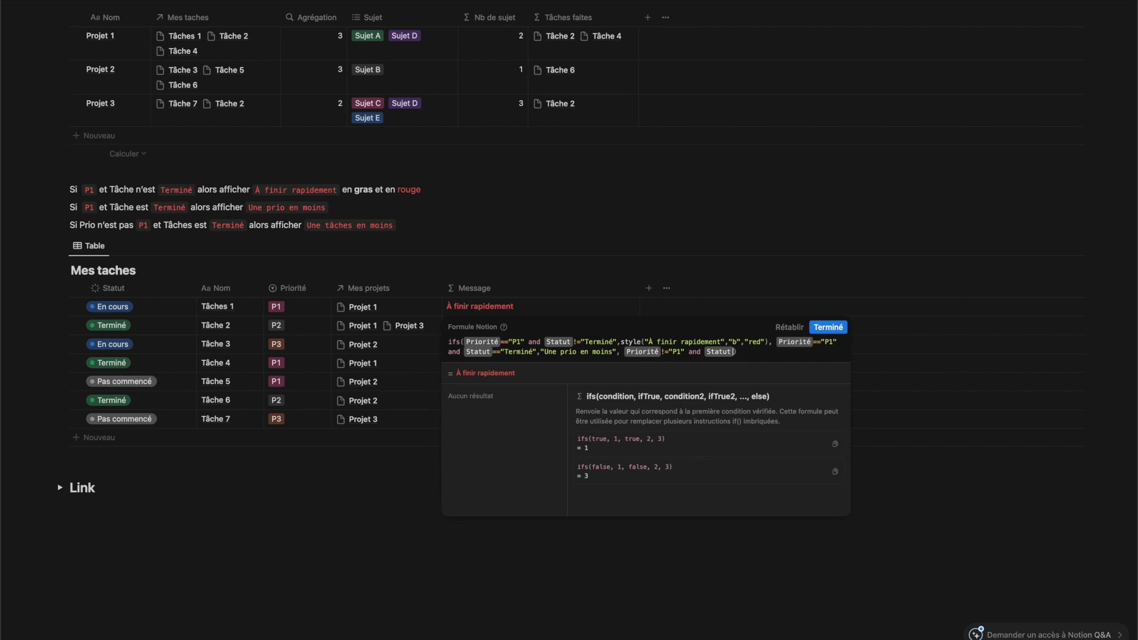
type("==\"Terminé\"")
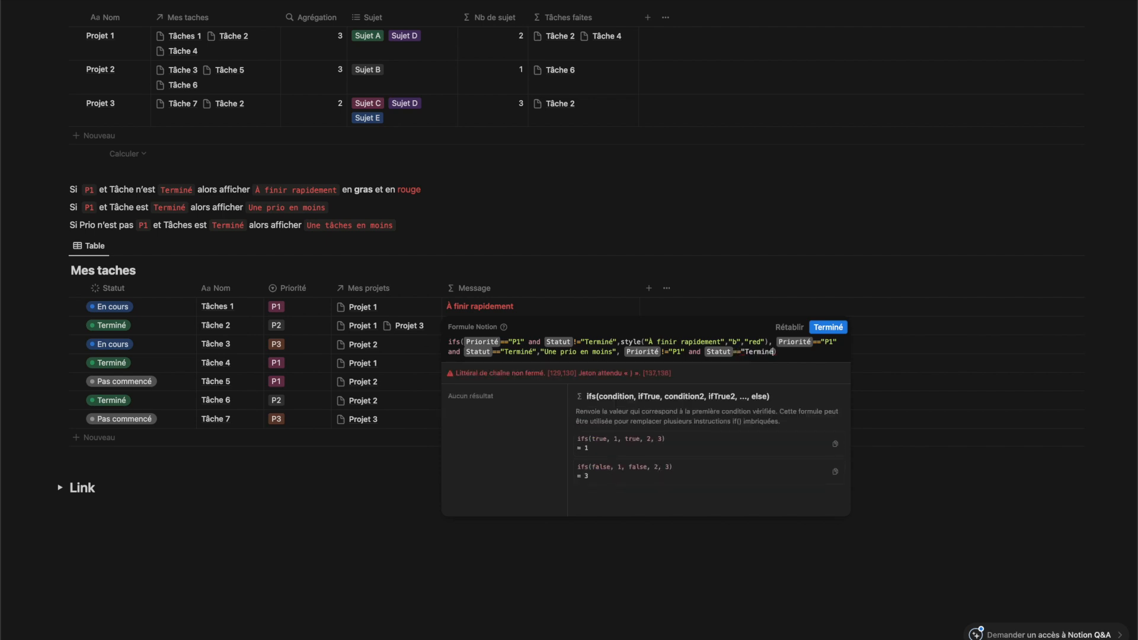
- Make the third condition return "Une tâches en moins" and save the Message formula
type(",\"Une tâches")
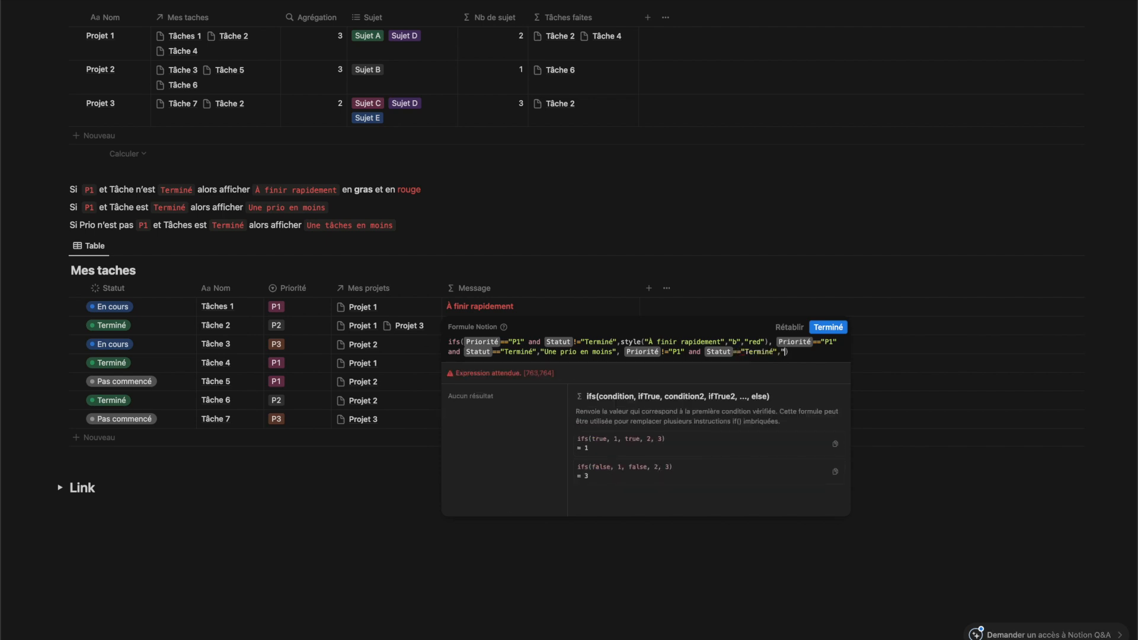
type(" en moins\"")
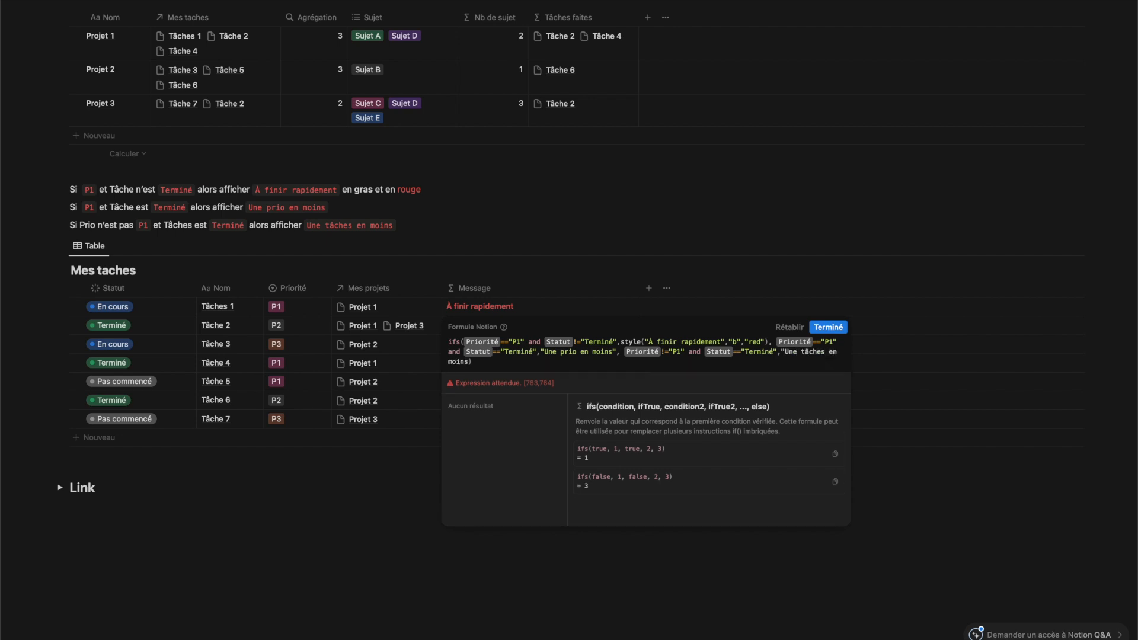
left_click(828, 327)
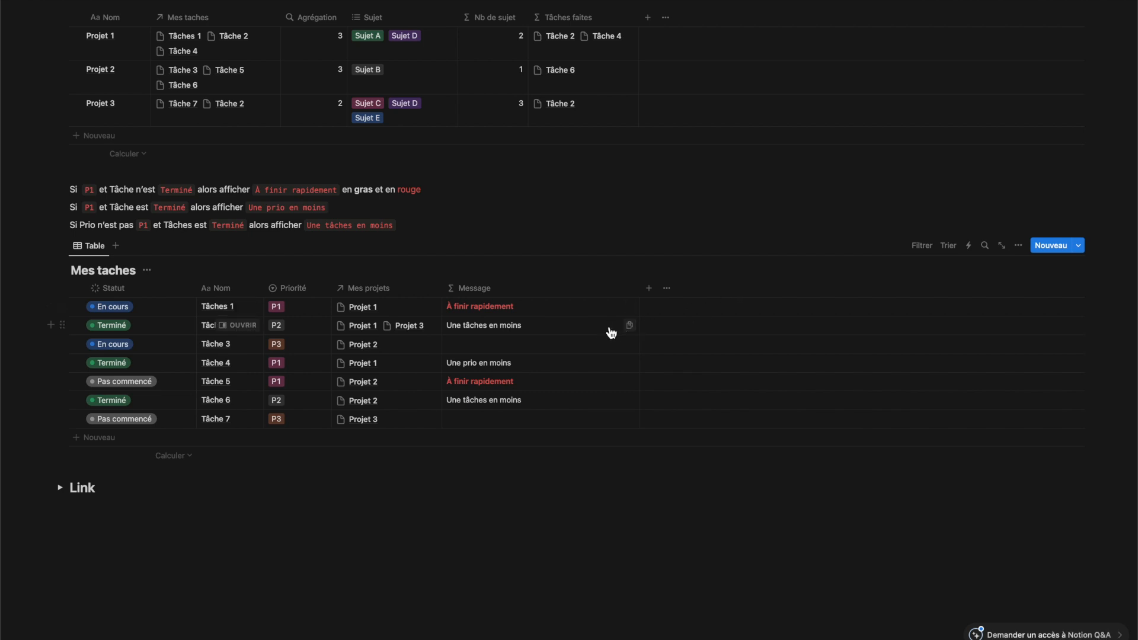
- Reopen the Message formula and append a raised-hands emoji to the "Une prio en moins" text
left_click(583, 323)
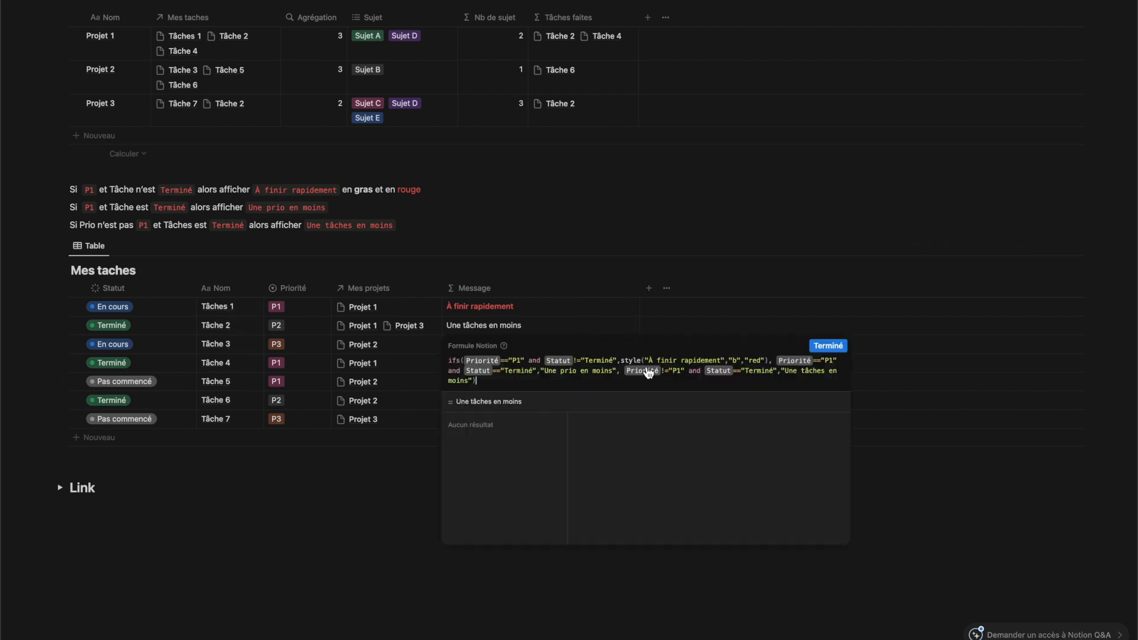
left_click(612, 371)
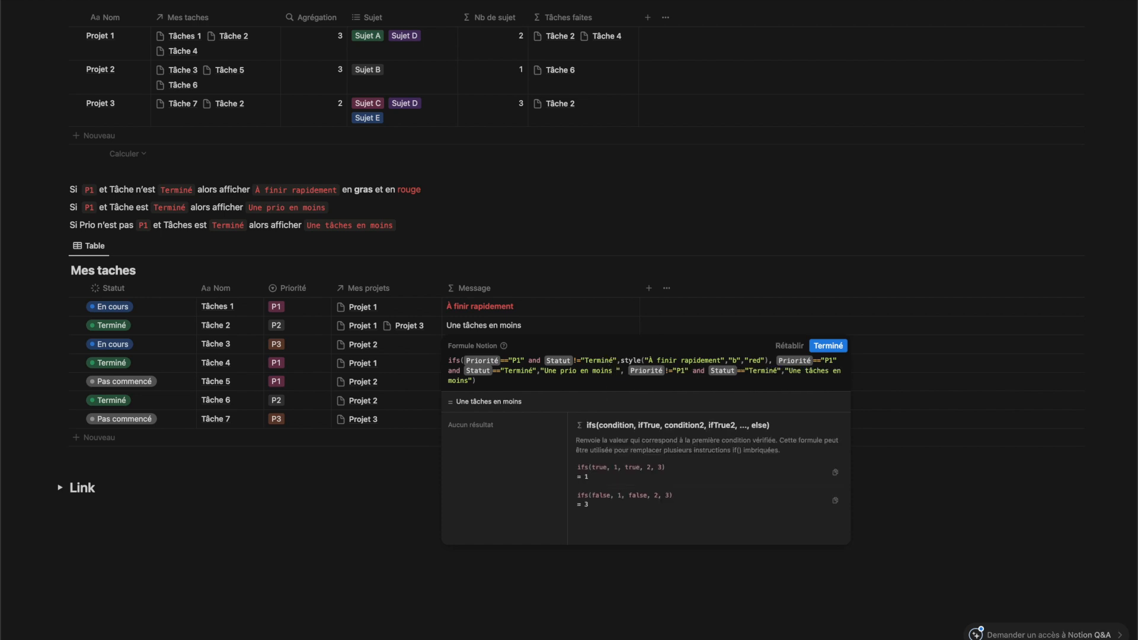
key("ctrl+super+space")
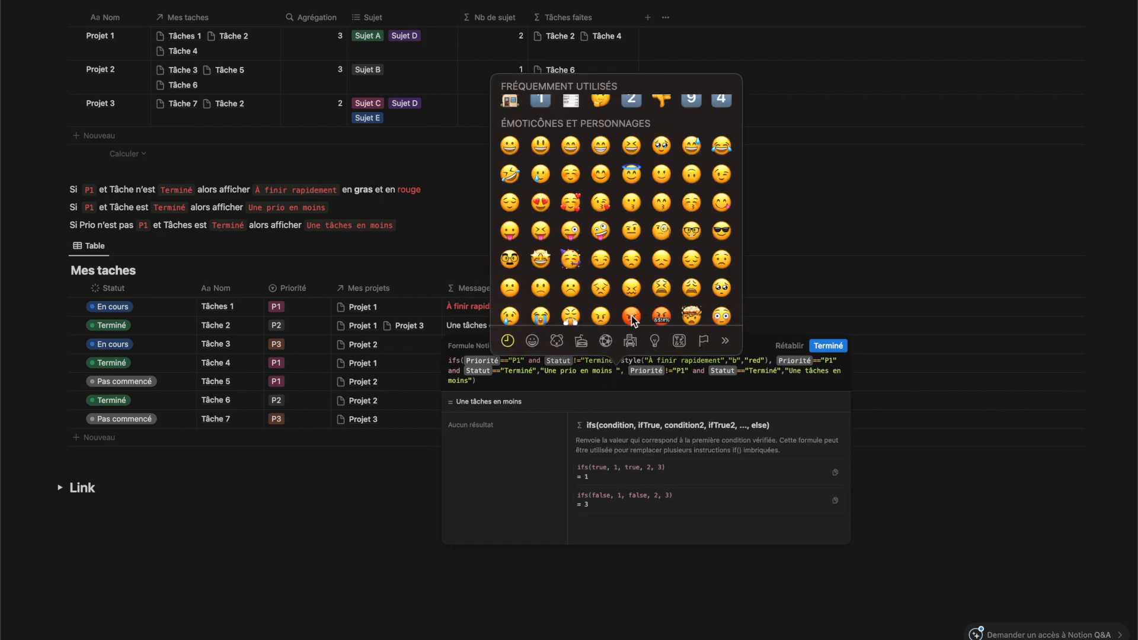
scroll(648, 245, "down", 10)
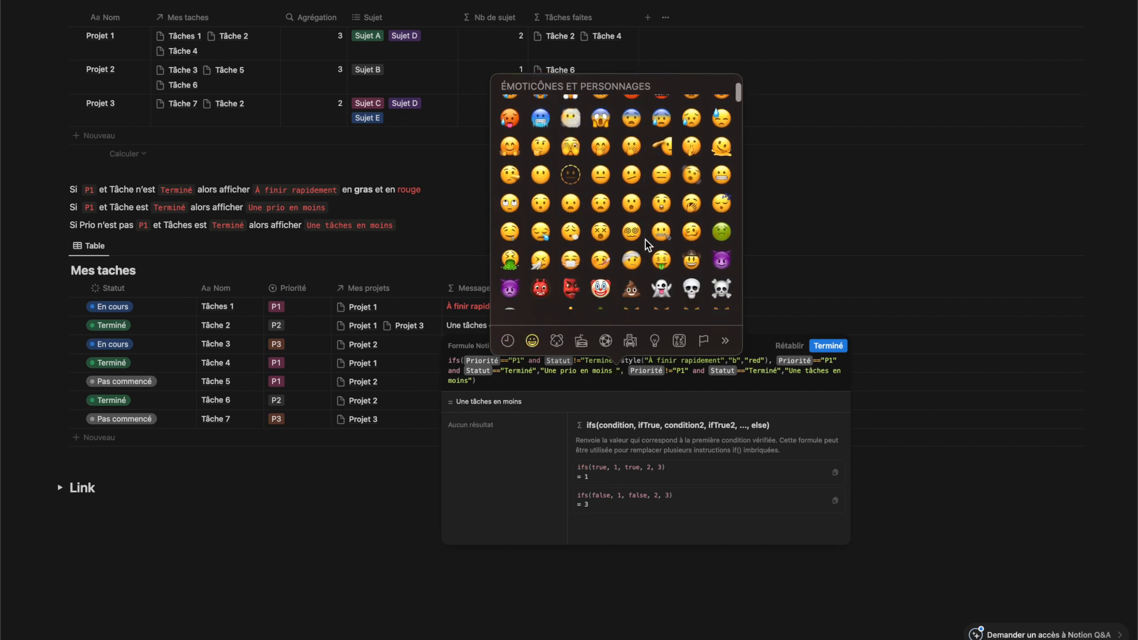
scroll(645, 240, "down", 5)
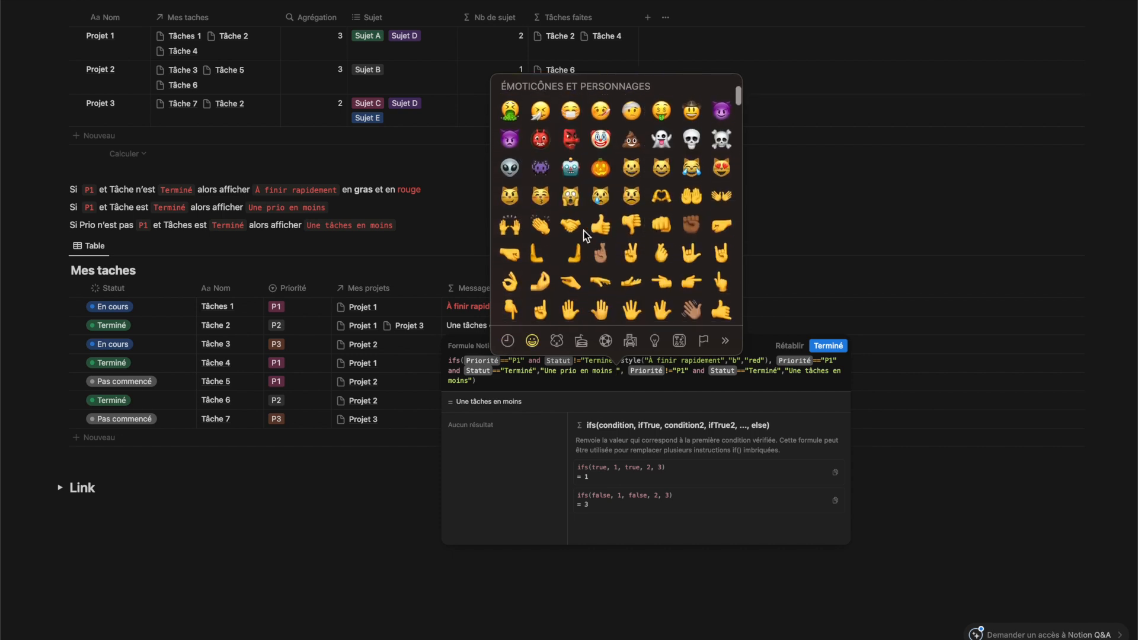
left_click(511, 226)
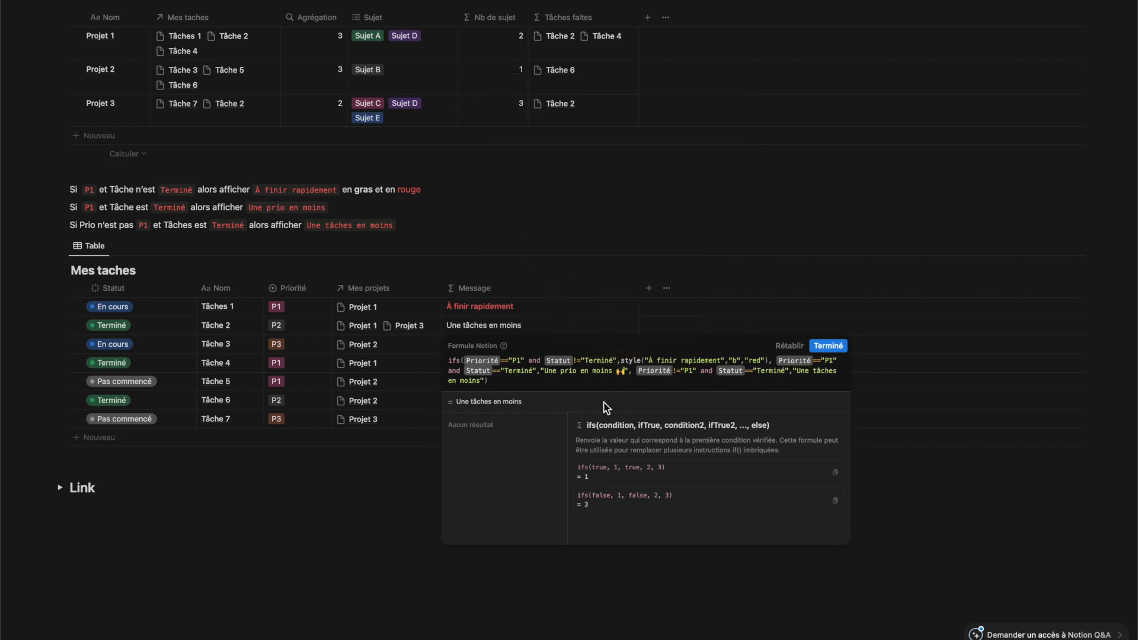
- Append a flexed-biceps emoji to the "Une tâches en moins" text and save the Message formula
left_click(480, 381)
key("ctrl+super+space")
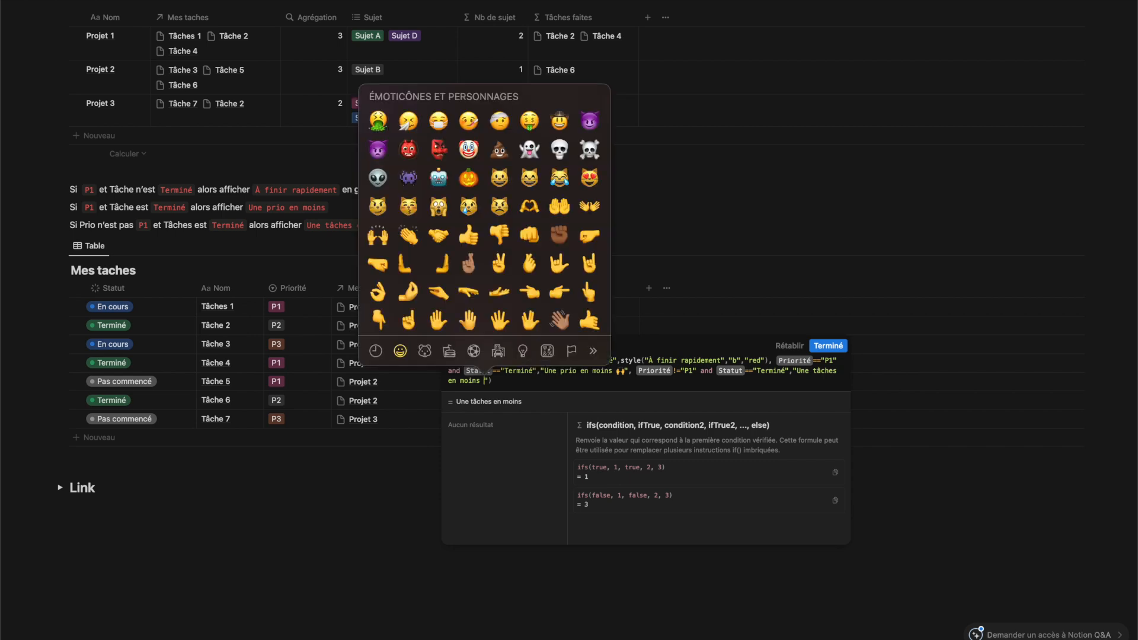
scroll(511, 269, "down", 2)
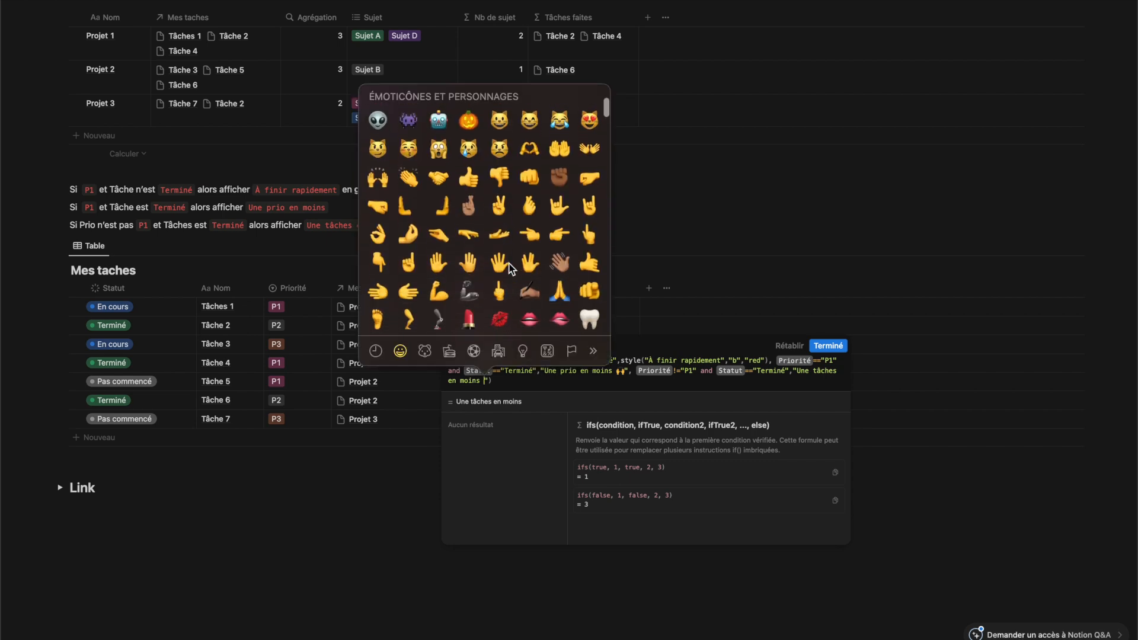
scroll(511, 269, "down", 2)
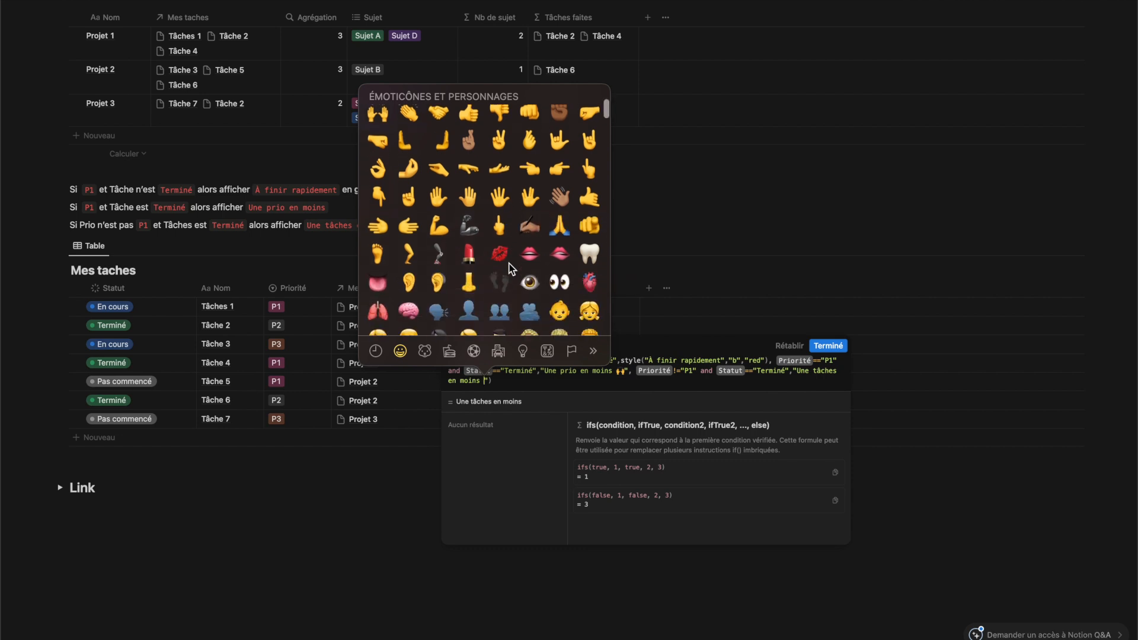
left_click(441, 233)
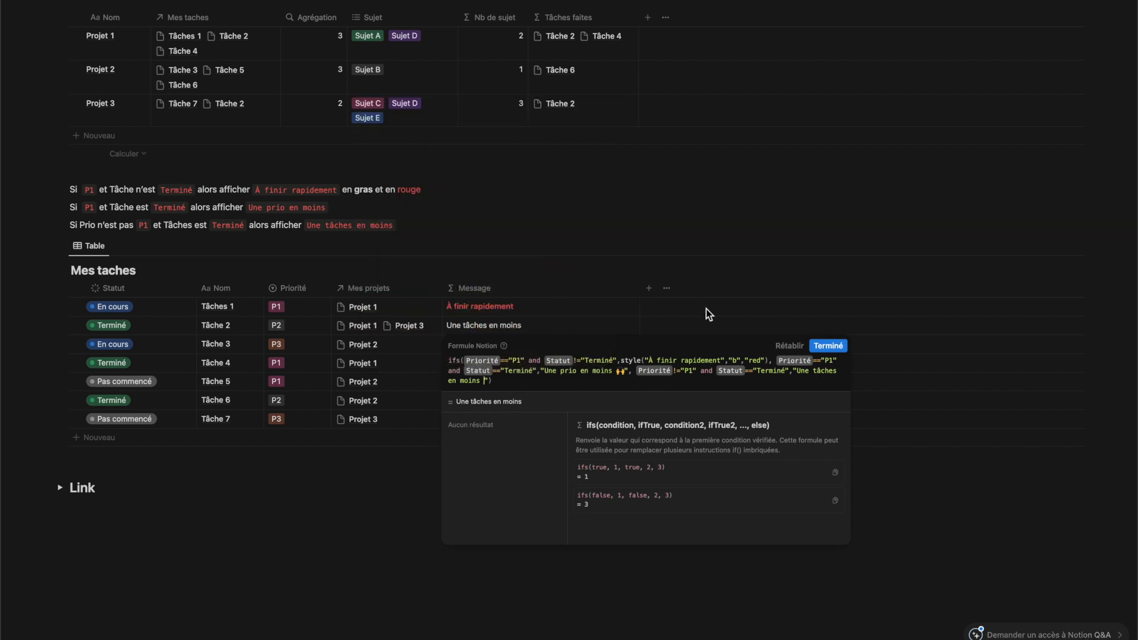
left_click(835, 347)
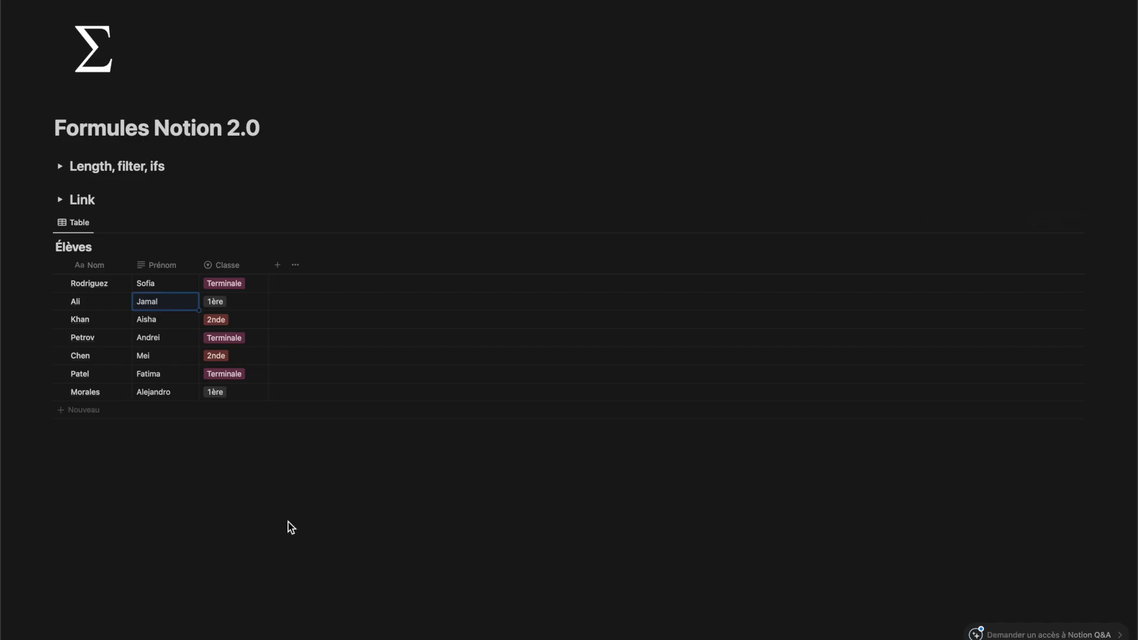
- Add a formula property named Capitaliser to the Élèves table
left_click(288, 522)
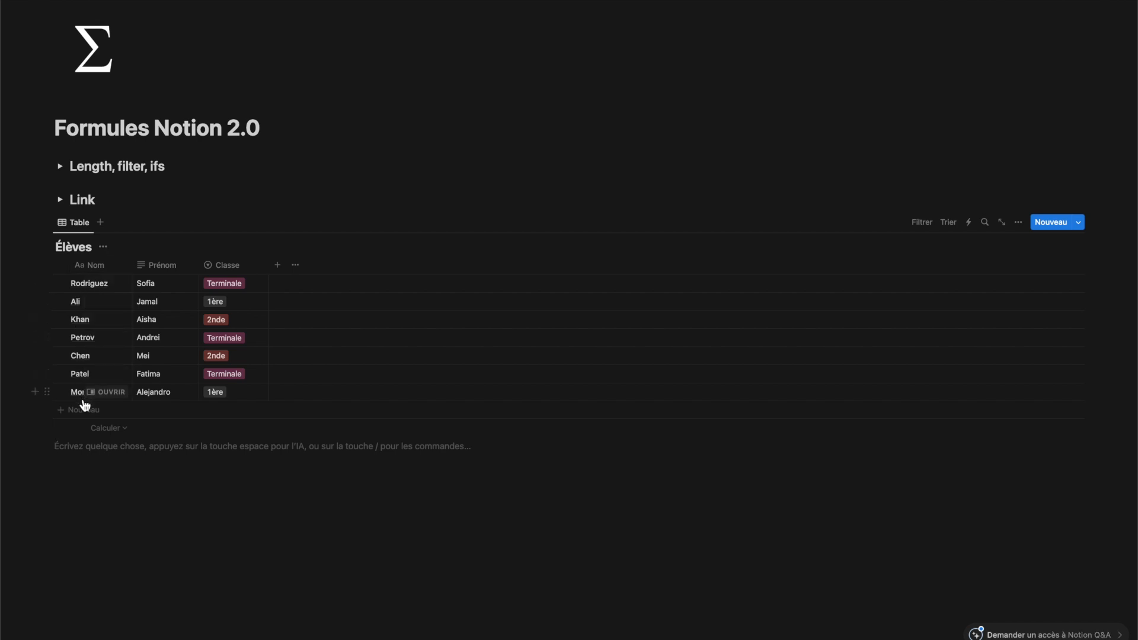
left_click(279, 265)
type("fo")
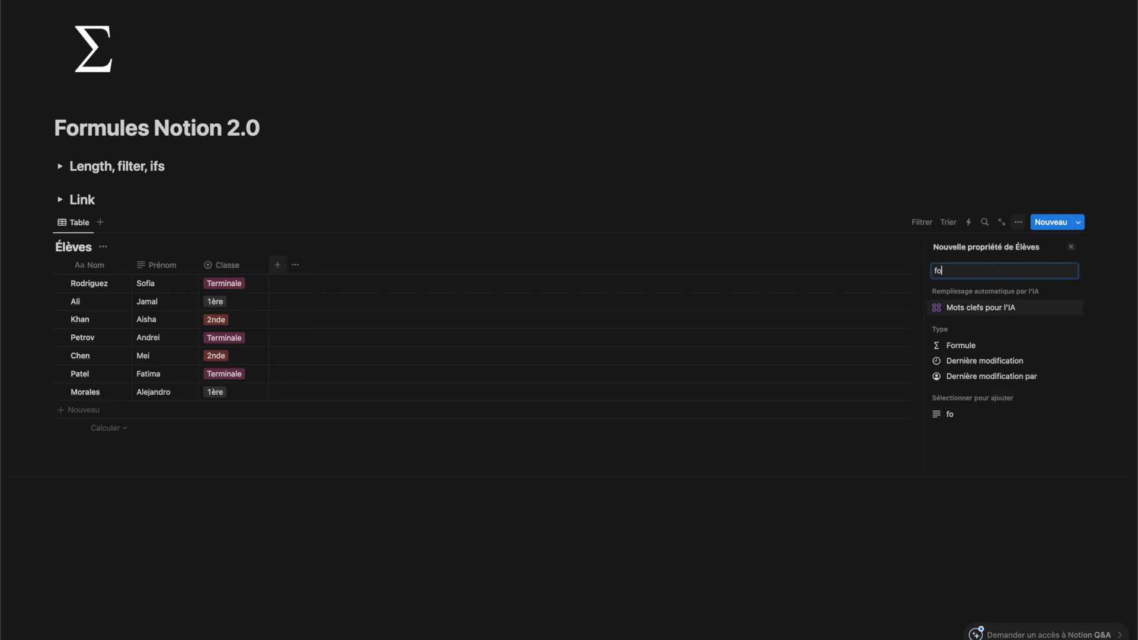
key("Down")
key("Return")
key("super+a")
key("BackSpace")
type("X")
key("BackSpace")
key("BackSpace")
type("C")
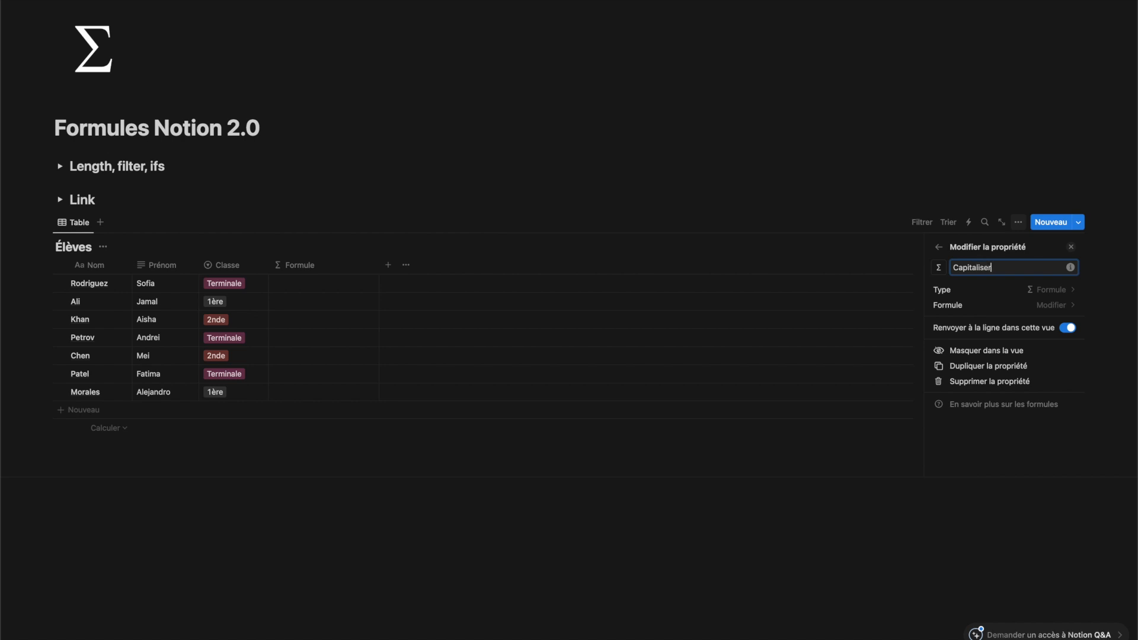
- Set the Capitaliser formula to upper(Nom) and save it
left_click(305, 284)
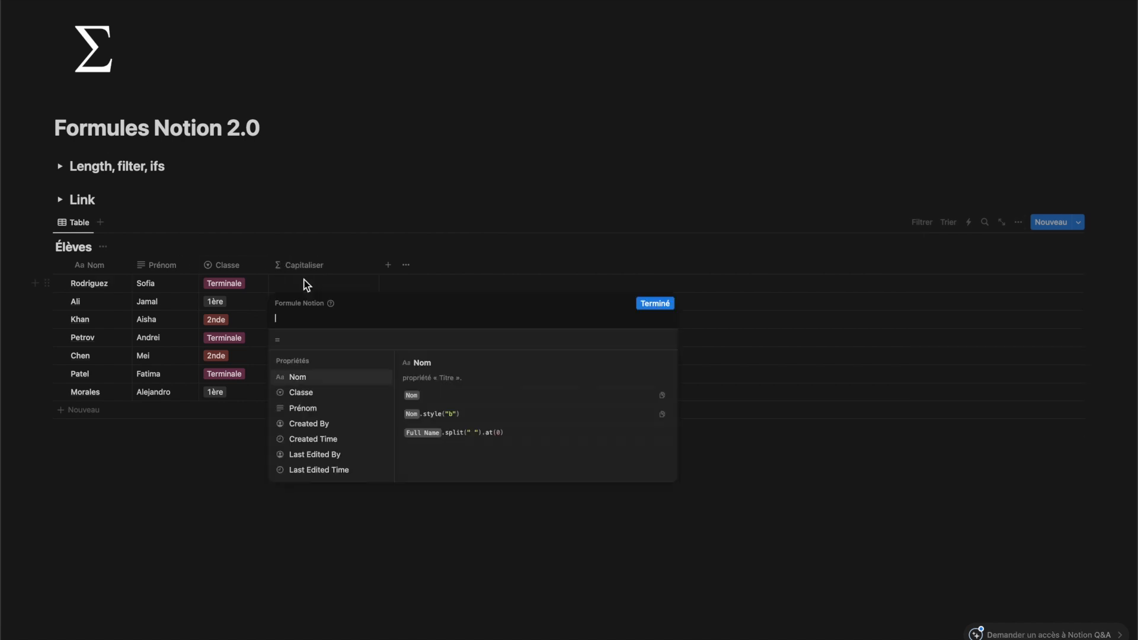
type("up")
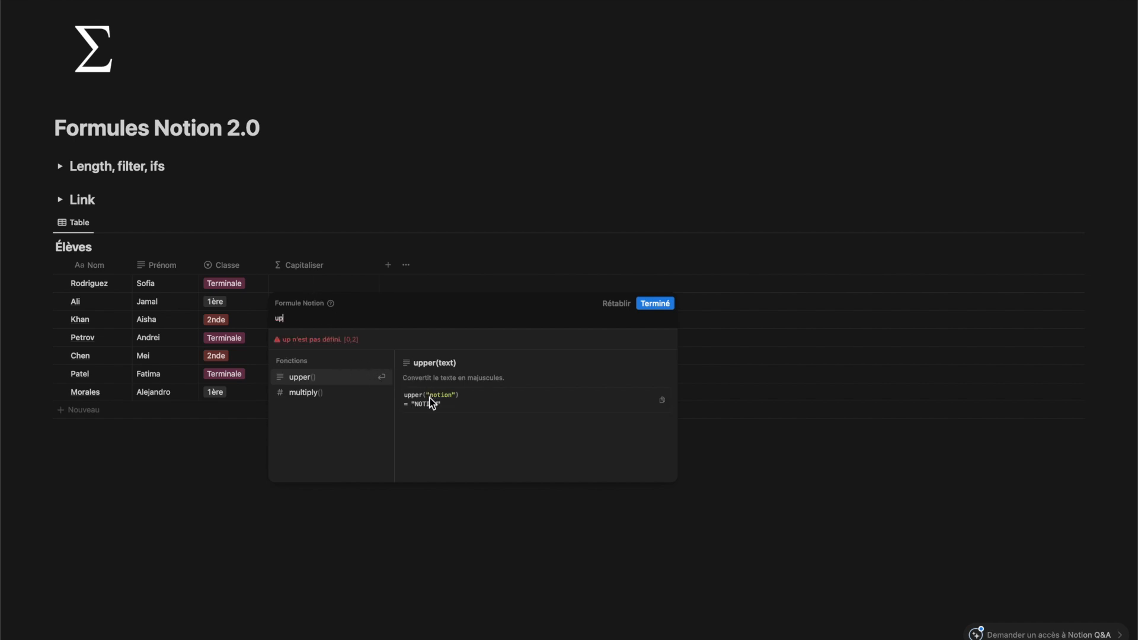
left_click(332, 377)
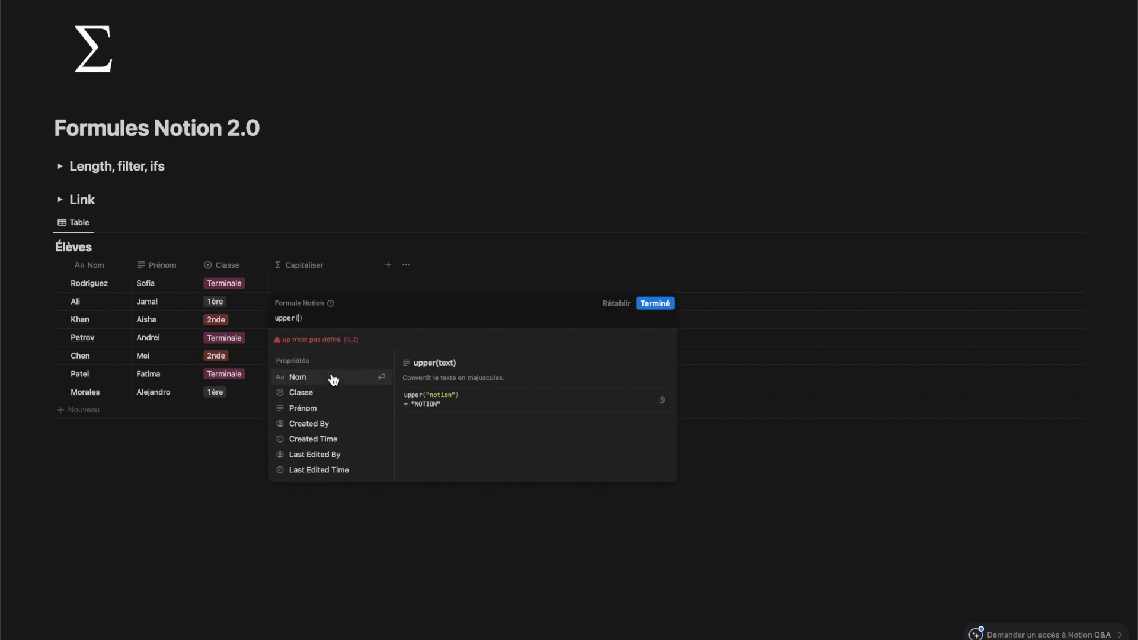
left_click(331, 376)
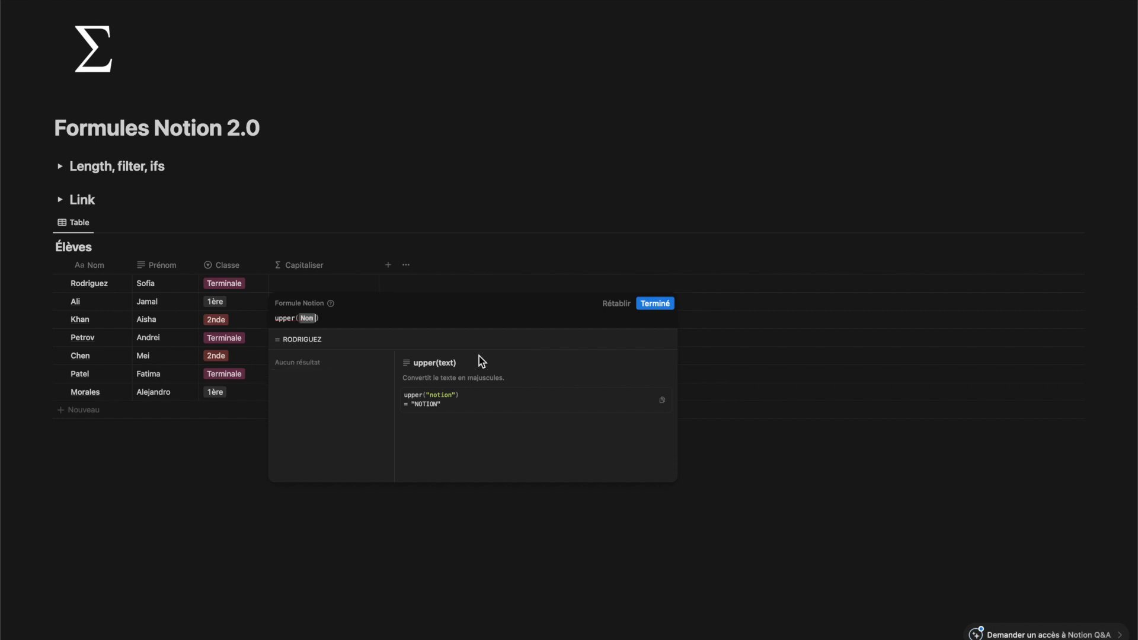
left_click(655, 304)
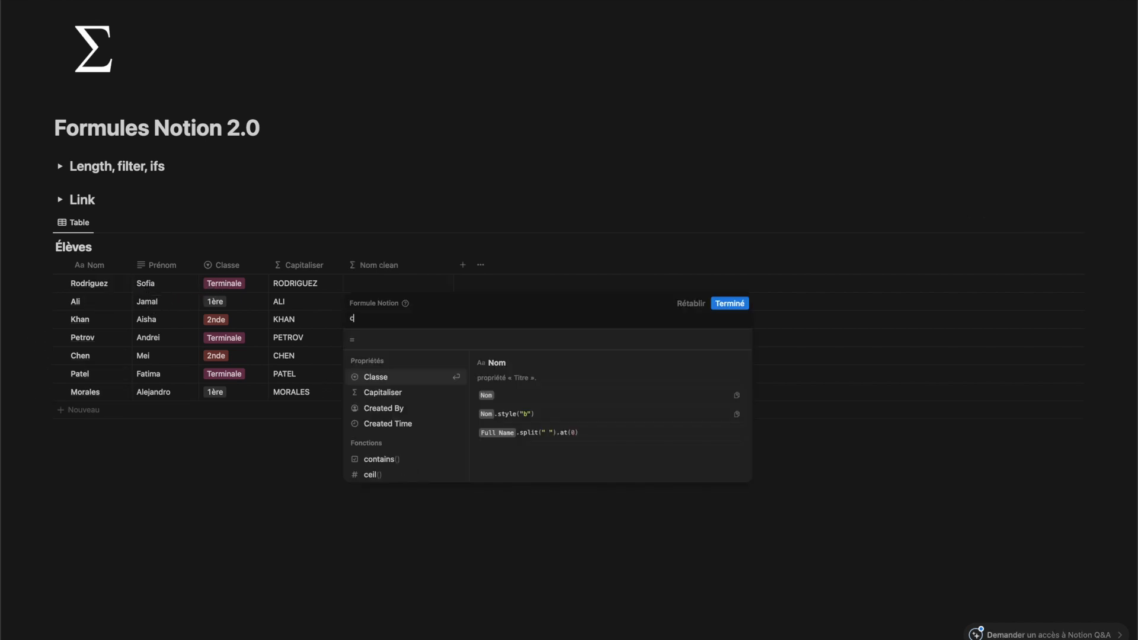
- Enter Capitaliser+Prénom as the formula of the Nom clean property
type("a")
key("Return")
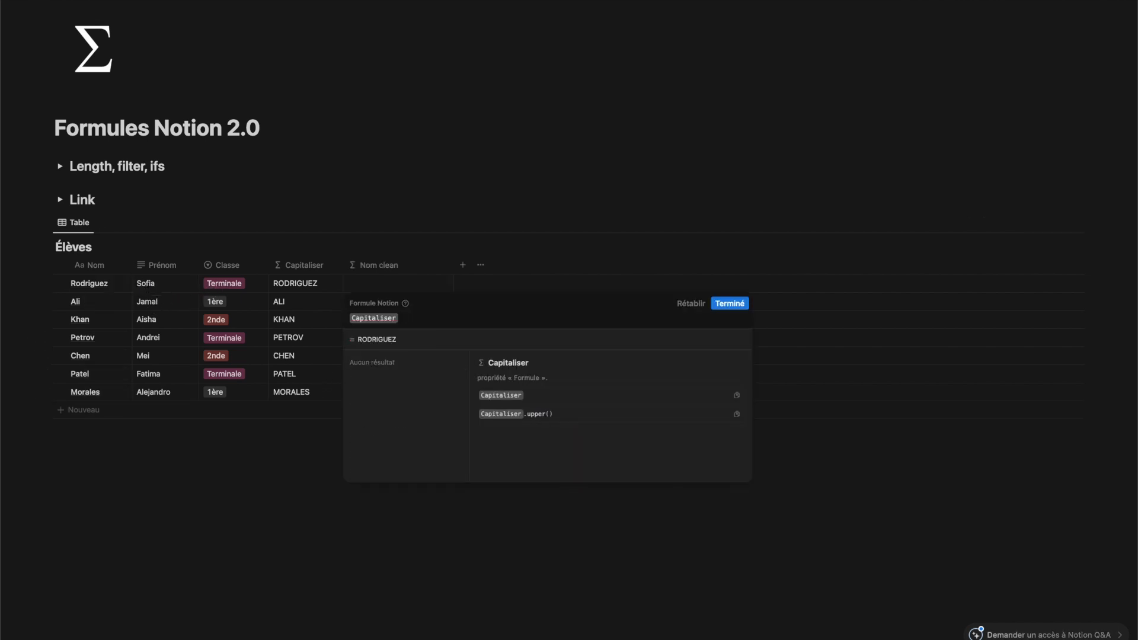
type("+p")
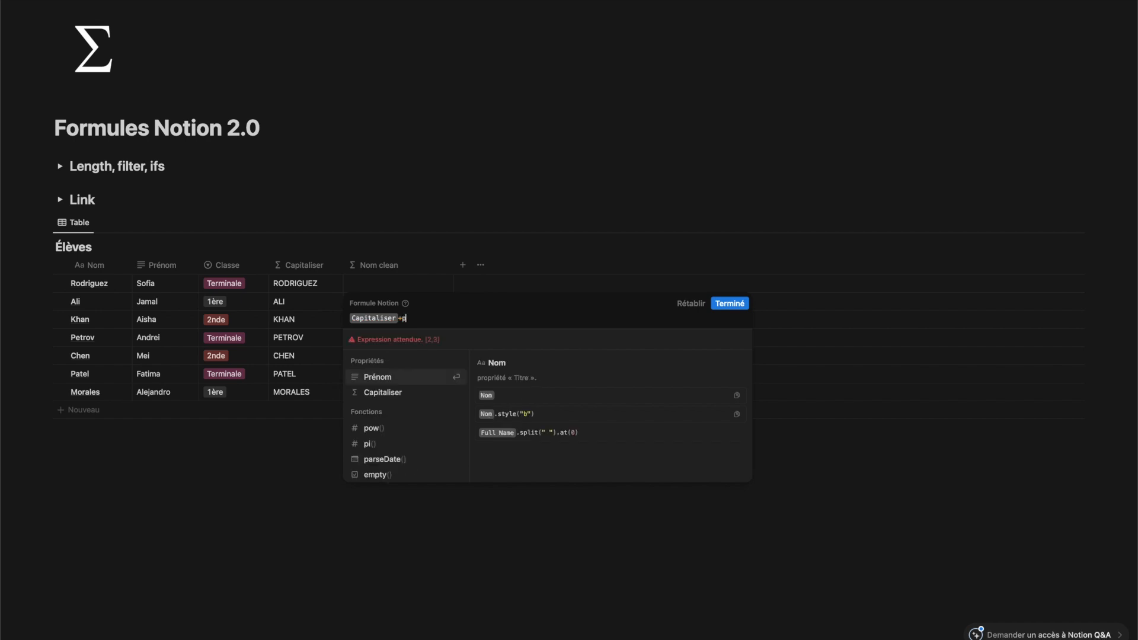
key("Return")
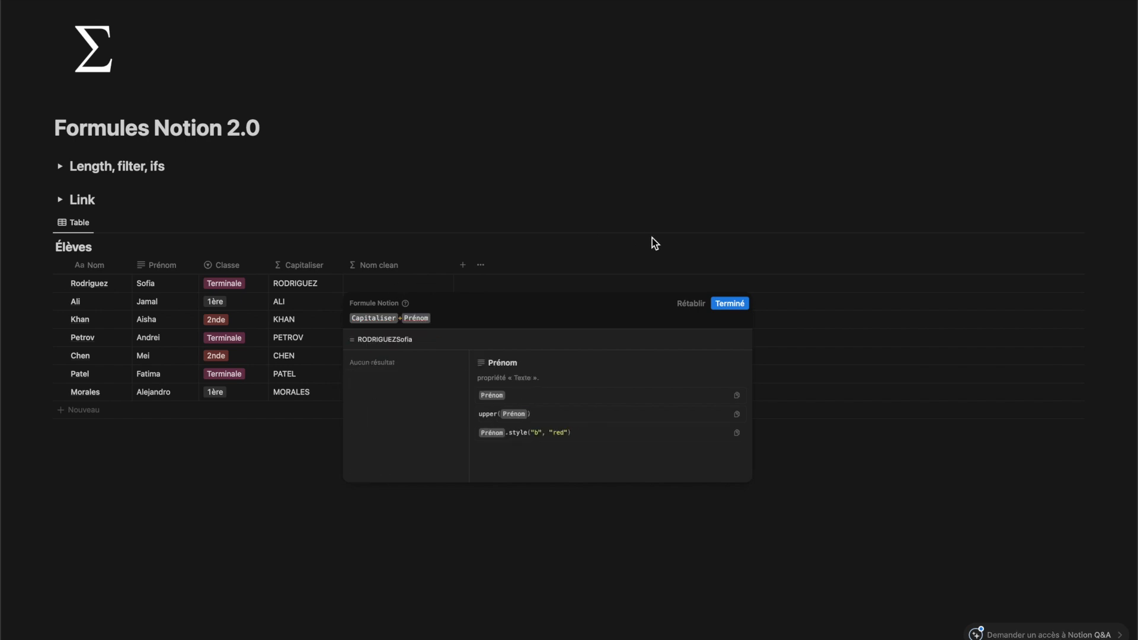
- Insert a quoted space between Capitaliser and Prénom in the Nom clean formula, joined with plus signs, and save it
key("Left")
key("Left")
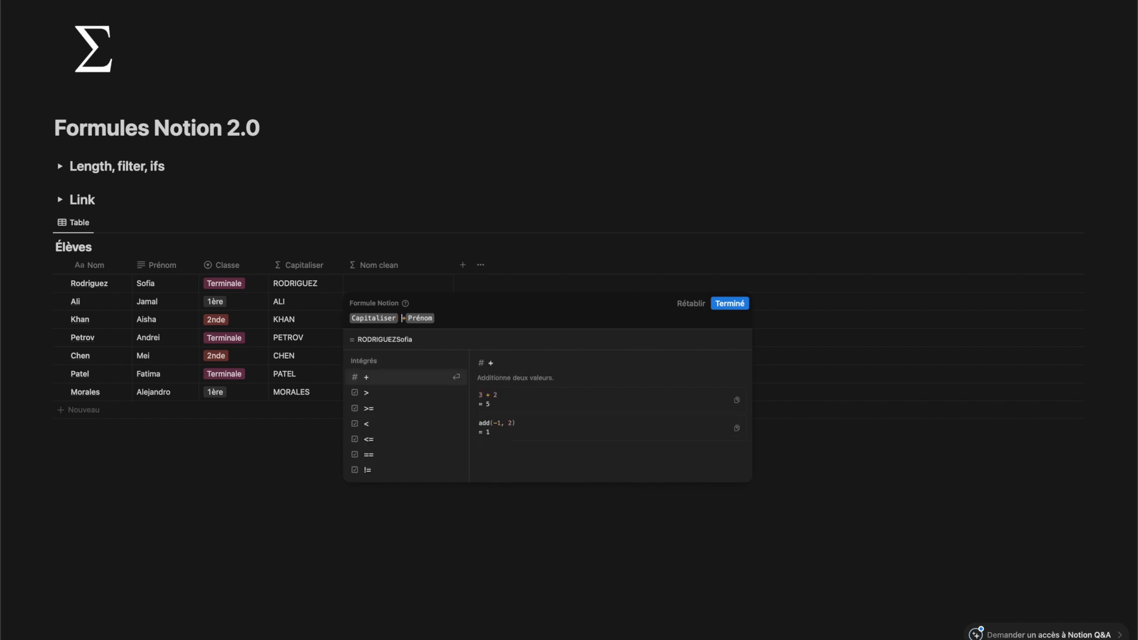
key("BackSpace")
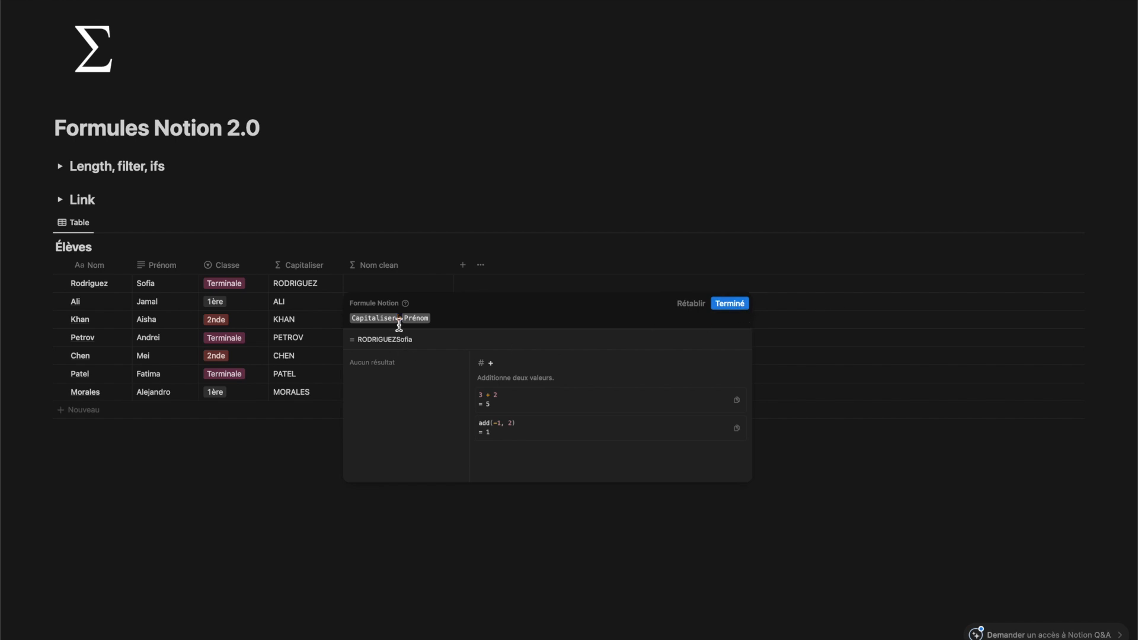
type("=")
type("\" ")
type("\"")
key("Left")
key("Left")
key("Left")
key("BackSpace")
type("+")
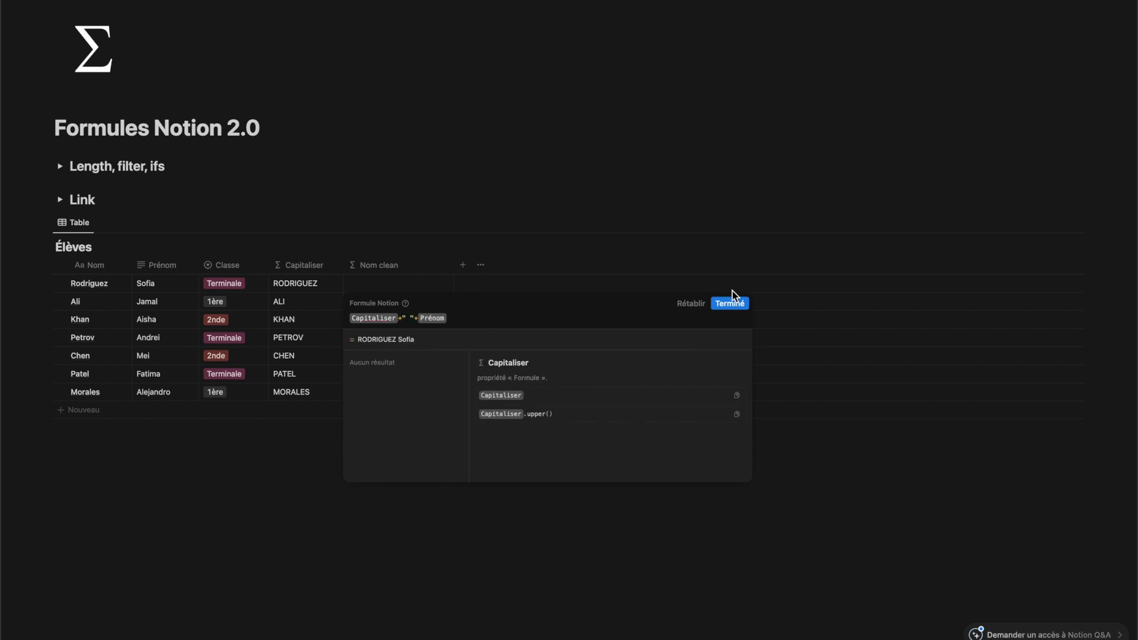
left_click(728, 305)
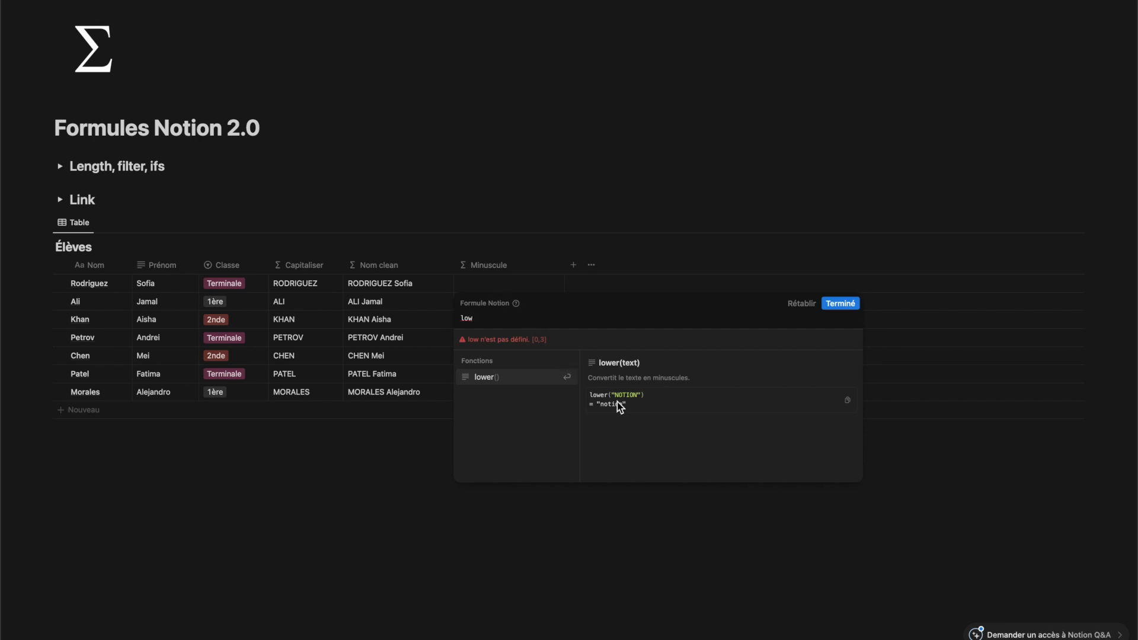
- Set the Minuscule formula to lower(Nom+" "+Prénom) and save it
left_click(548, 381)
key("Return")
type("+\" \"+pr")
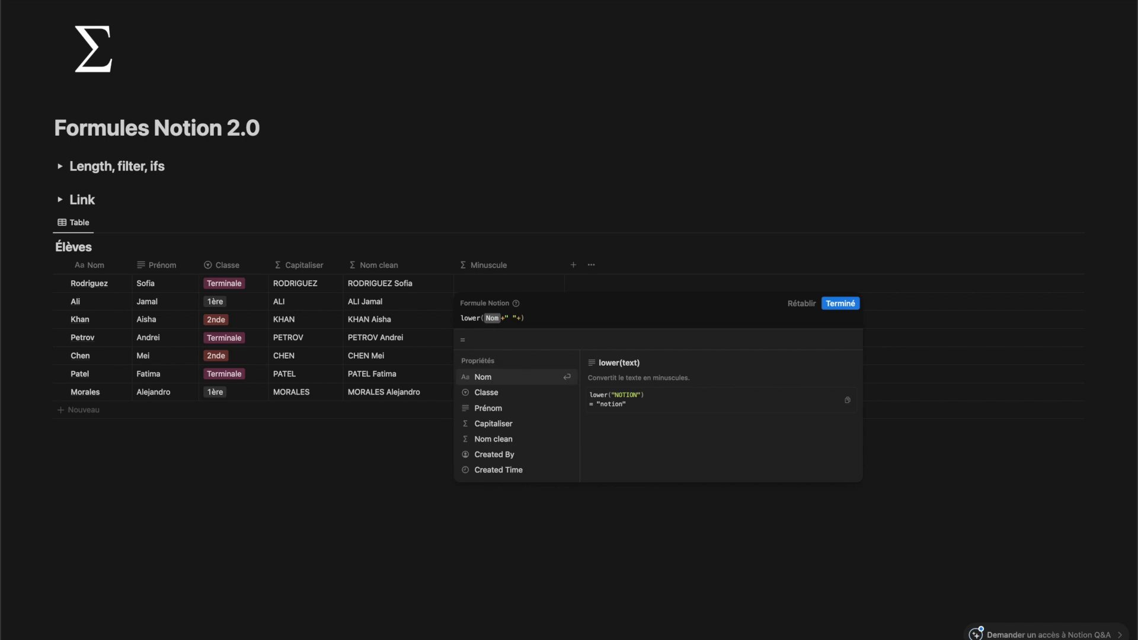
type("é")
key("Return")
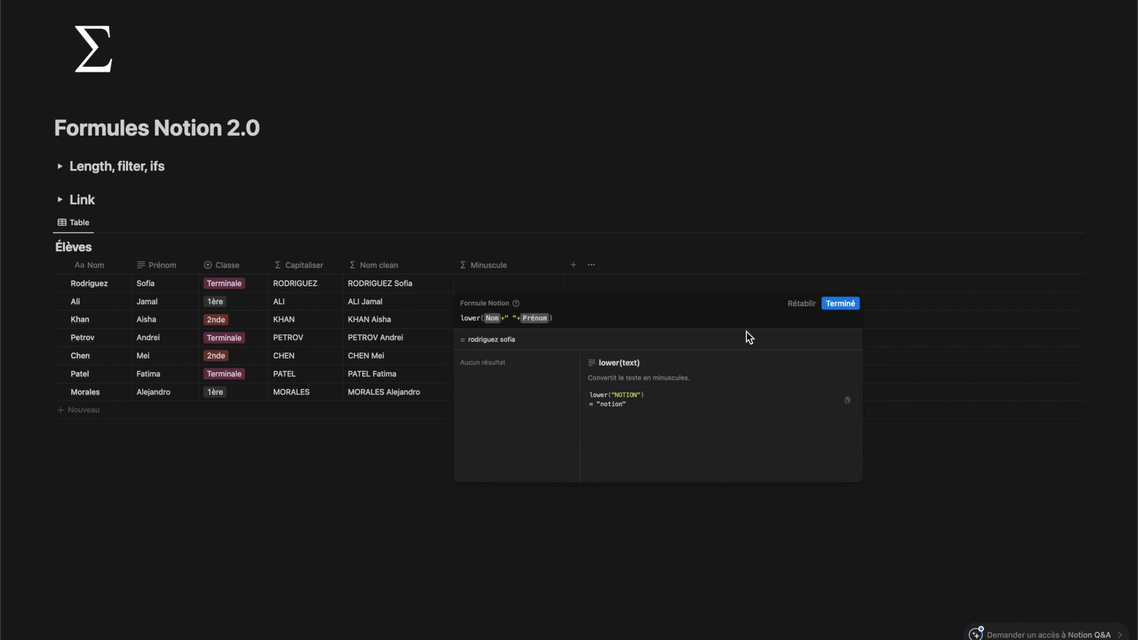
left_click(841, 303)
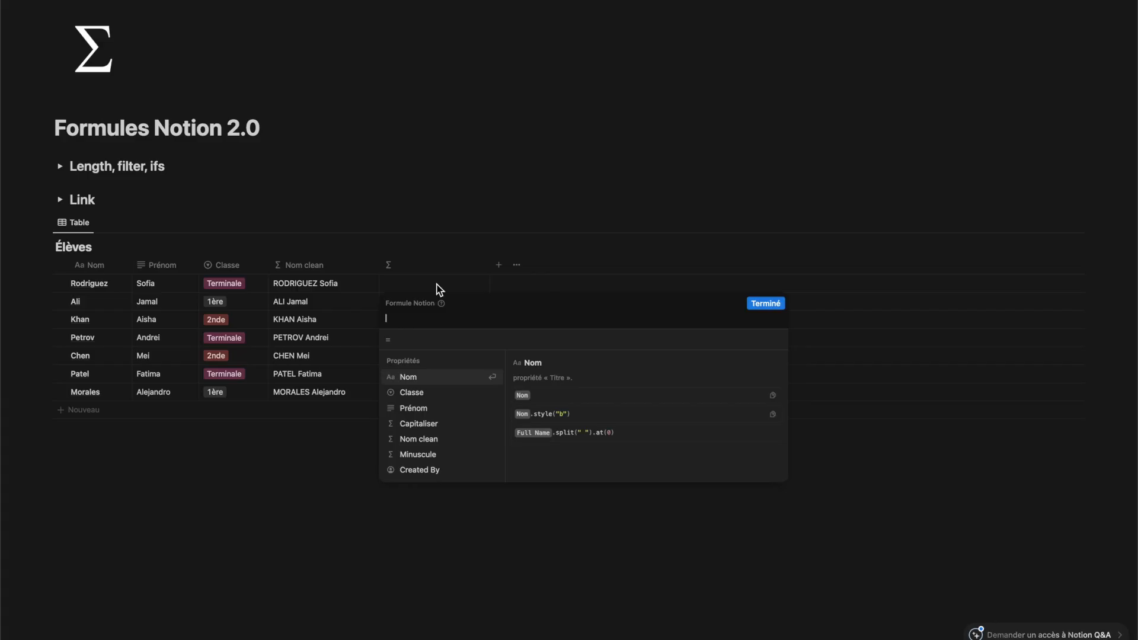
- Set the new unnamed formula property to contains(Classe,"Terminale") and save it
type("cont")
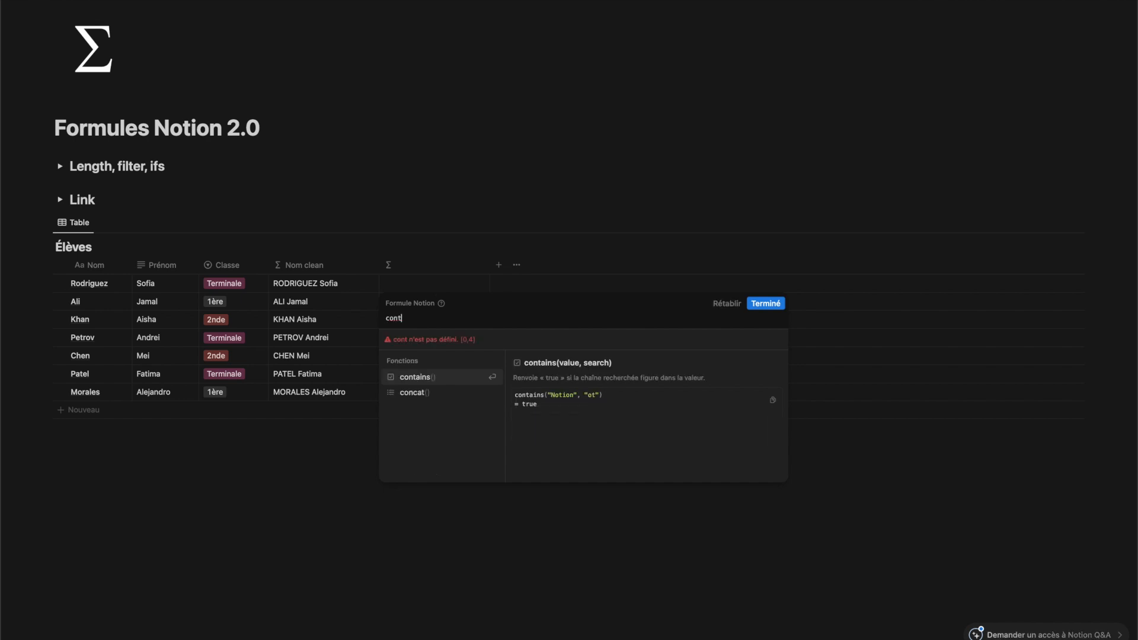
key("Return")
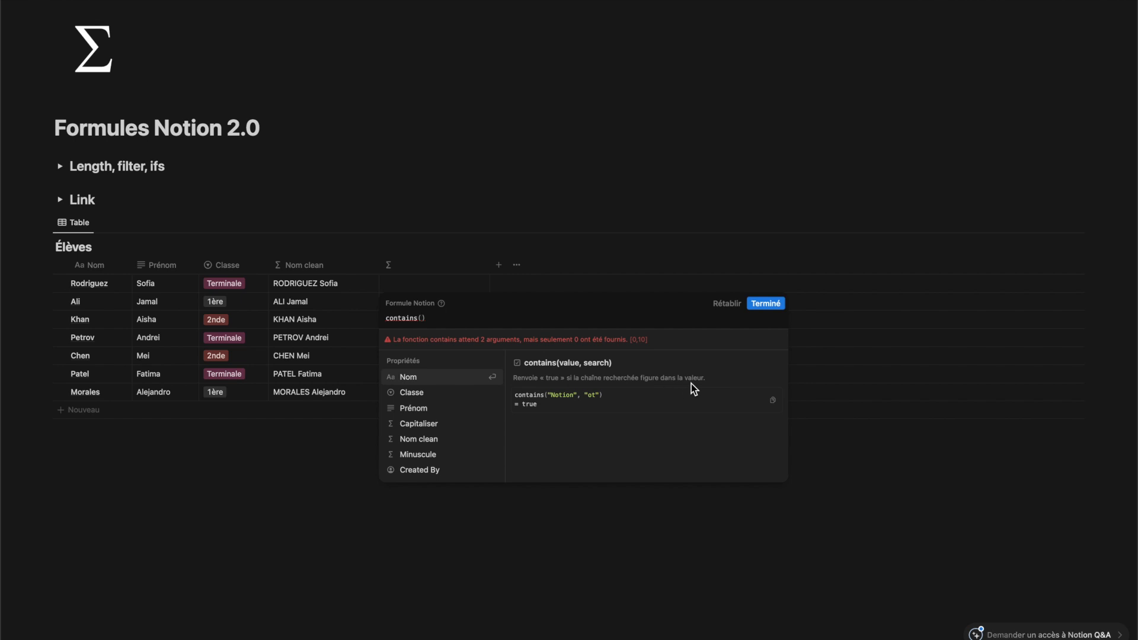
type("cla")
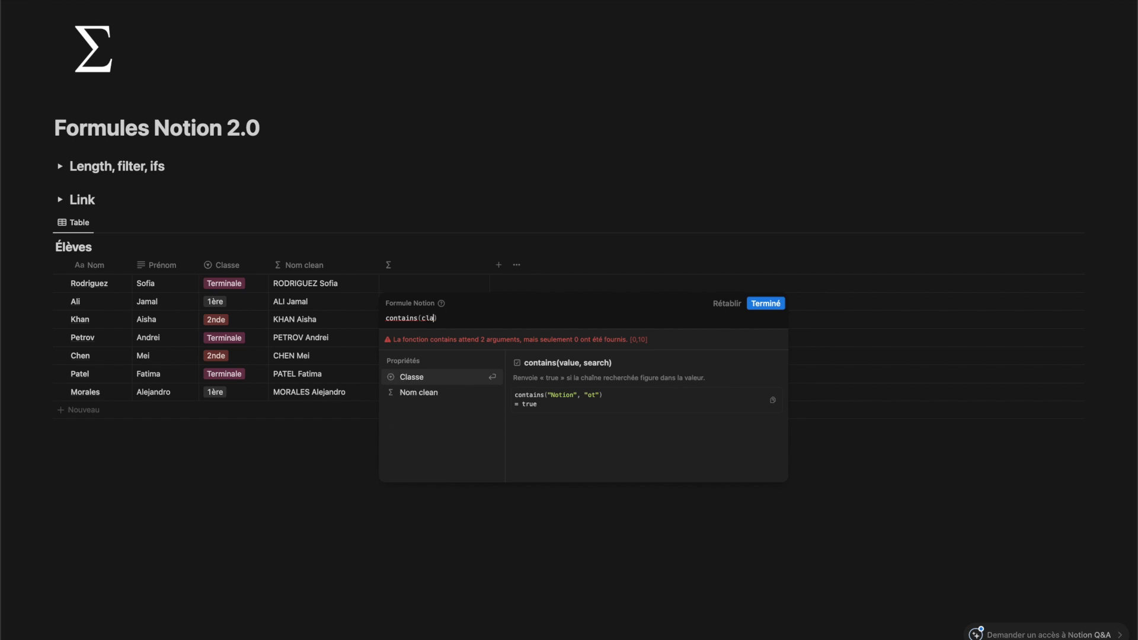
key("Return")
type(",\"Terminal")
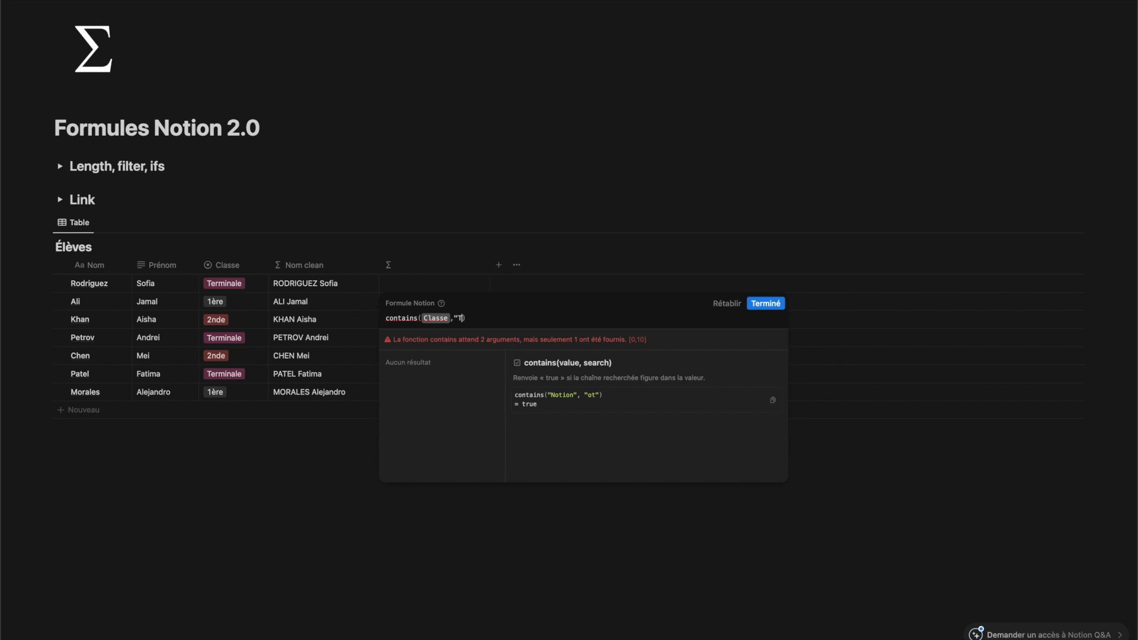
type("e\"")
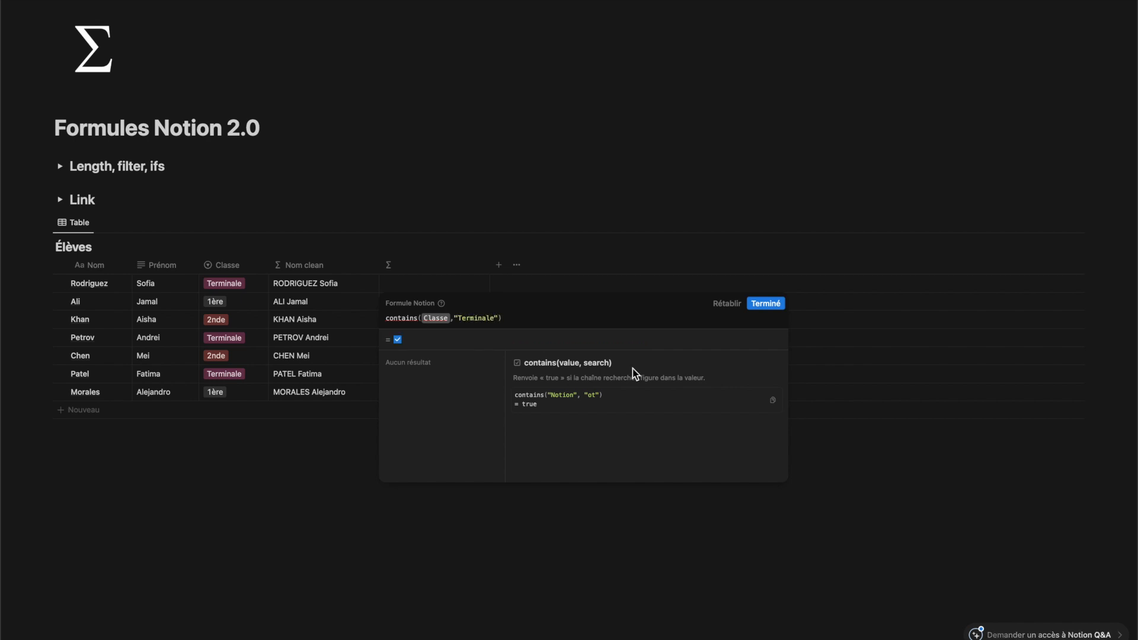
left_click(766, 304)
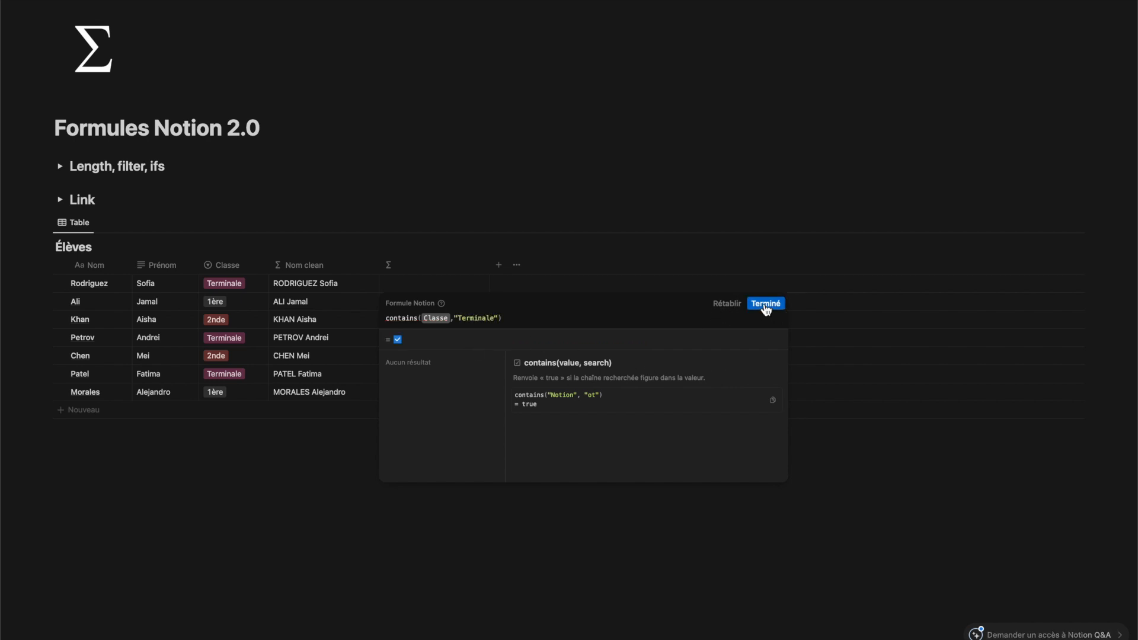
- Rename the unnamed formula property as Bac and narrow its column
left_click(446, 266)
type("Bac")
key("Return")
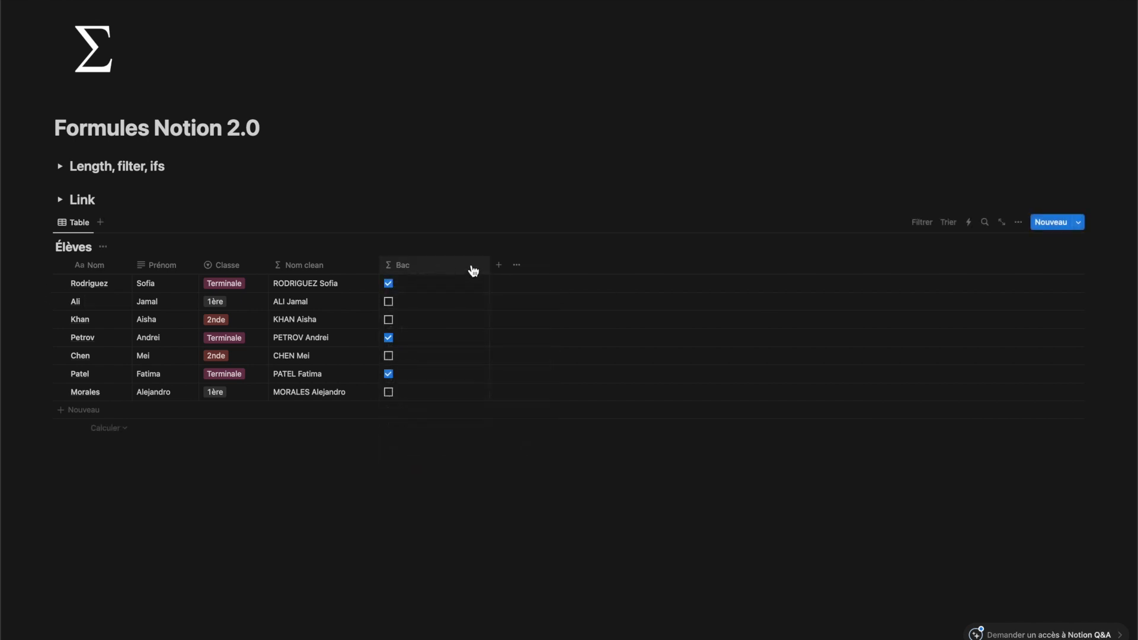
left_click_drag(489, 261, 426, 265)
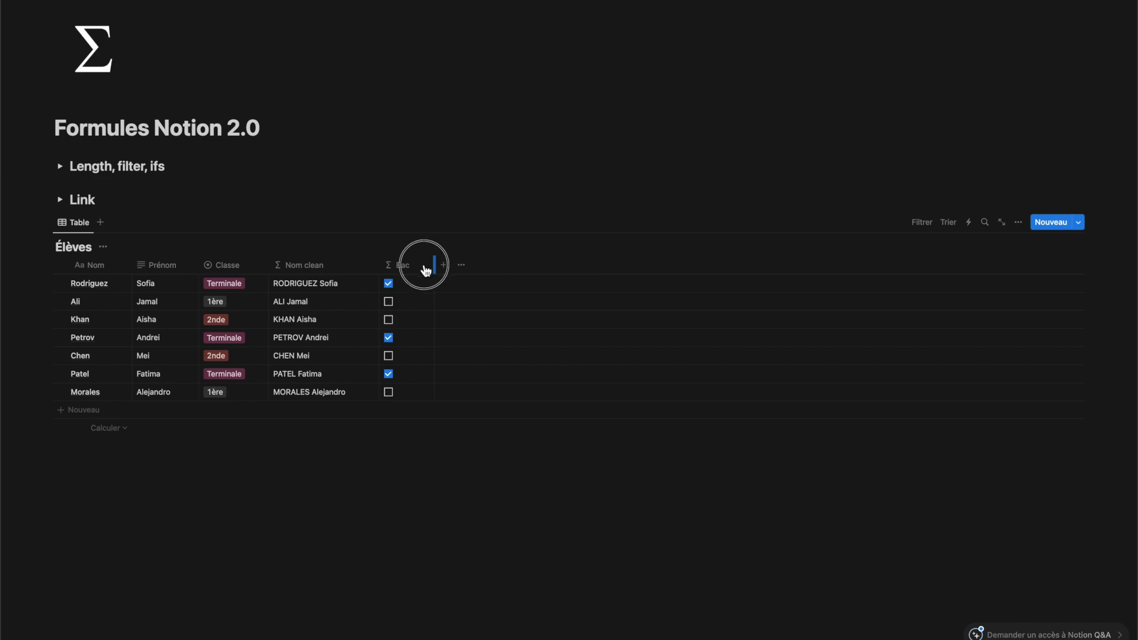
left_click(404, 428)
left_click(412, 479)
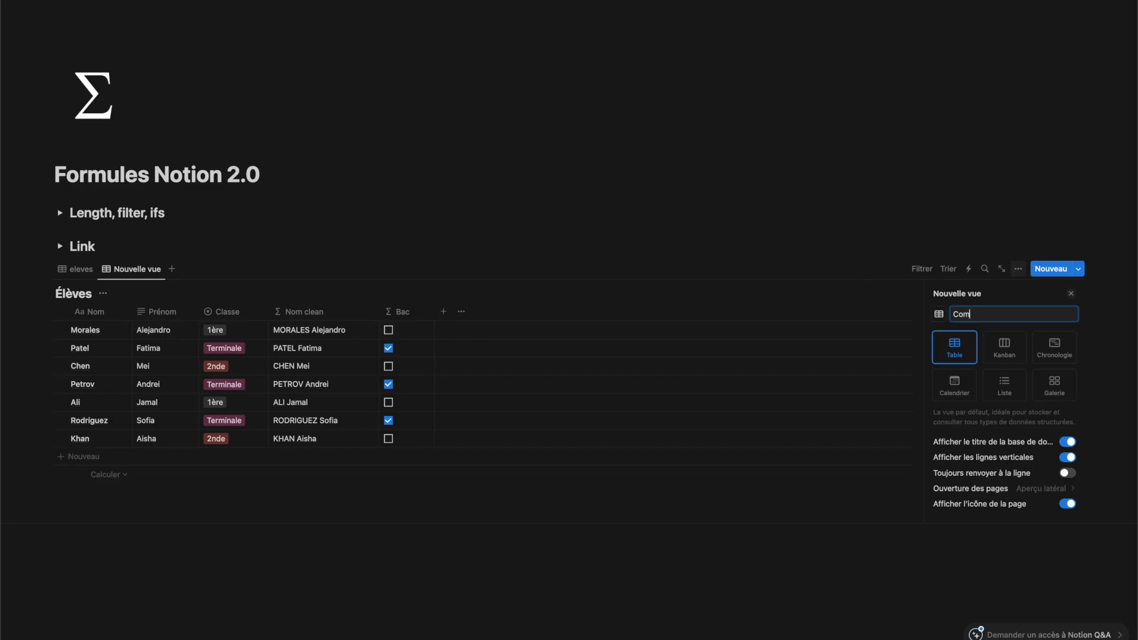
- Name the new table view of the Élèves database "Commentaies" and close its view options
type("mentaire")
key("Return")
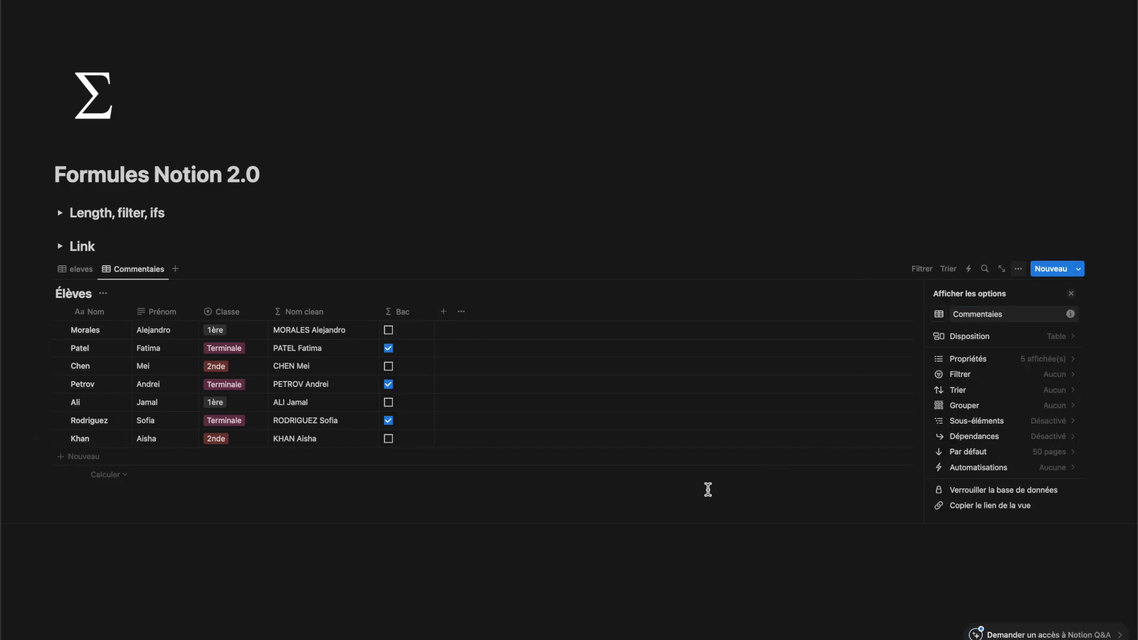
left_click(408, 312)
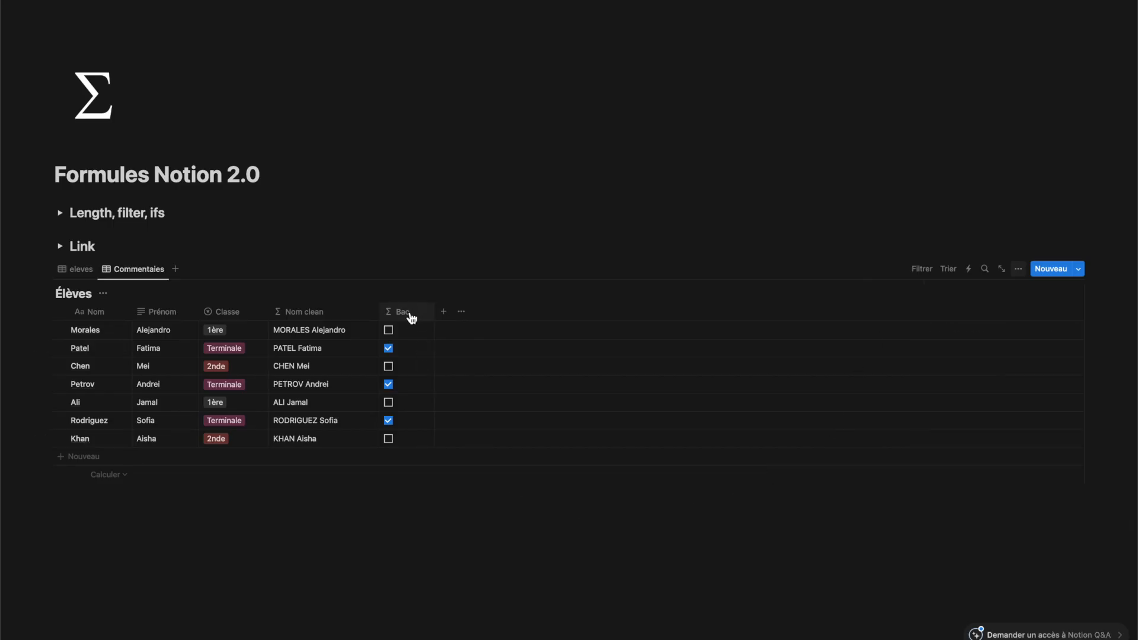
- Hide the Bac and Nom clean properties in the Commentaies view
left_click(408, 312)
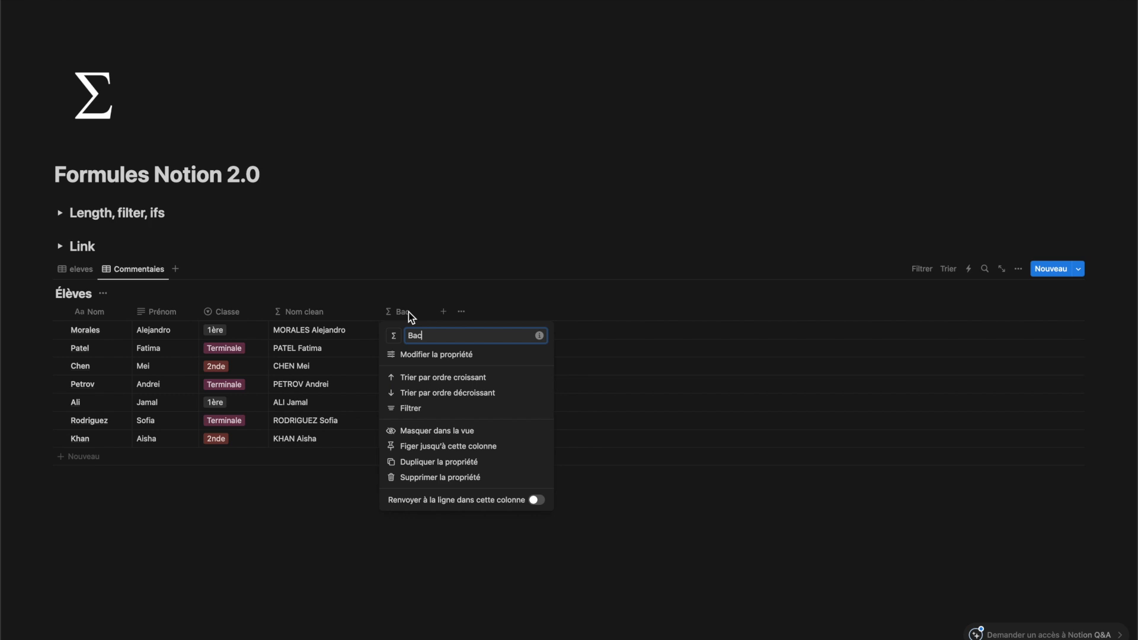
left_click(457, 432)
left_click(326, 316)
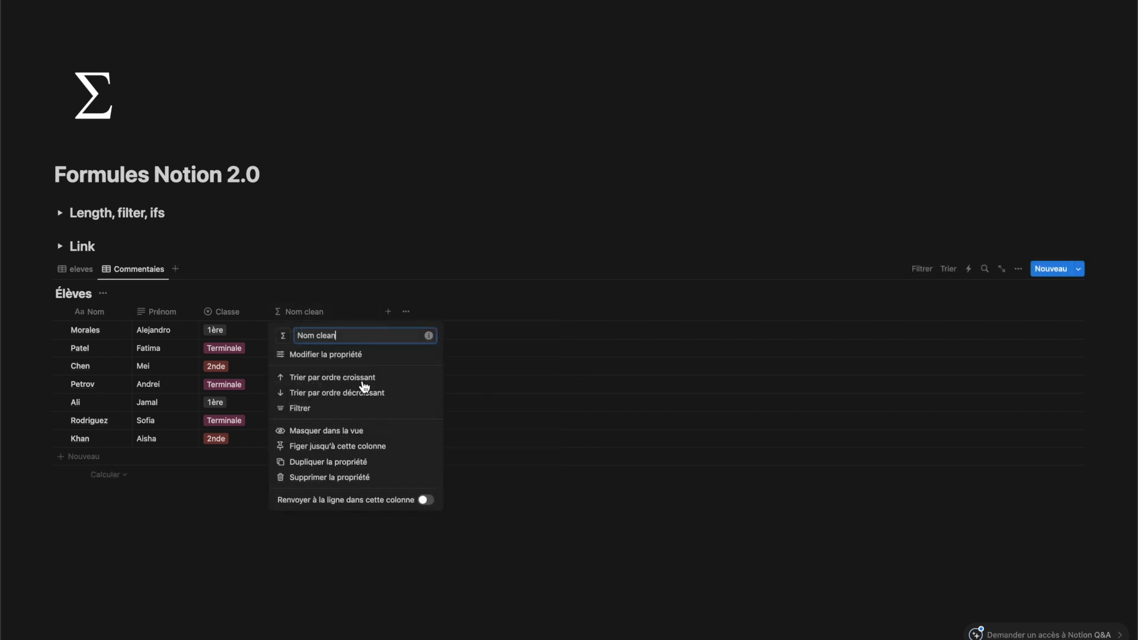
left_click(336, 434)
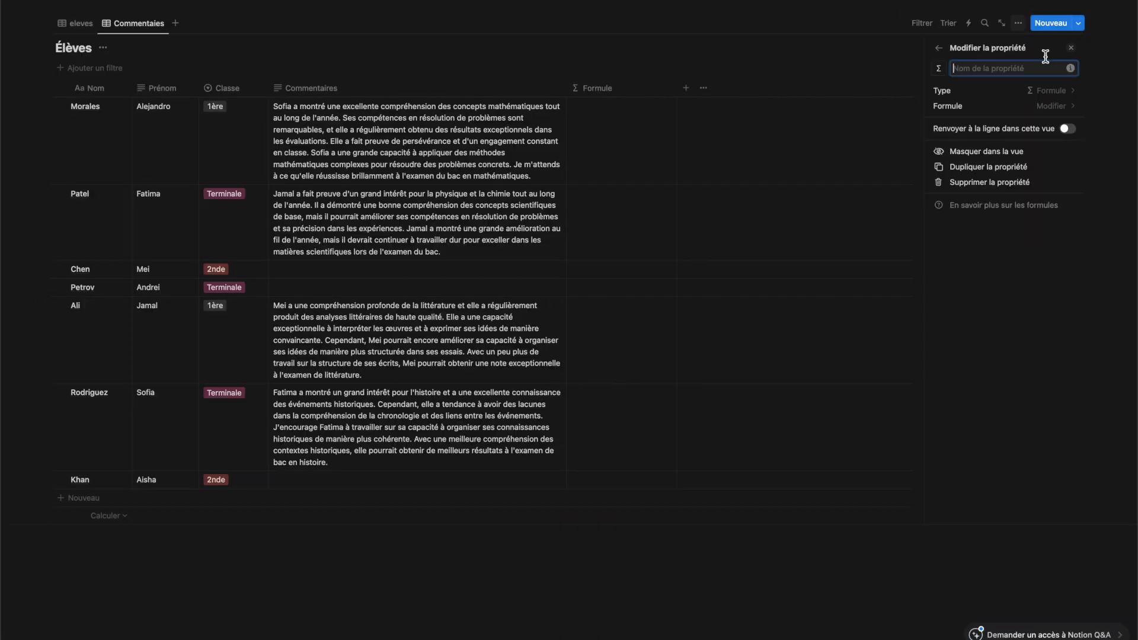
- Name the new formula property "Mise en avant" and widen its column
type("Mise en avant")
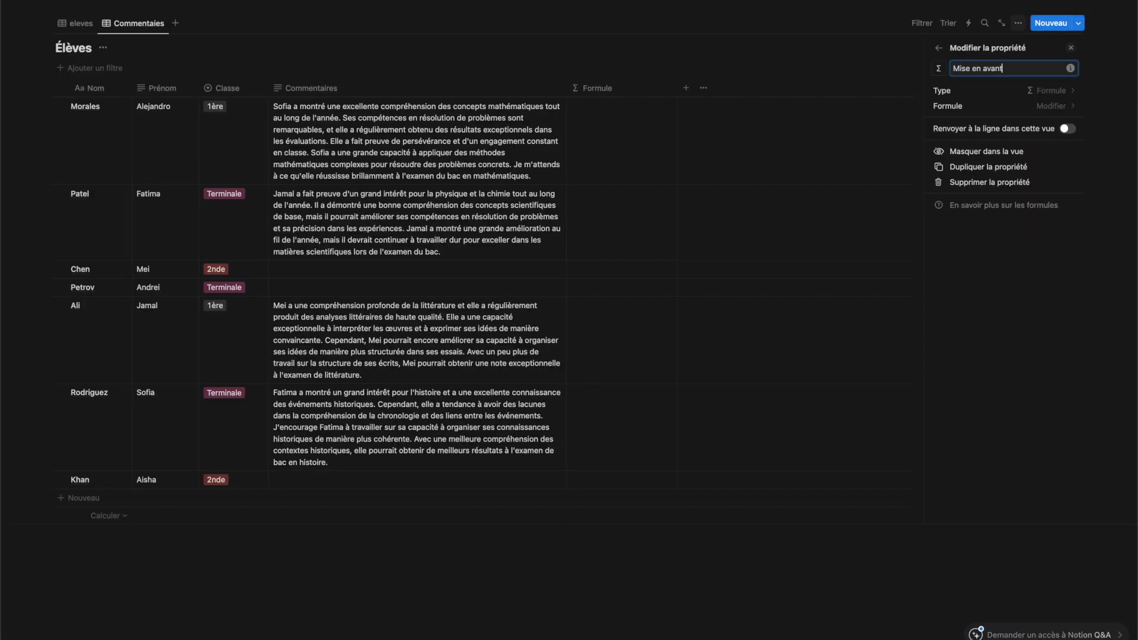
left_click_drag(676, 83, 764, 88)
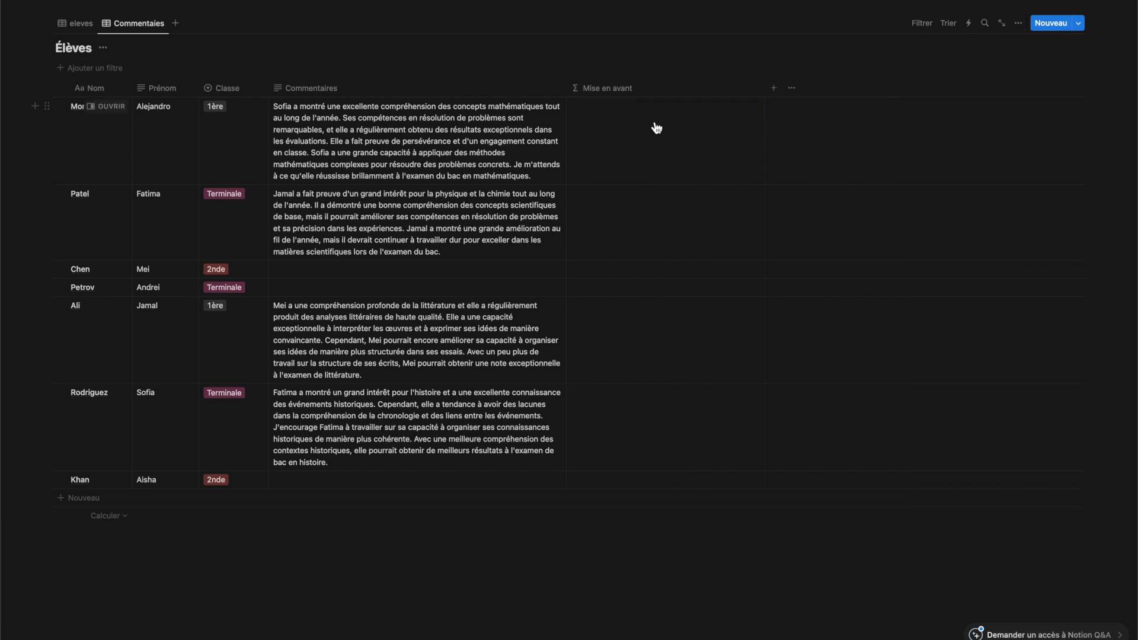
- Open the Mise en avant formula for editing and start it with an if() function
left_click(646, 129)
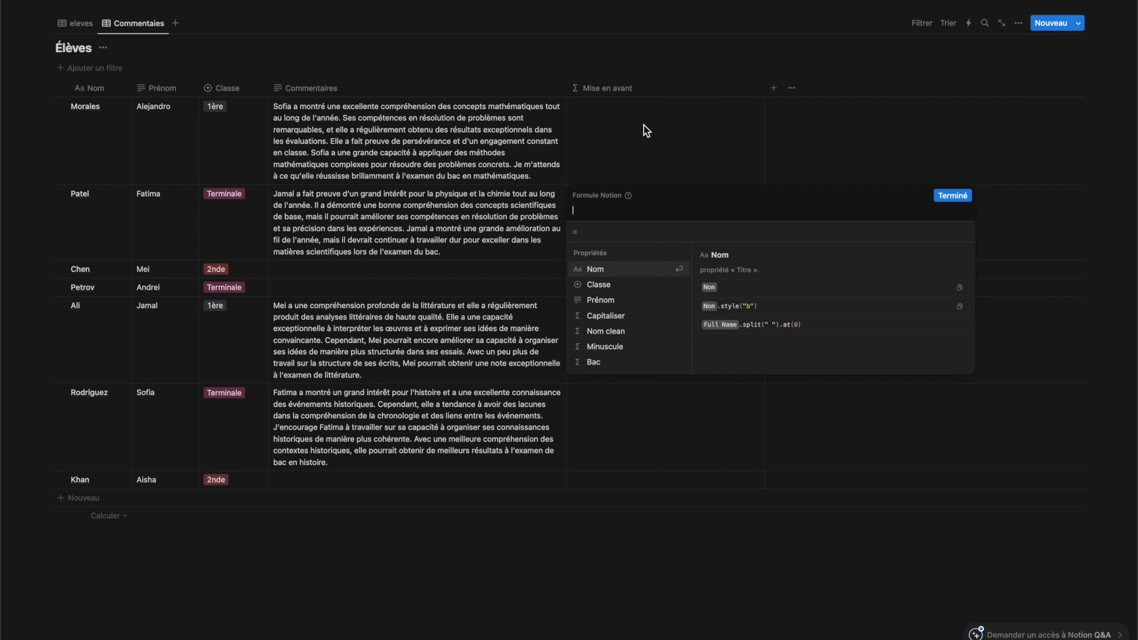
left_click(639, 126)
left_click(639, 127)
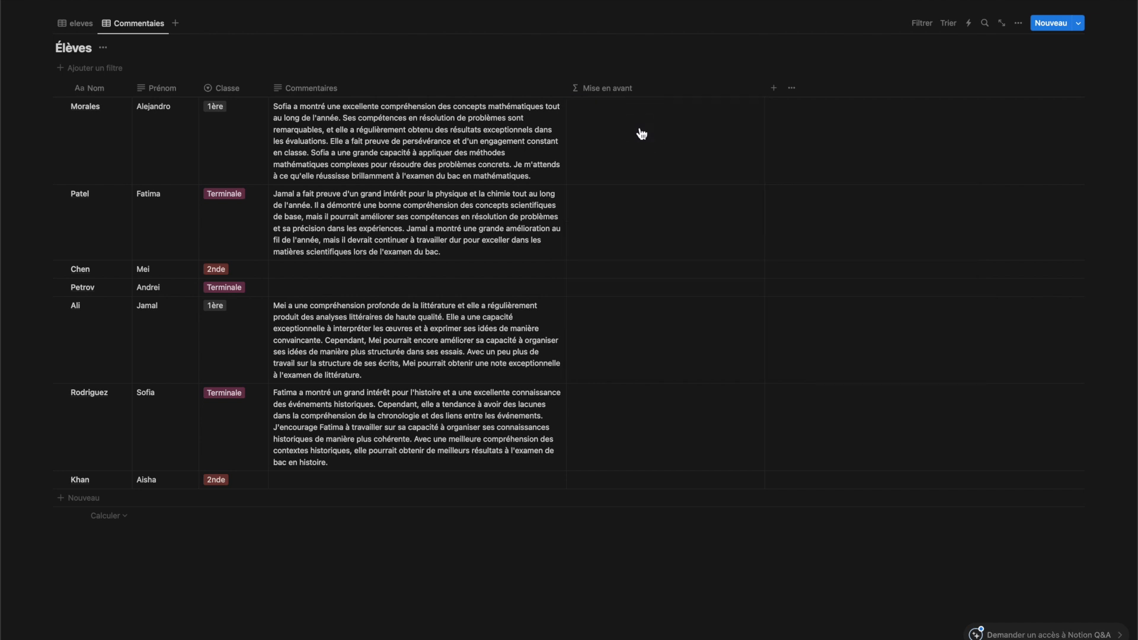
type("if(")
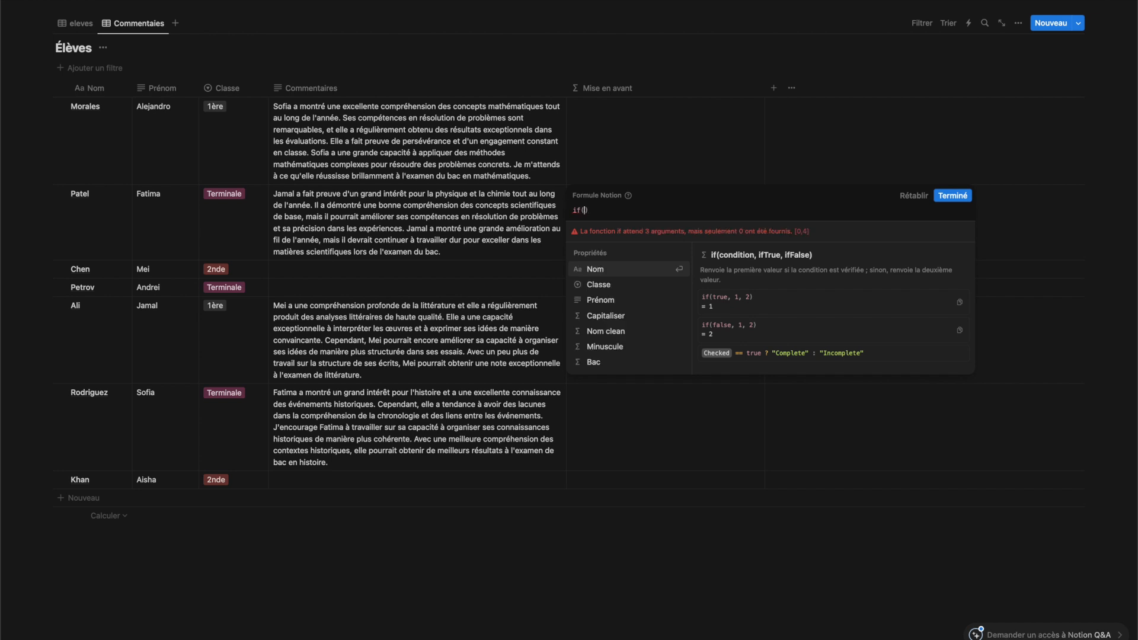
type("Commentaires")
key("Return")
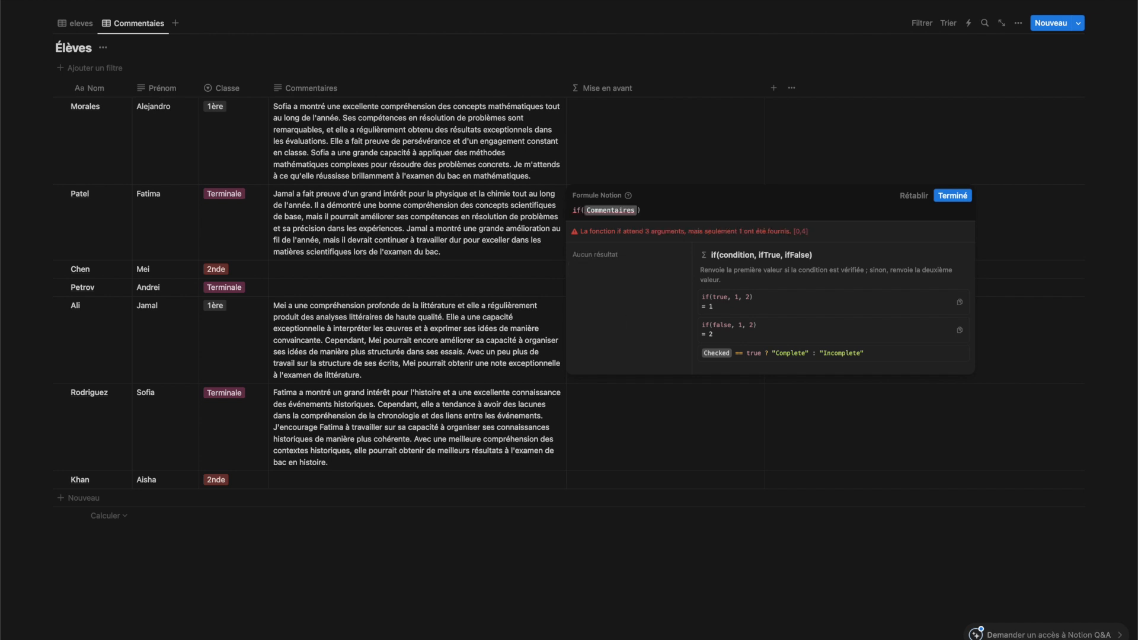
key("BackSpace")
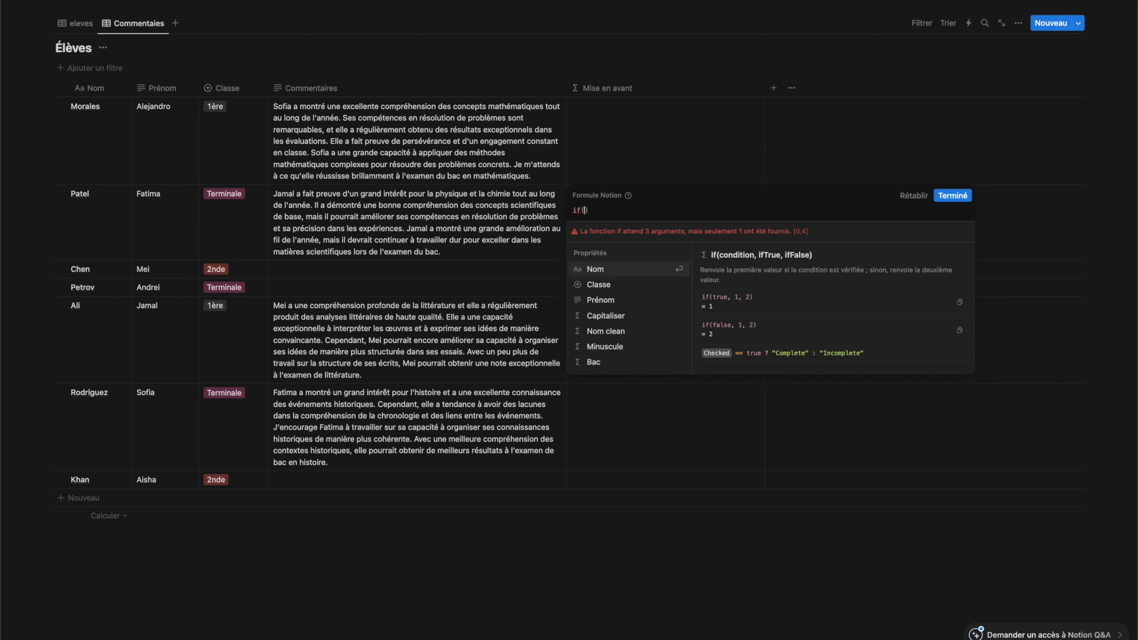
- Set the if() condition to contains() checking the Commentaires property for the text "Excellente"
type("con")
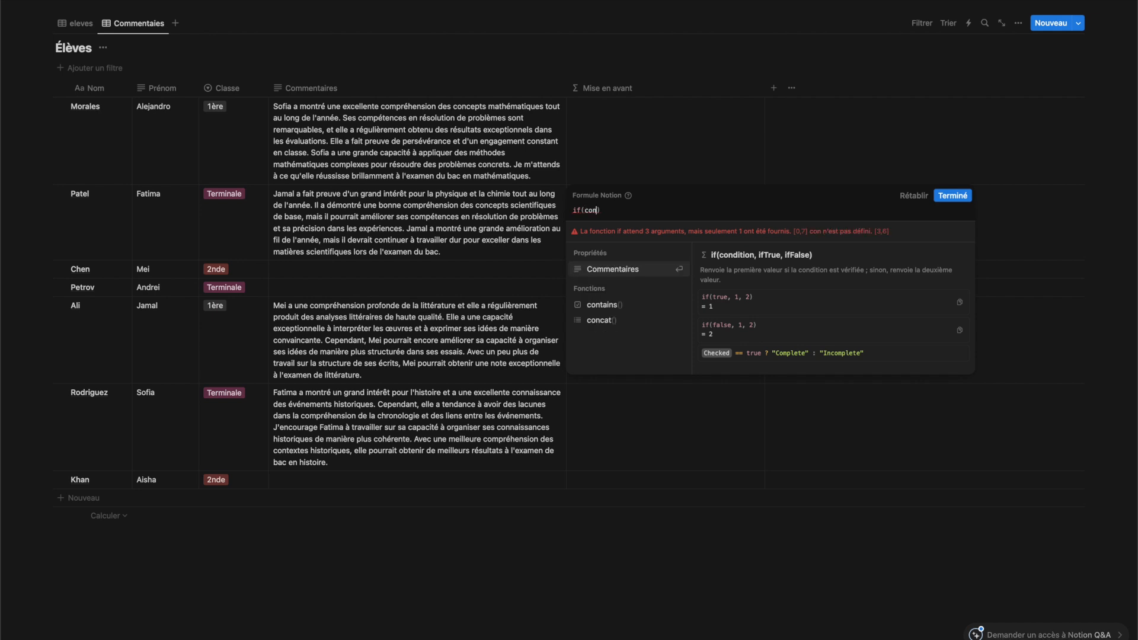
key("Return")
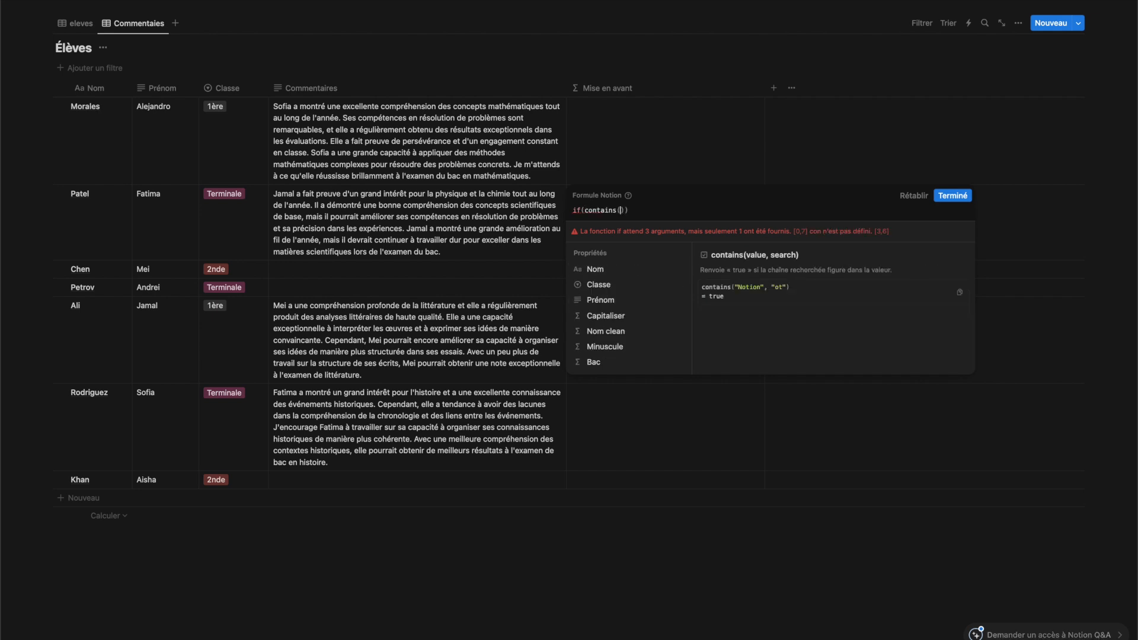
type("comm")
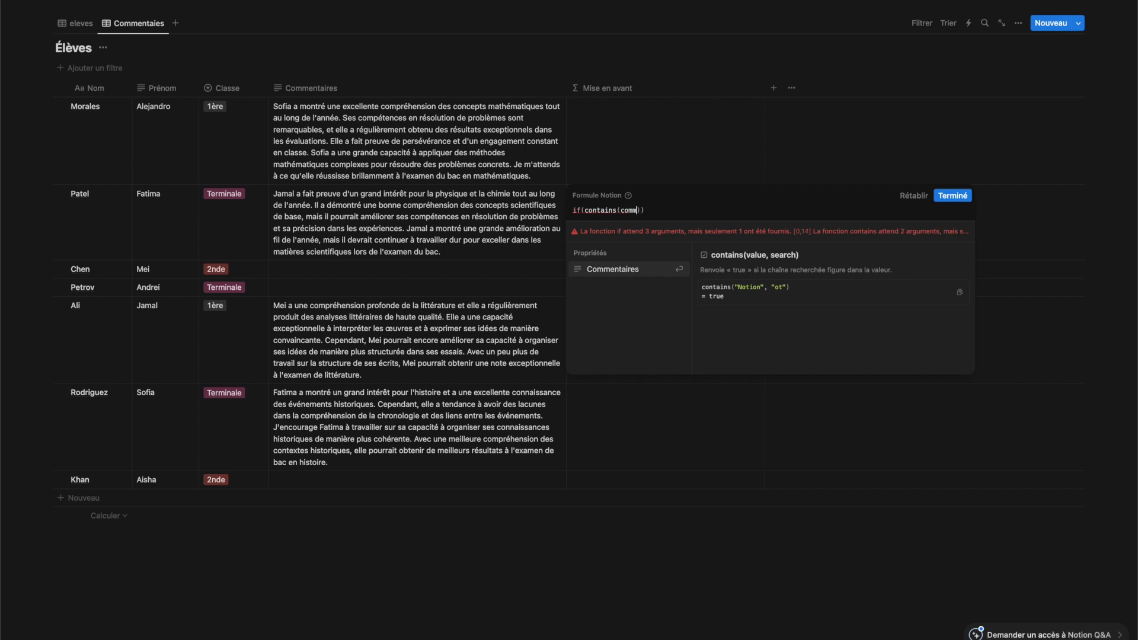
key("Return")
type(",\"")
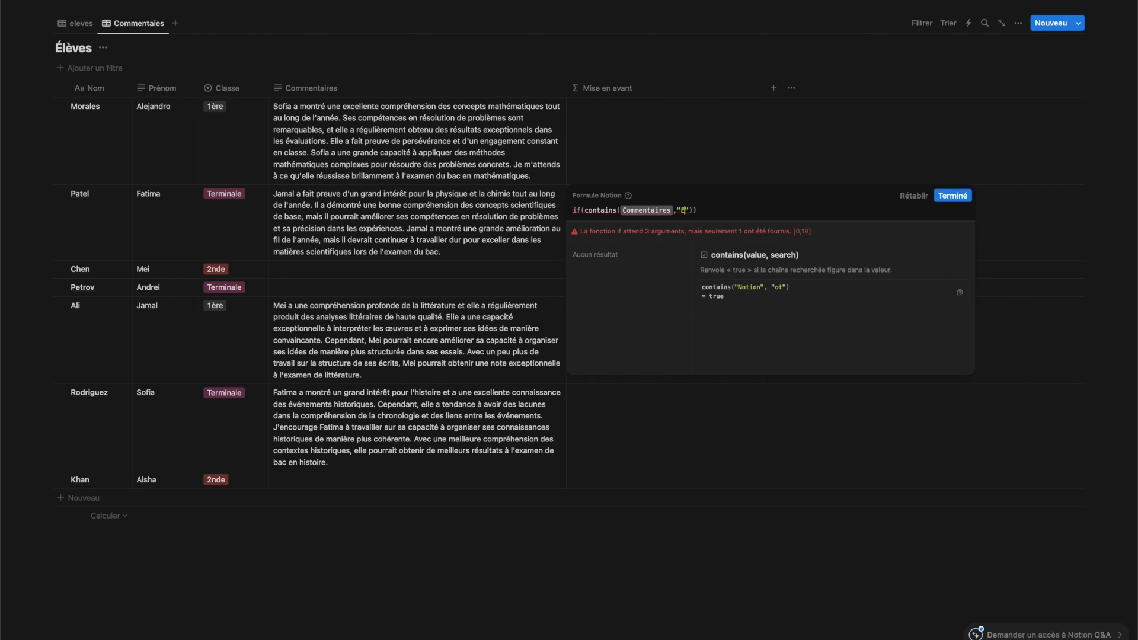
type("Excellent")
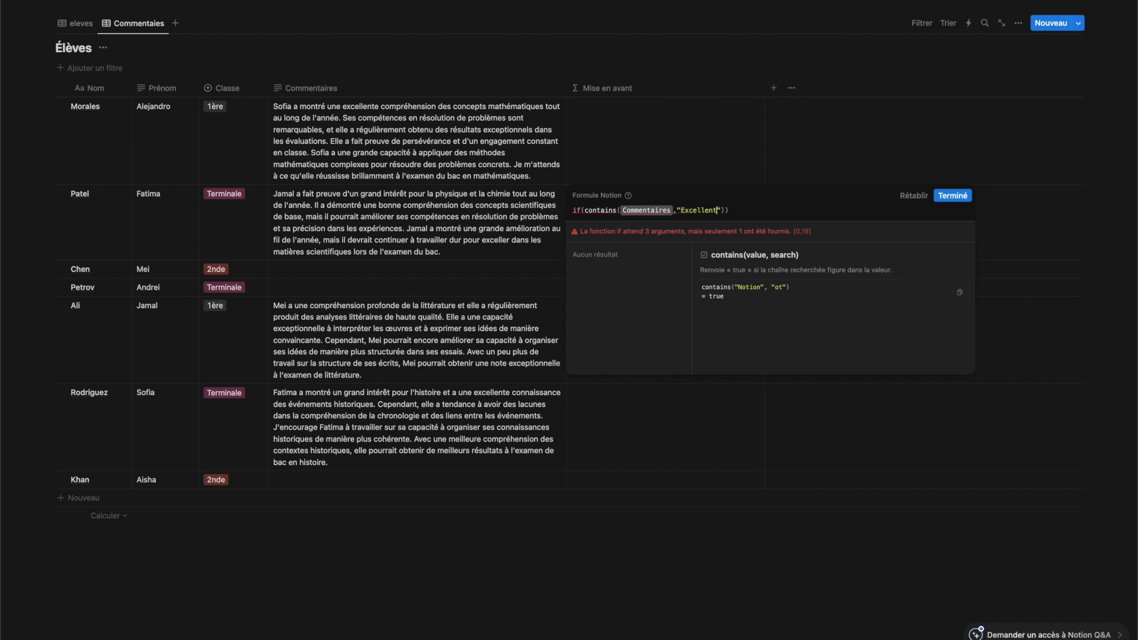
type("e")
key("Right")
type(",")
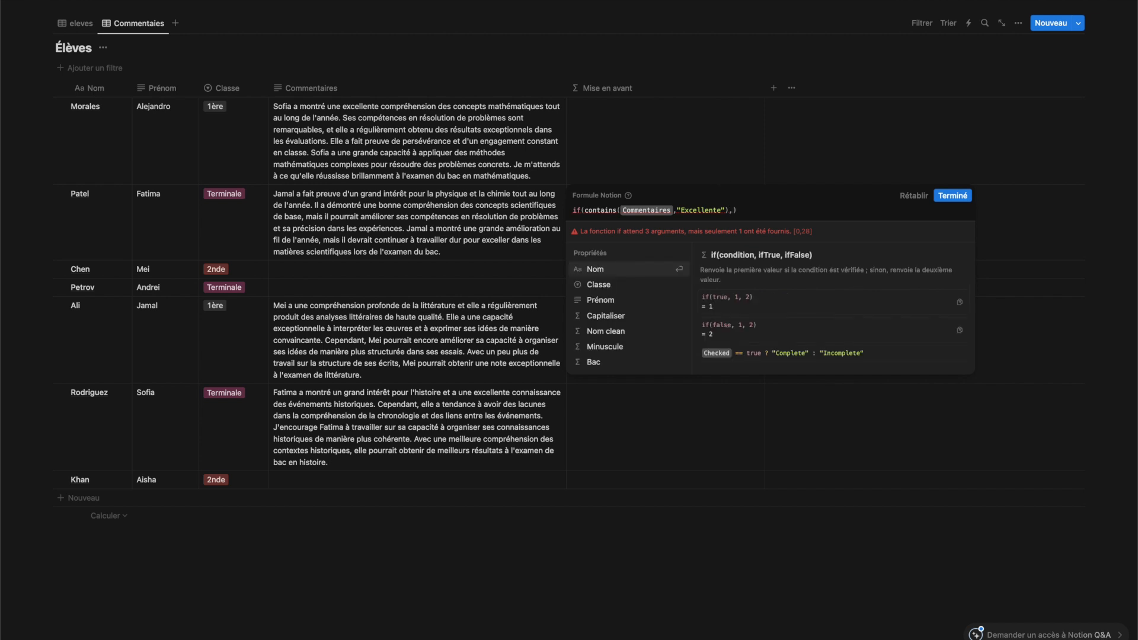
- Complete the if() with style("blue","i") as the true result and an empty string as the false result, and save the formula
type("style(")
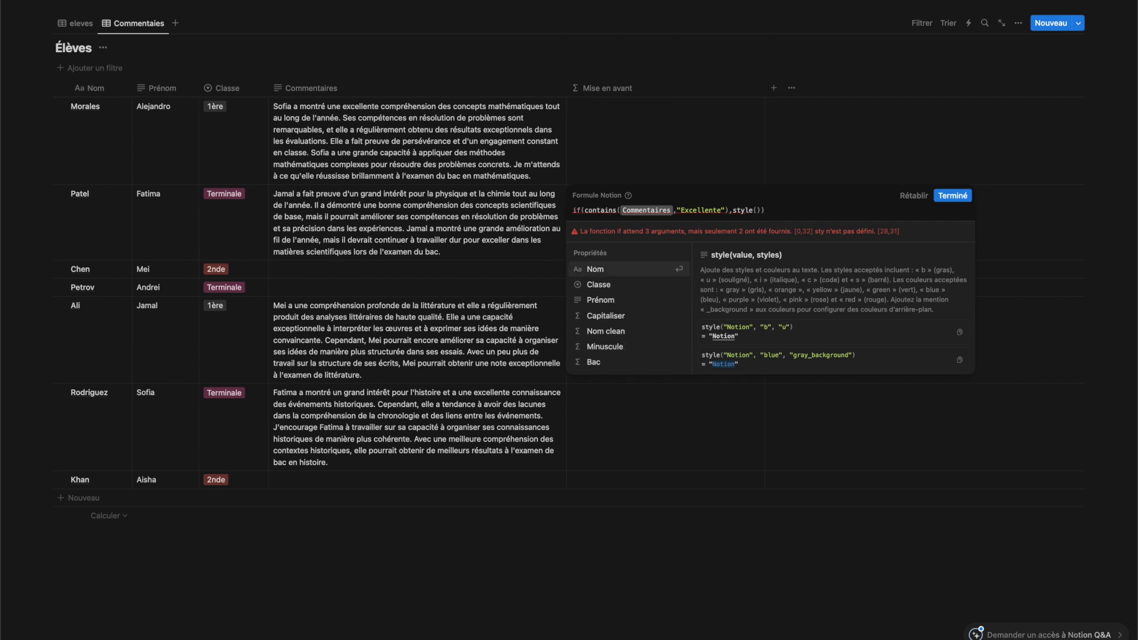
type("\"blue\",\"i\"")
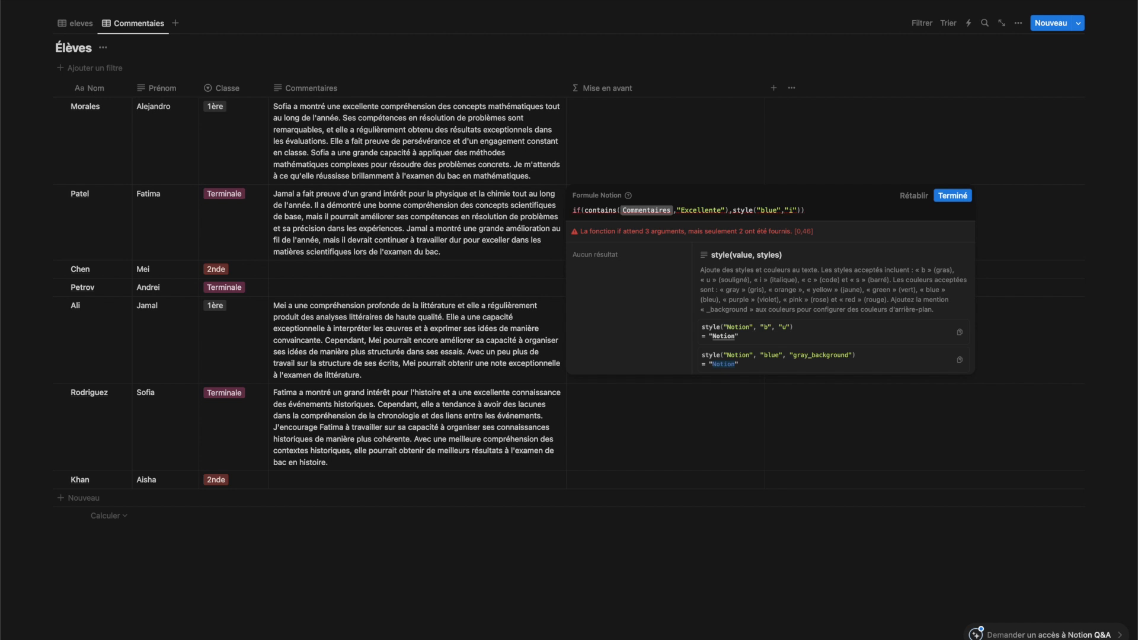
type(",\"")
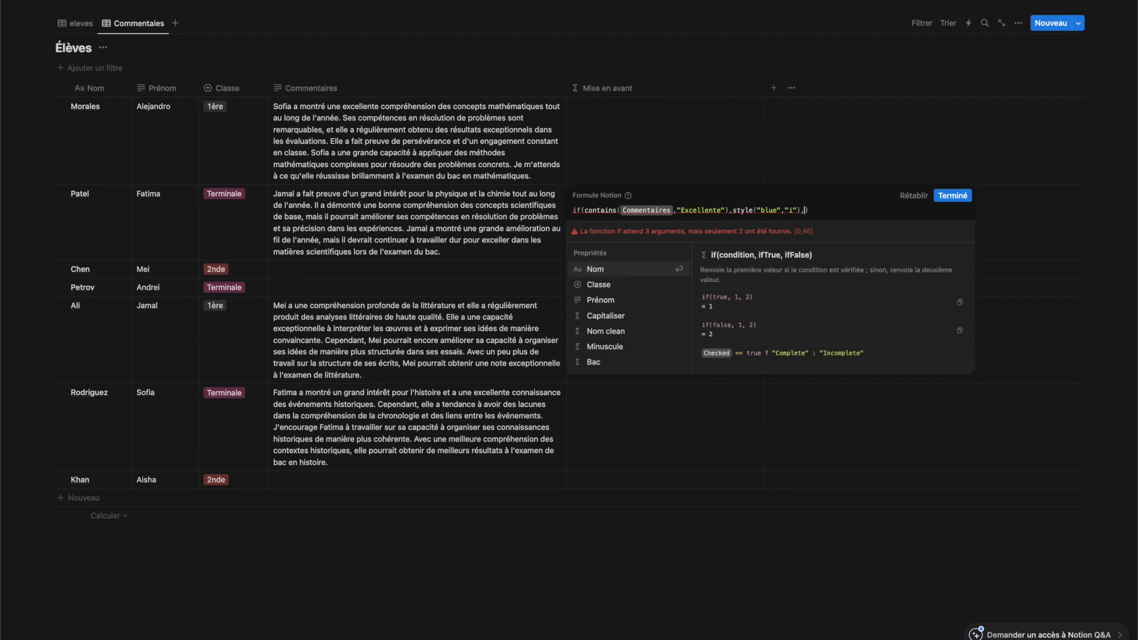
left_click(953, 196)
- Insert the Commentaires property as the first argument of style() in the Mise en avant formula and save it
left_click(684, 134)
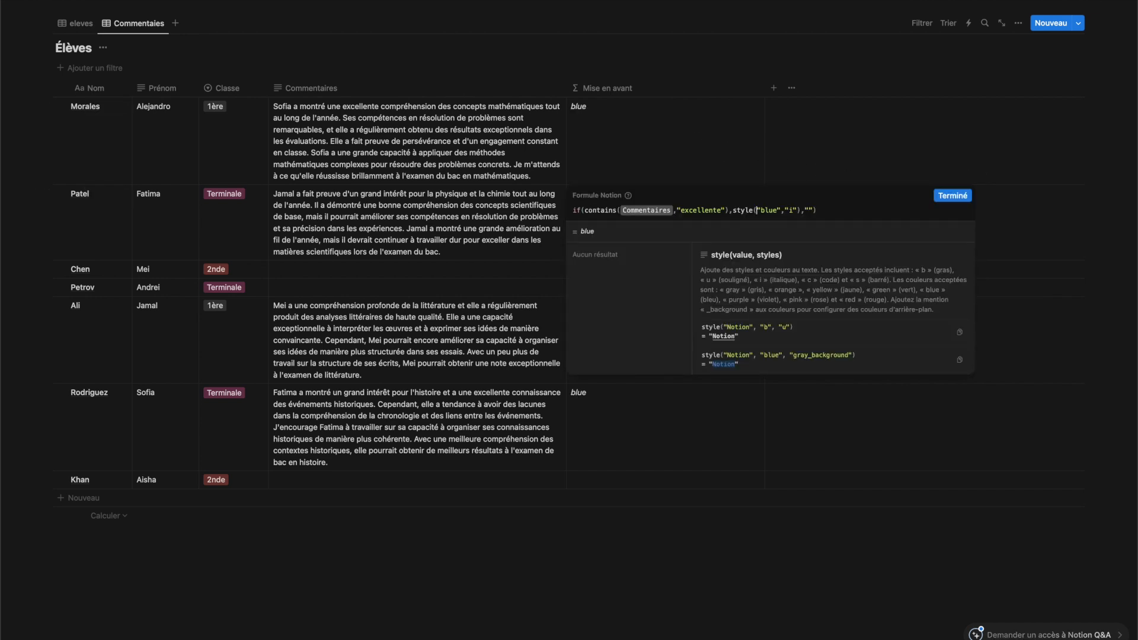
type("comme")
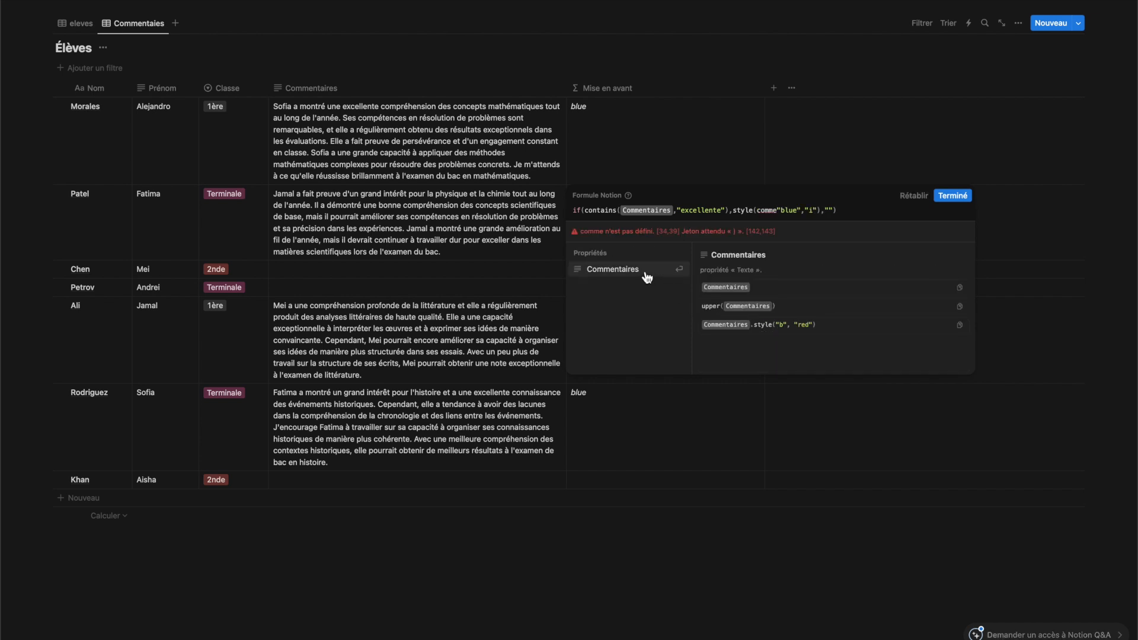
left_click(646, 272)
type(",")
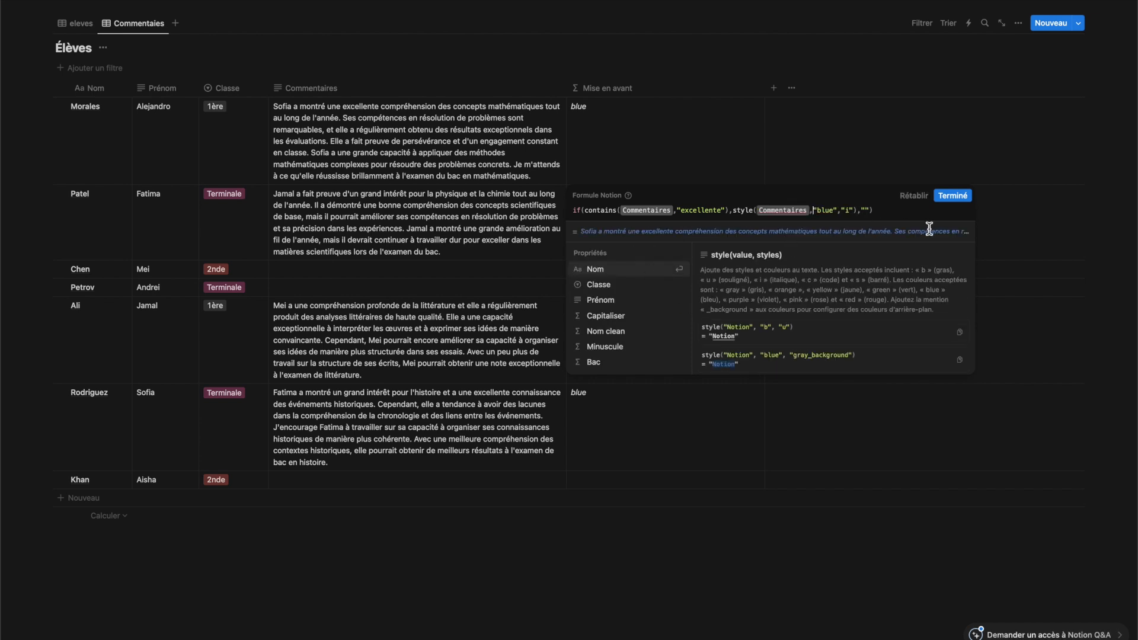
left_click(962, 199)
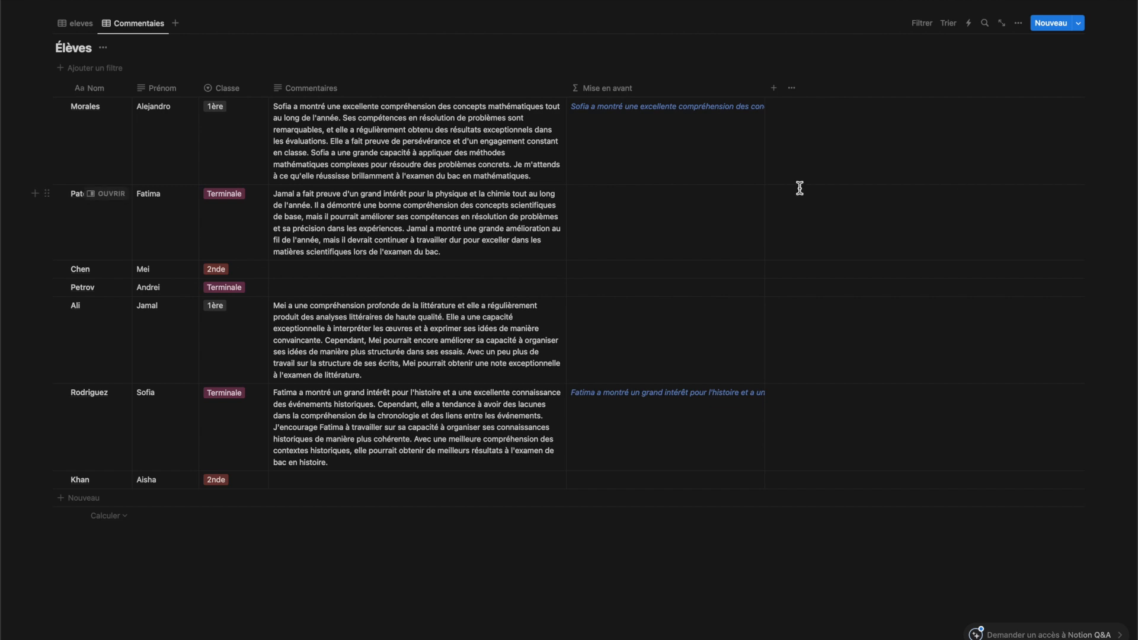
- Turn on text wrapping for the Mise en avant column and widen it
left_click(705, 96)
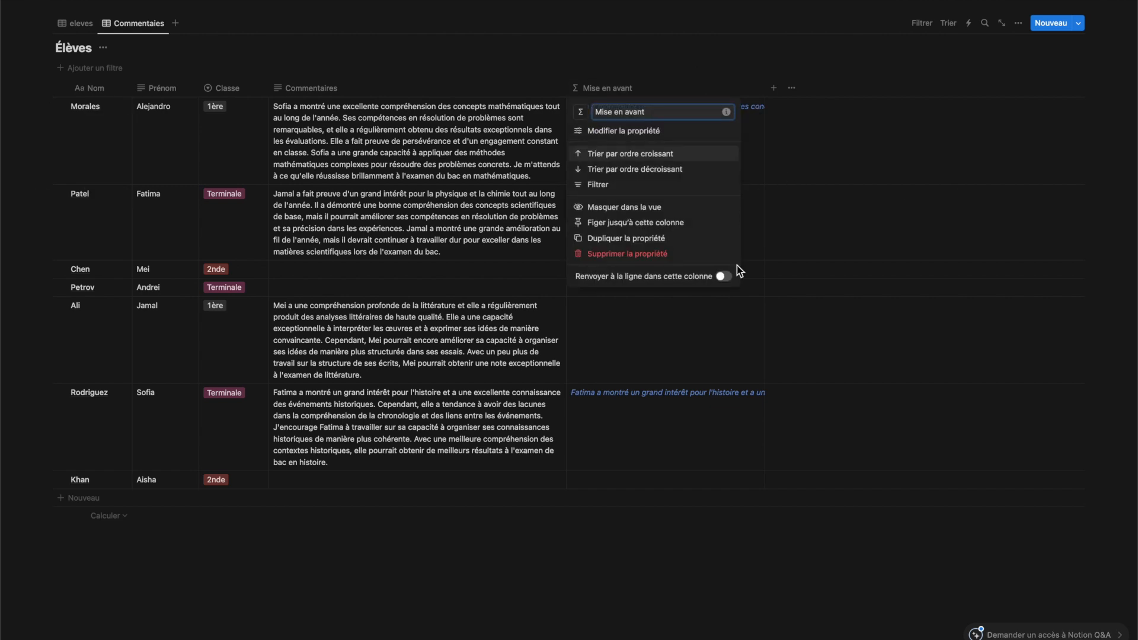
left_click(723, 277)
left_click(936, 271)
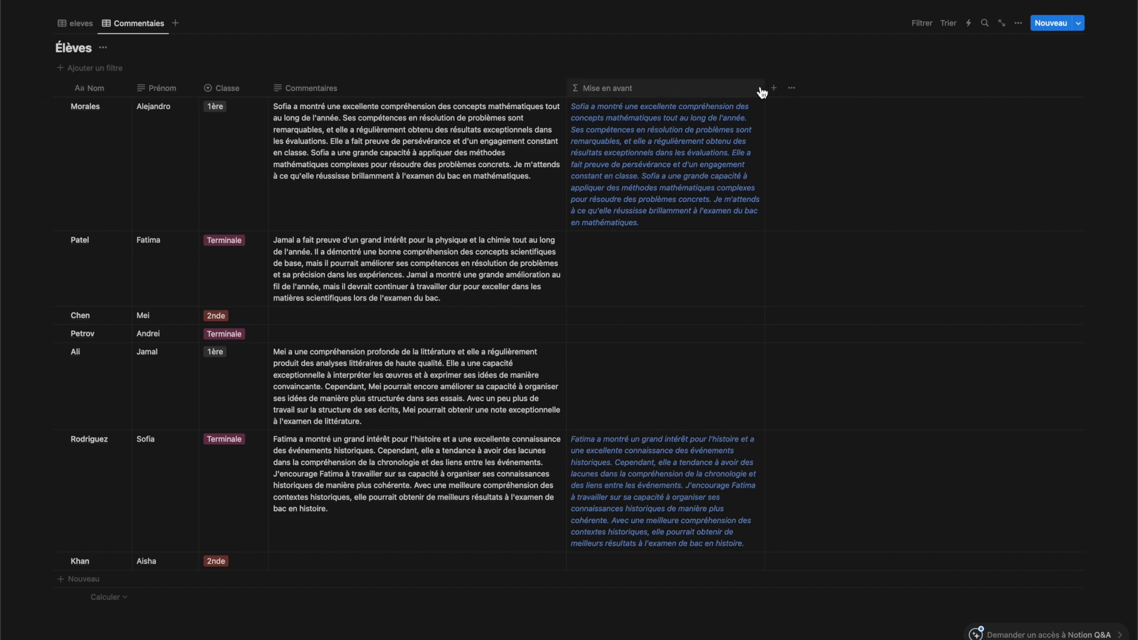
left_click_drag(763, 82, 830, 76)
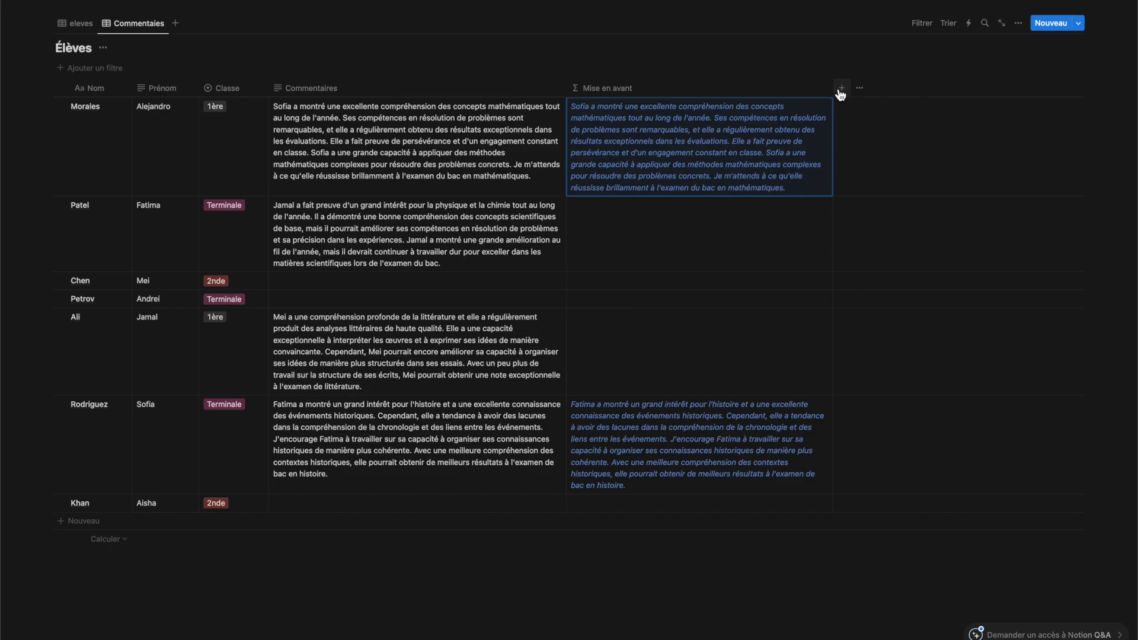
- Add a new formula property named "Unstyle" to the Élèves database
left_click(841, 90)
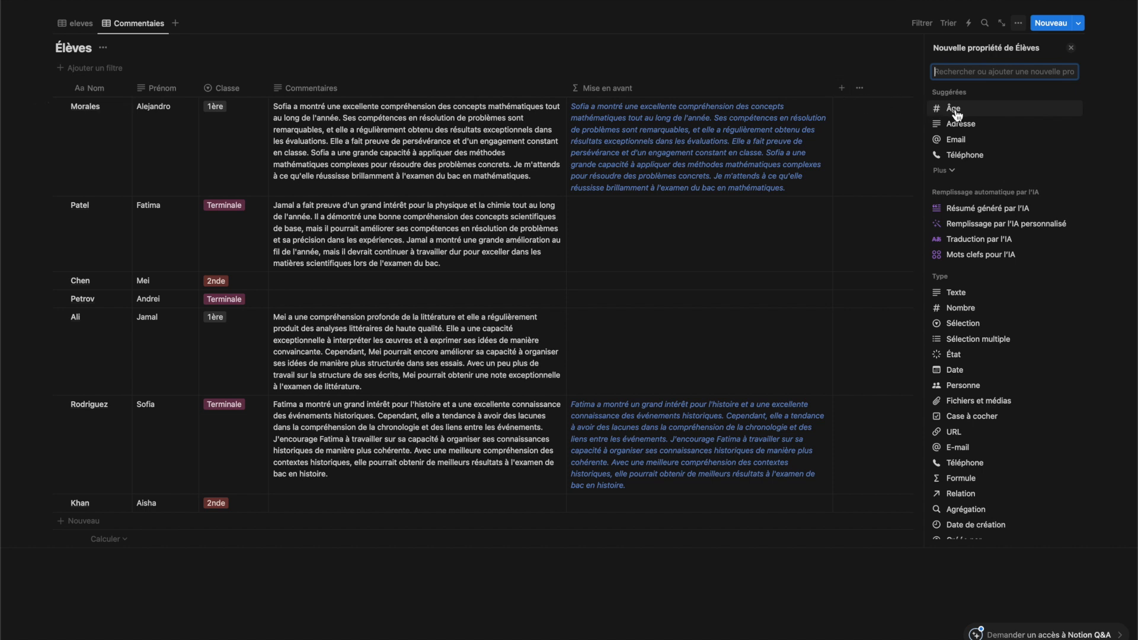
type("for")
key("Down")
key("Down")
key("Down")
key("Down")
key("Up")
key("Up")
key("Return")
key("BackSpace")
key("BackSpace")
key("BackSpace")
key("BackSpace")
key("BackSpace")
key("BackSpace")
key("BackSpace")
type("Unsty")
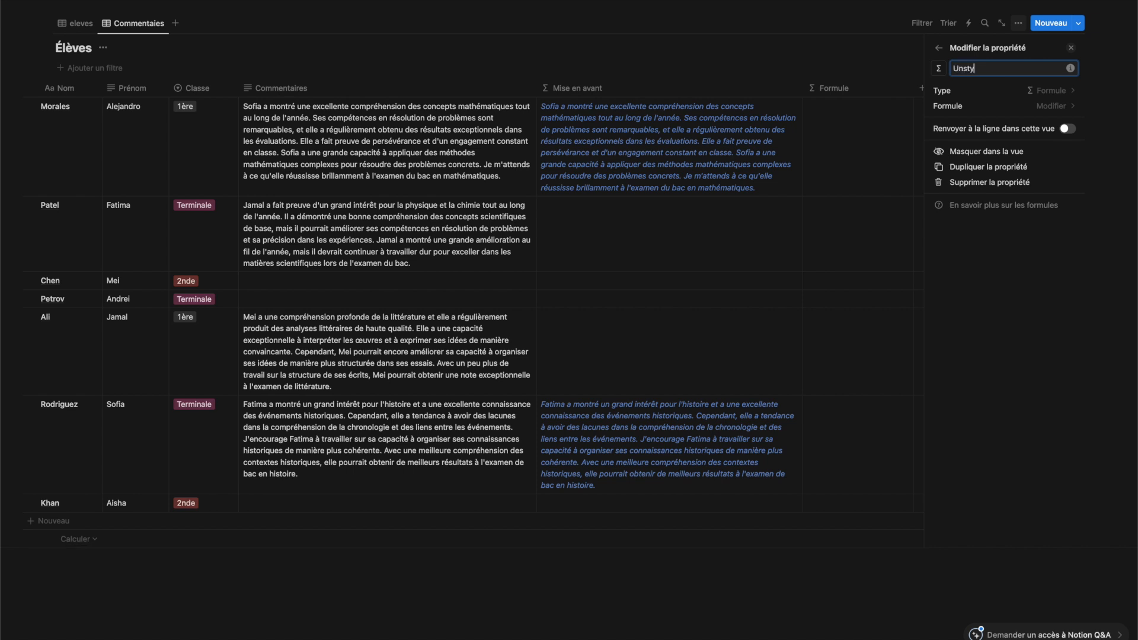
type("le")
- Set the Unstyle property's formula to unstyle() on Mise en avant, removing the "i" style, and save it
left_click(855, 149)
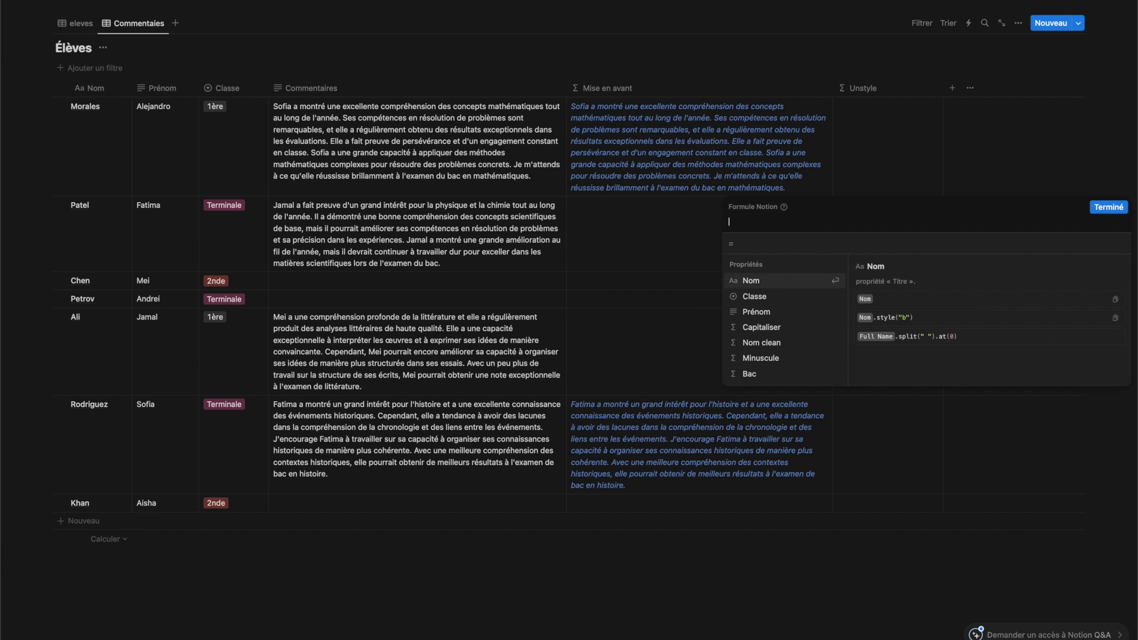
type("uns")
key("Return")
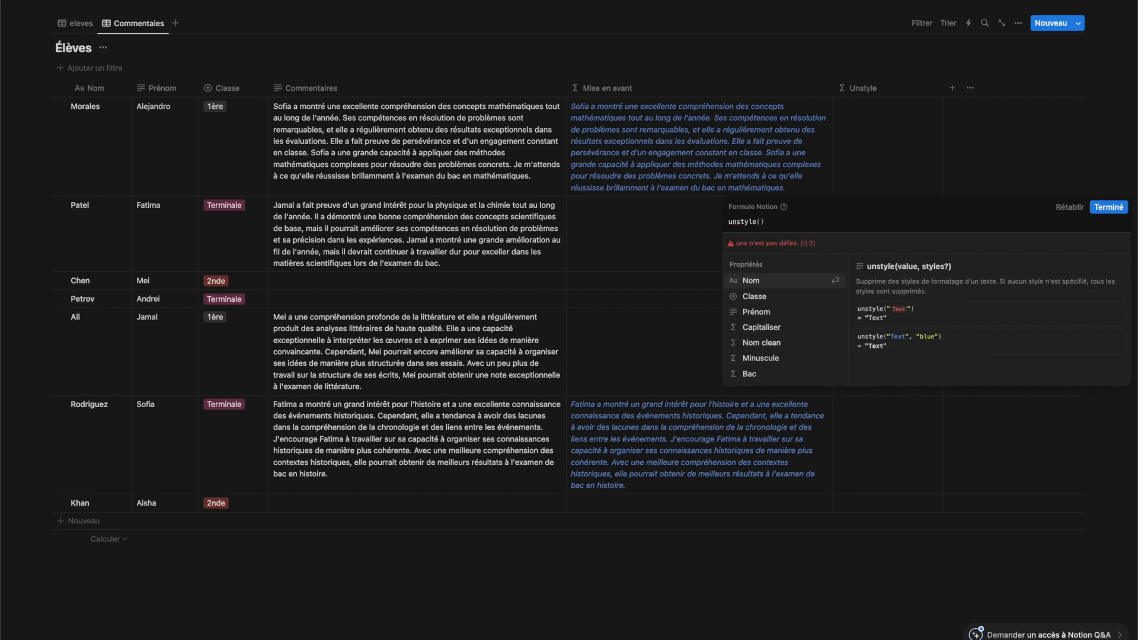
type("comm")
key("BackSpace")
key("BackSpace")
key("BackSpace")
key("BackSpace")
type("men")
key("BackSpace")
key("BackSpace")
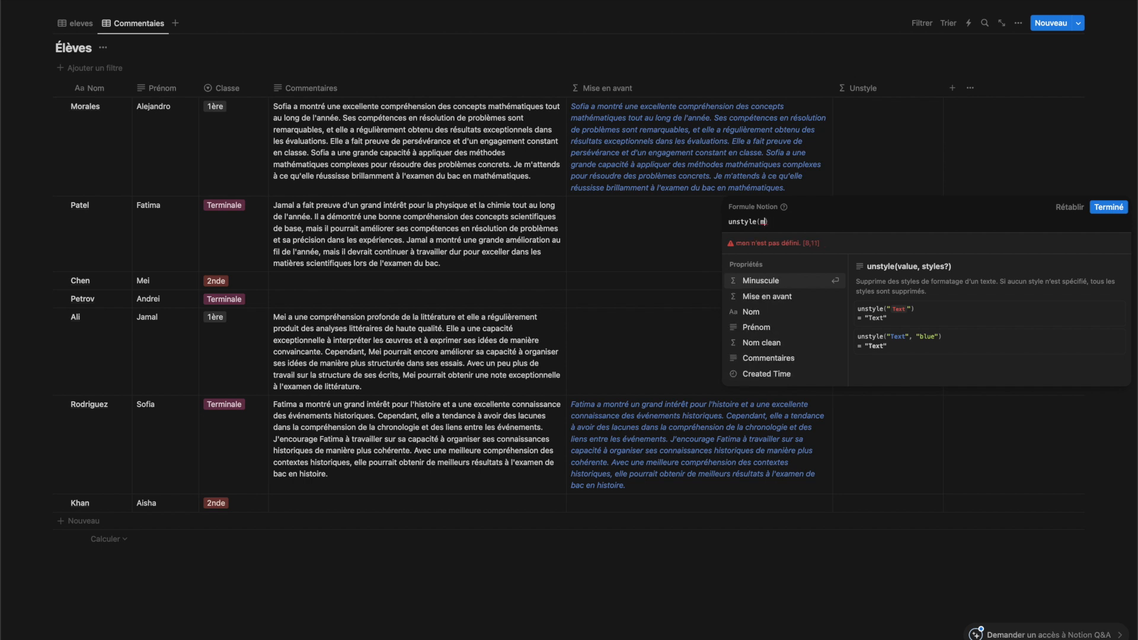
type("is")
key("Return")
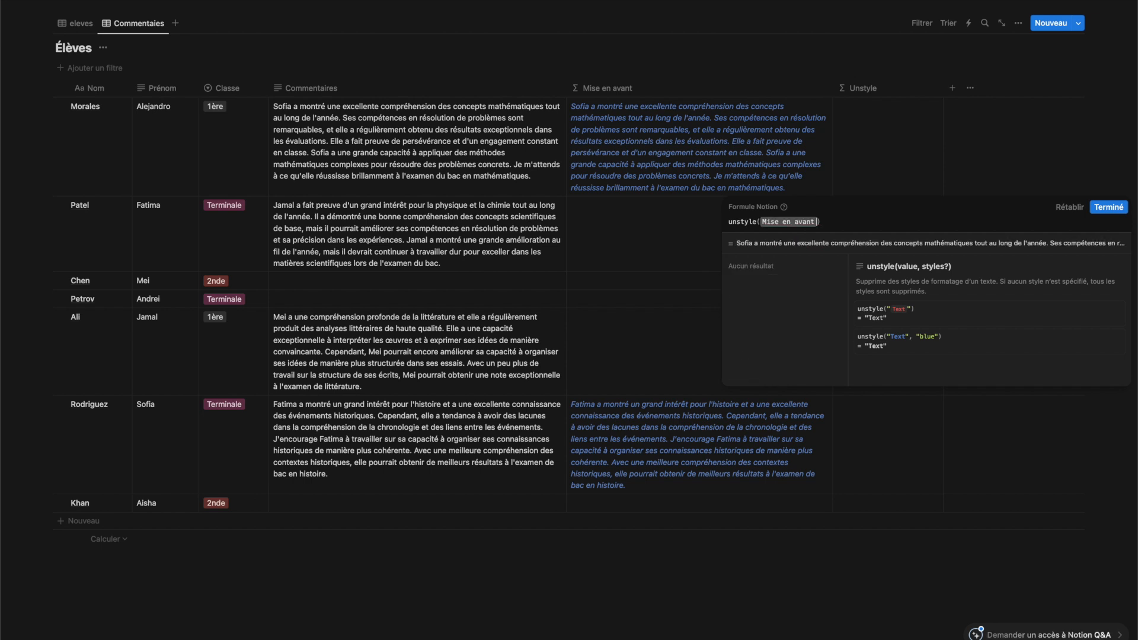
type(",\"i")
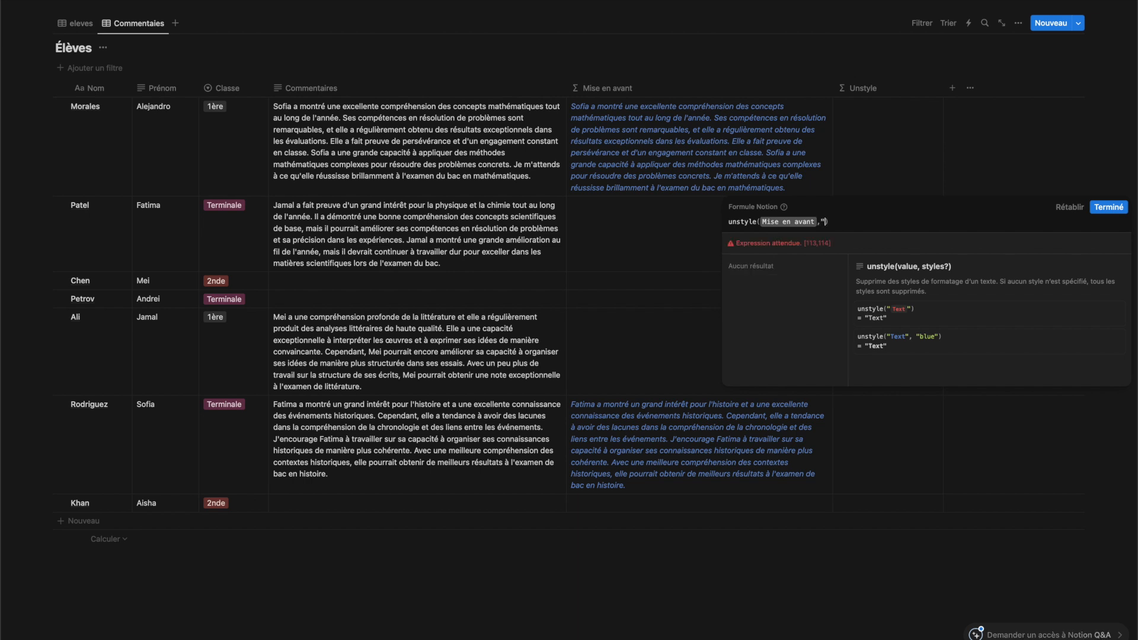
left_click(1109, 207)
- Turn on text wrapping for the Unstyle column and widen it
left_click(894, 90)
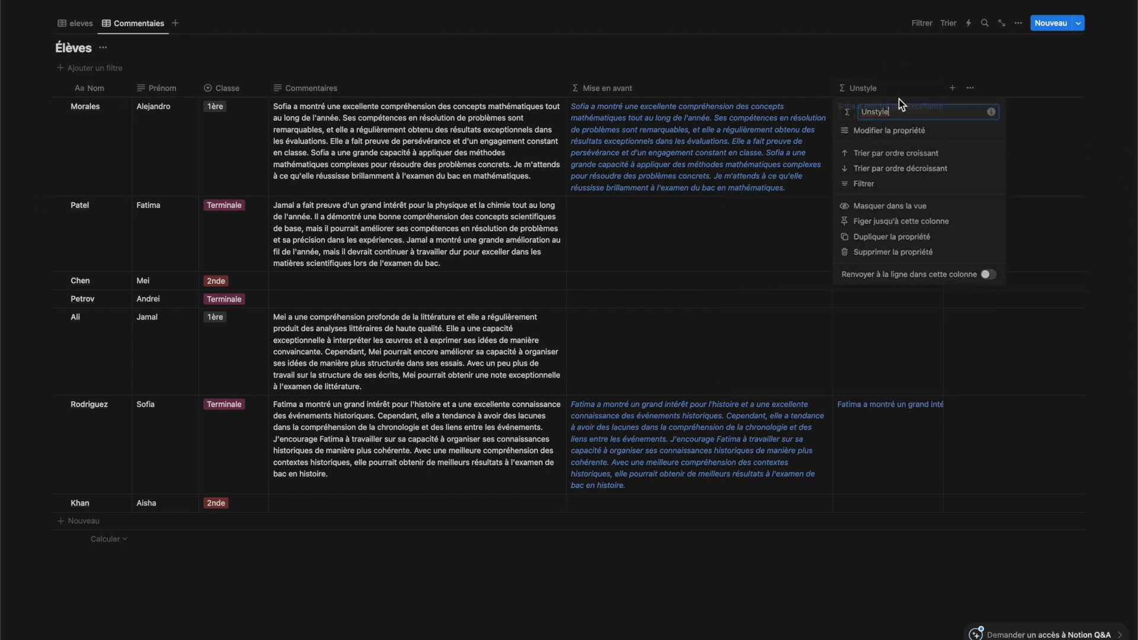
left_click(988, 276)
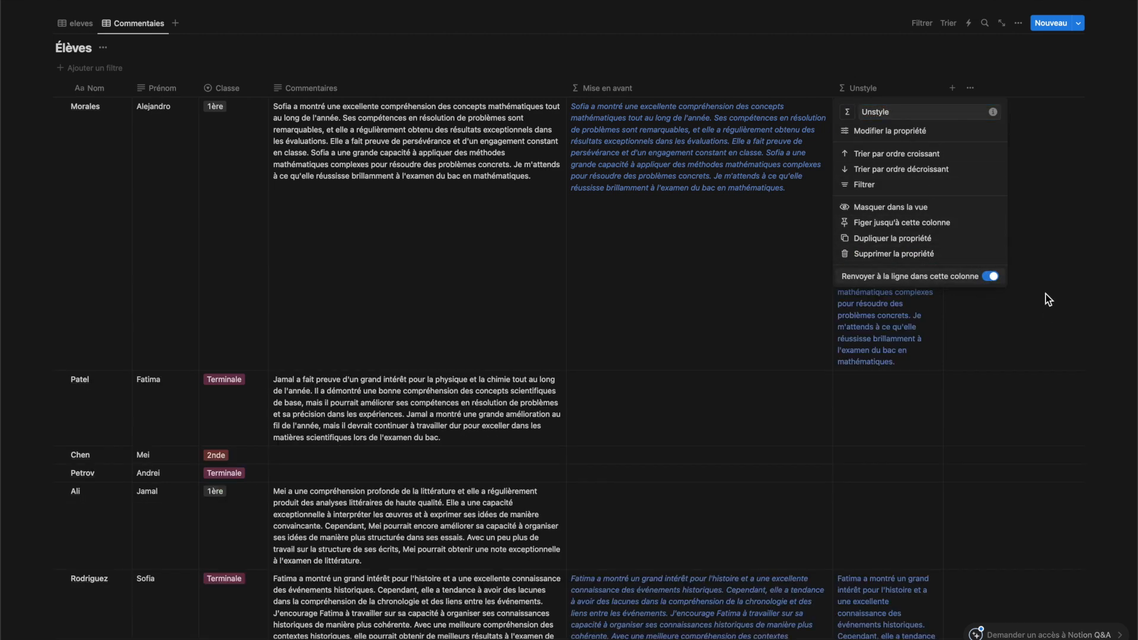
left_click(1036, 239)
left_click_drag(944, 84, 1101, 85)
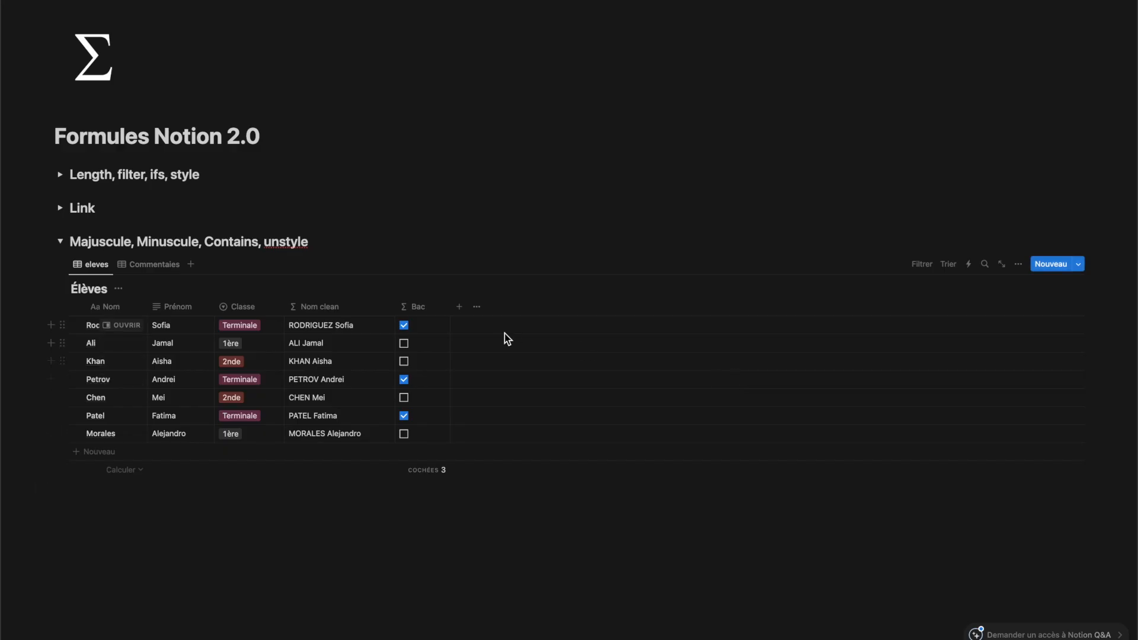
- Add a button property to the eleves view, label it "Envoyer convocation" and name the property "Convocation"
left_click(461, 307)
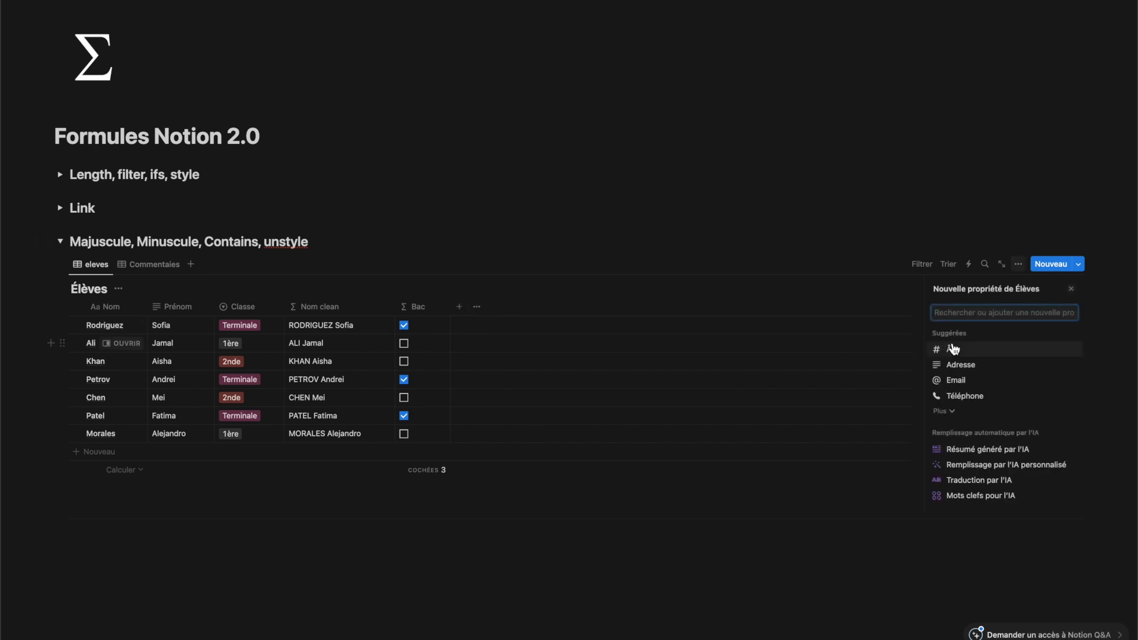
type("bou")
key("Return")
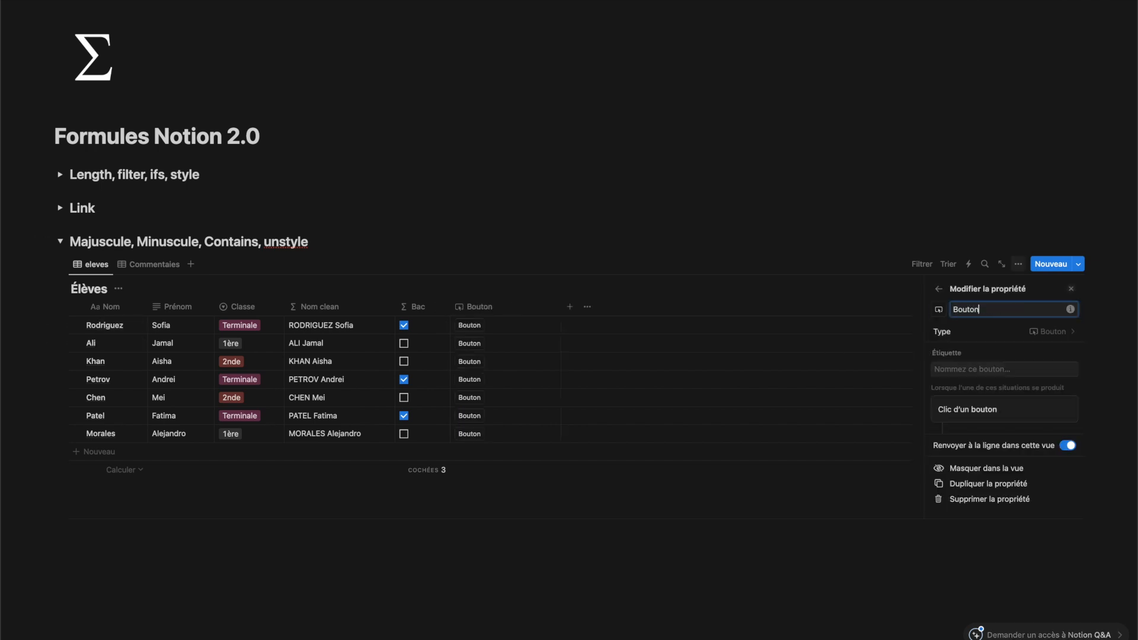
left_click(955, 369)
type("Envoyer")
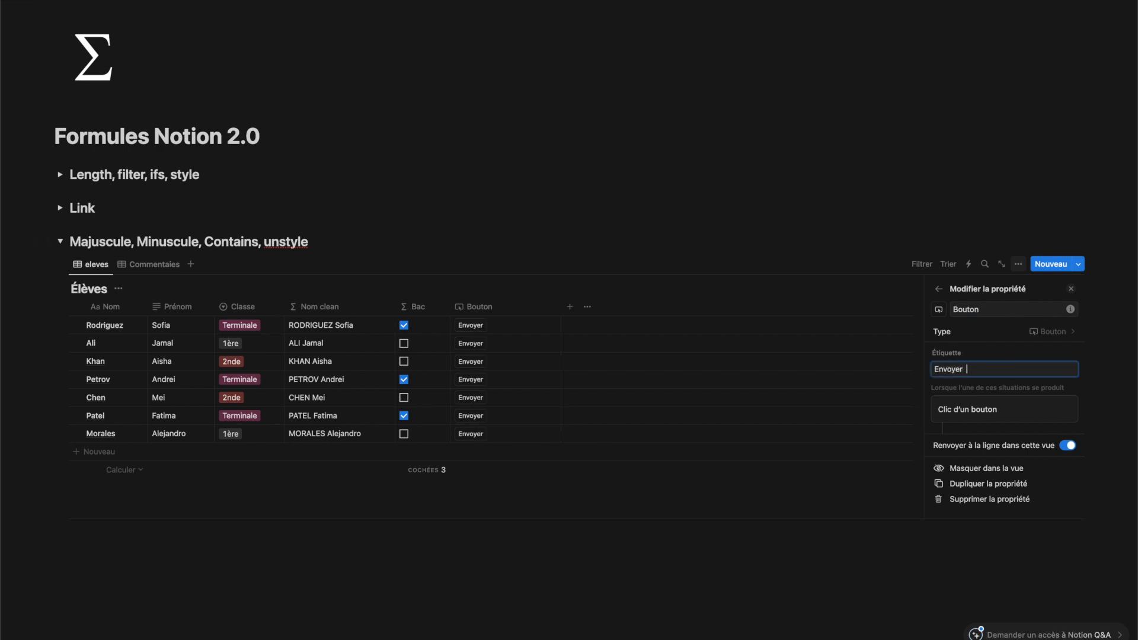
type("  convocation")
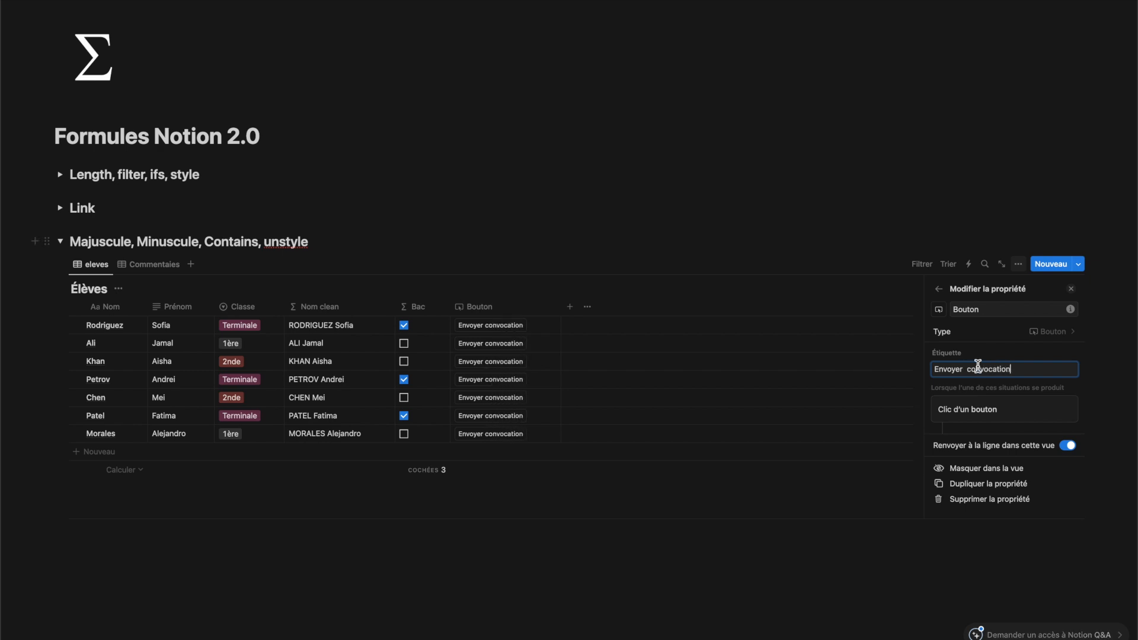
left_click(1007, 312)
type("Convocation")
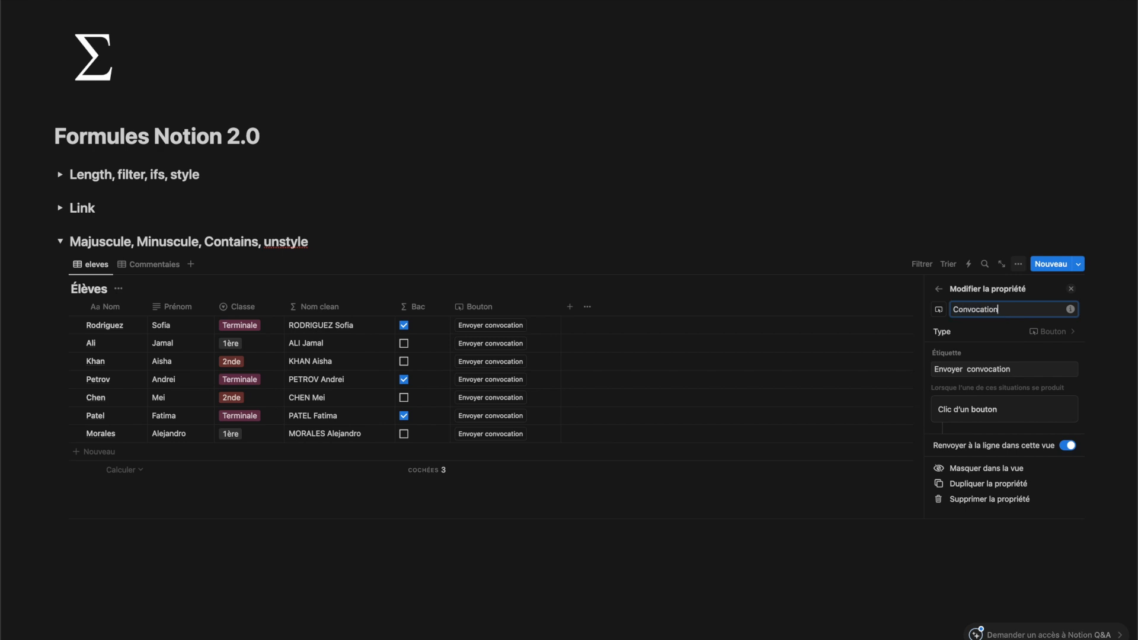
- Add the "Afficher la confirmation" action to the Convocation button and close its property settings
scroll(1023, 378, "down", 2)
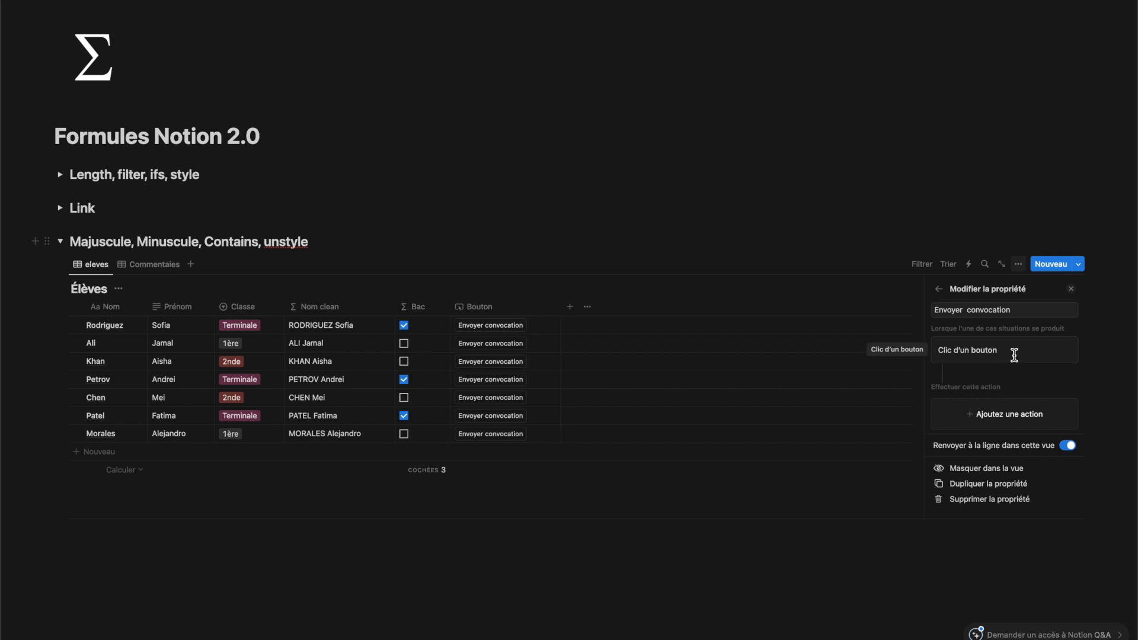
scroll(1018, 405, "down", 1)
left_click(1017, 412)
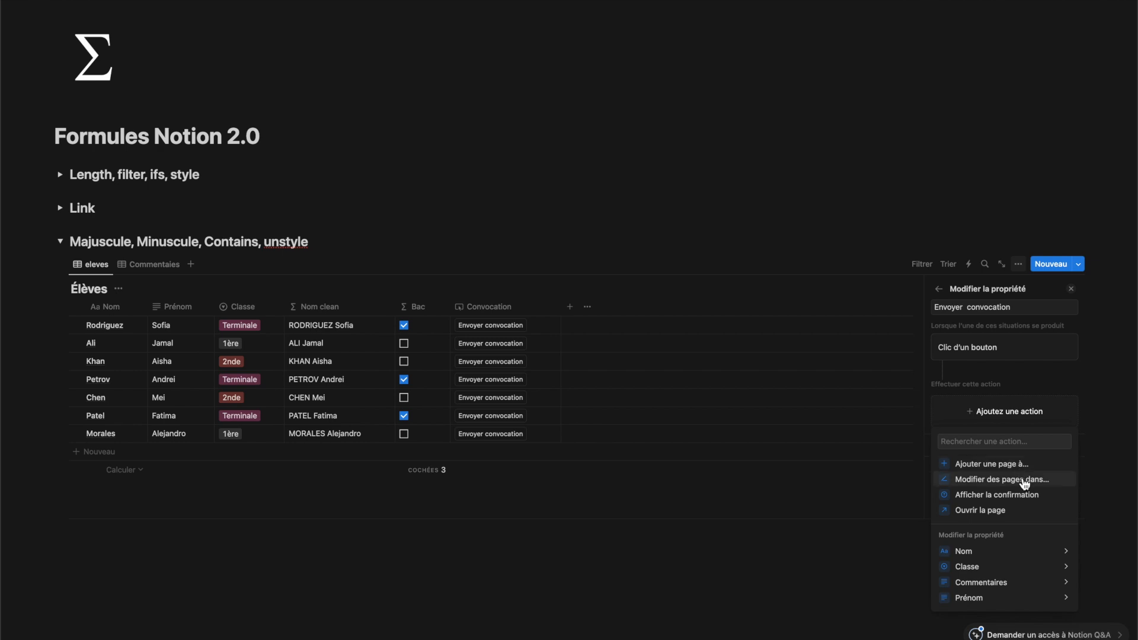
left_click(1028, 502)
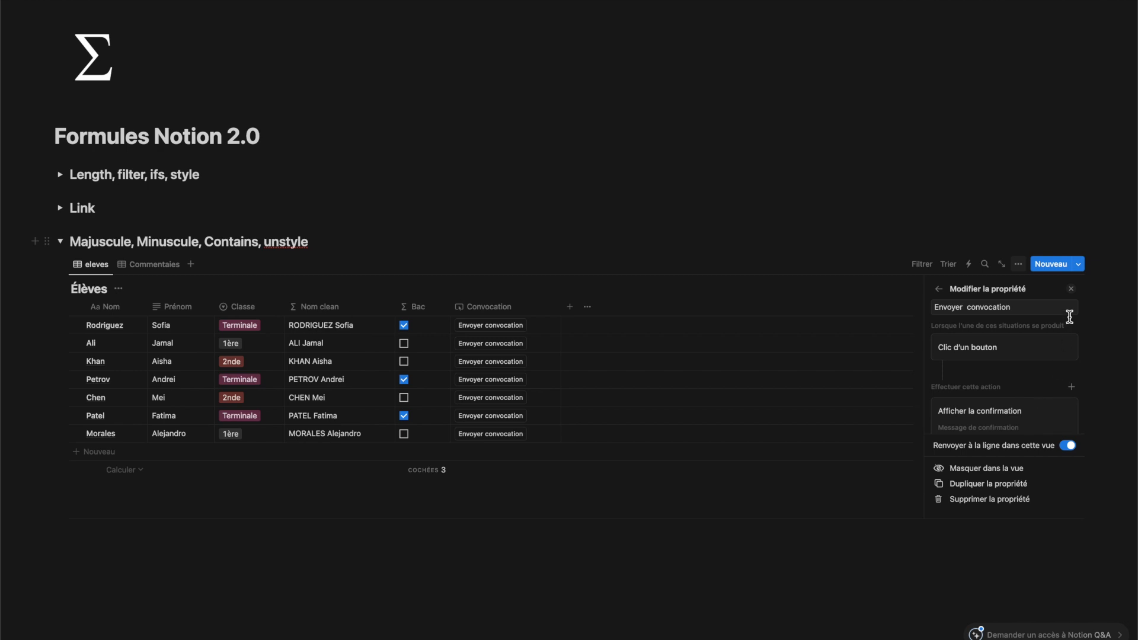
left_click(1072, 292)
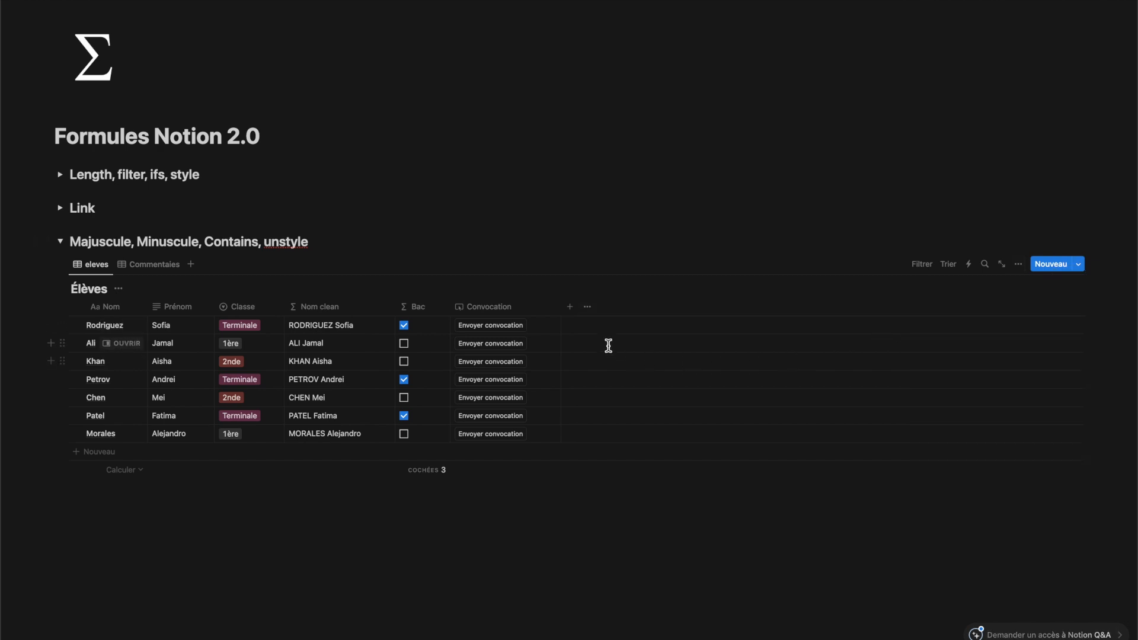
- Test the Envoyer convocation button on the first student's row and accept its confirmation prompt
left_click(518, 326)
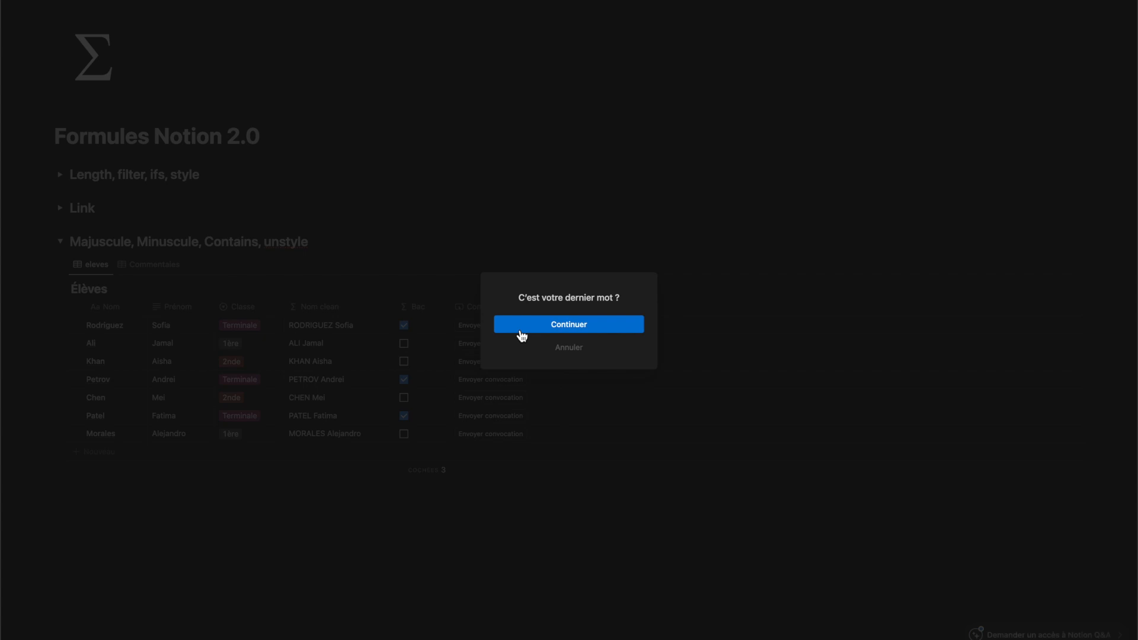
left_click(521, 331)
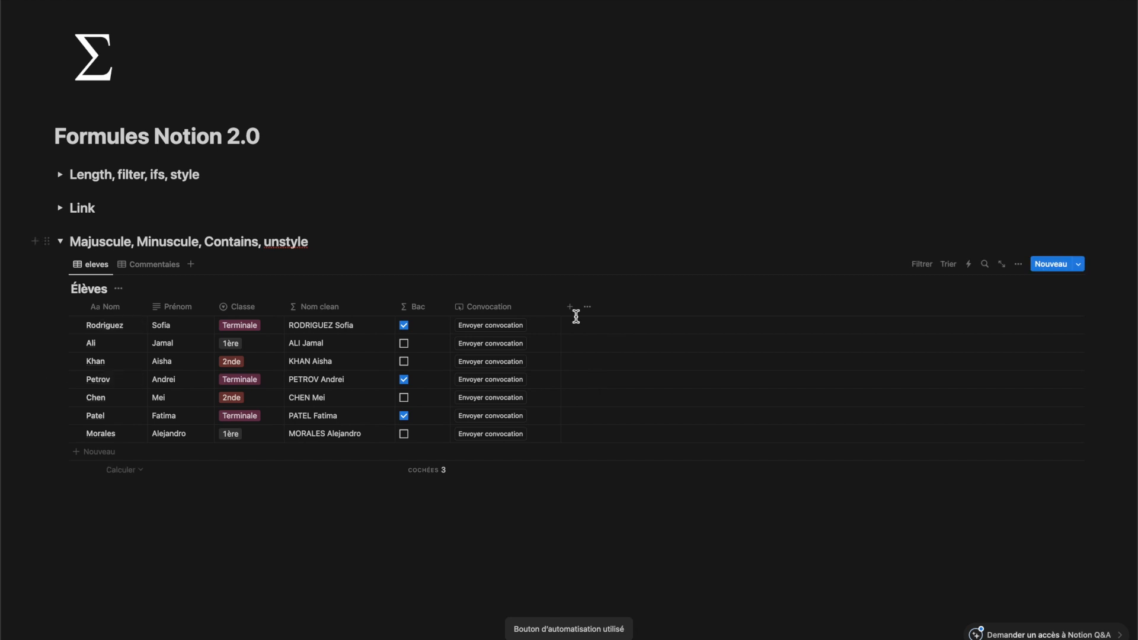
- Review the Convocation button's confirmation settings and the actions available for an additional step, and close the property settings
left_click(523, 308)
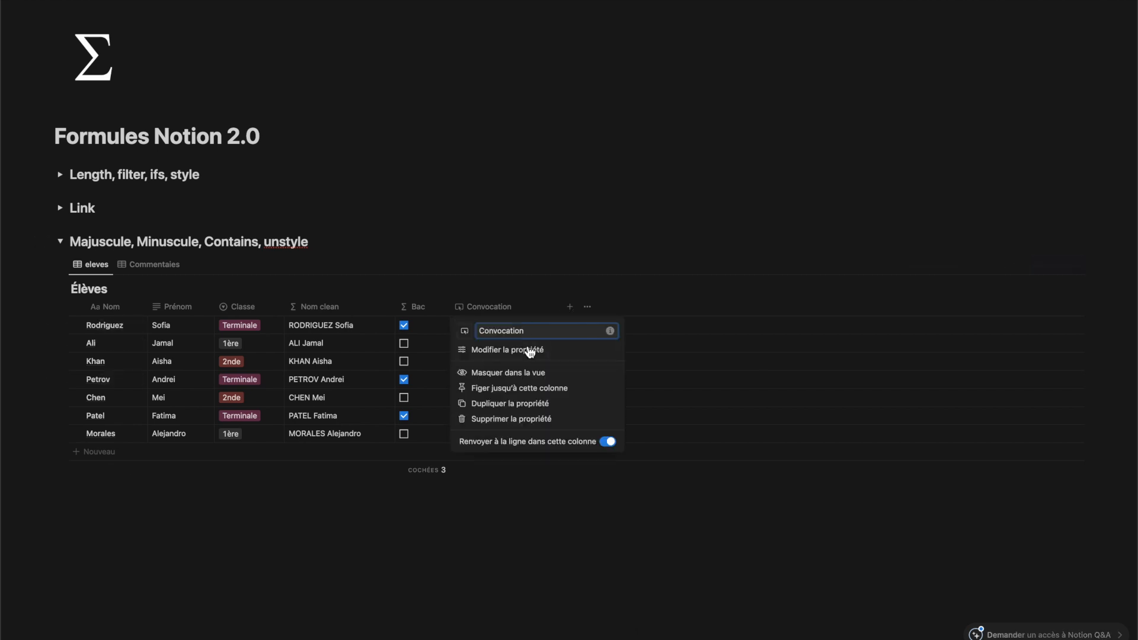
left_click(530, 351)
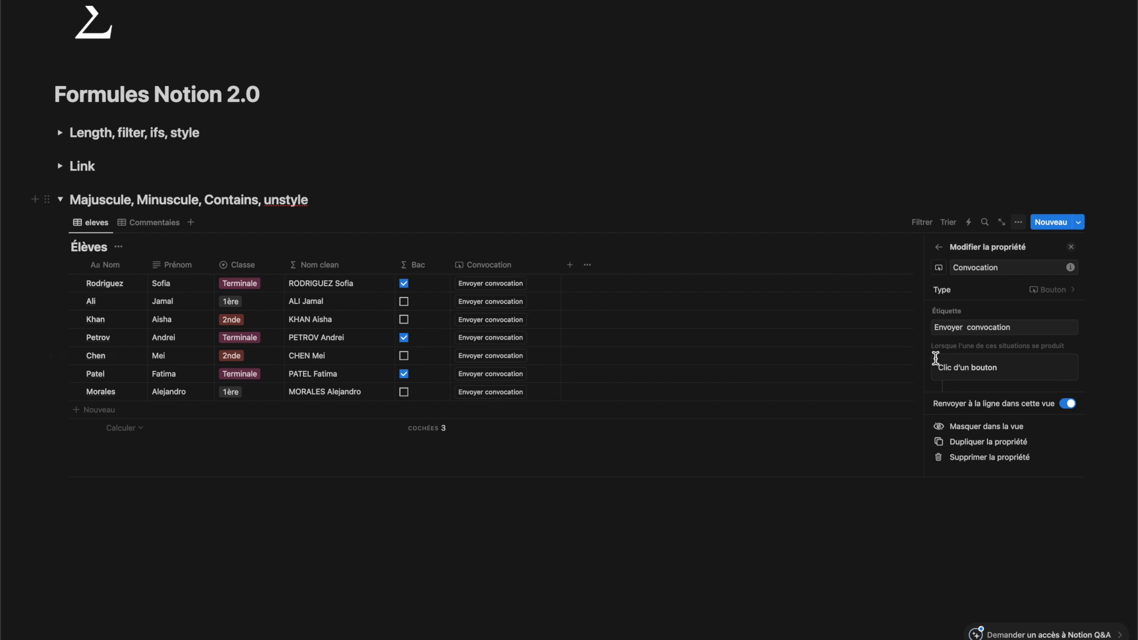
scroll(983, 356, "down", 5)
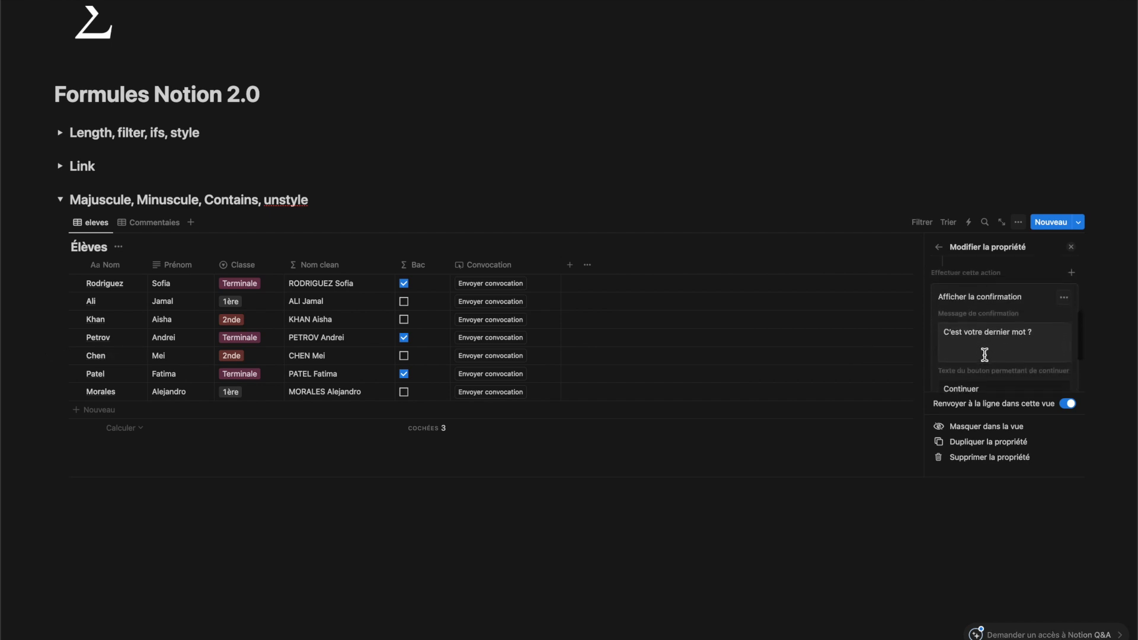
scroll(985, 354, "down", 2)
scroll(984, 355, "up", 1)
scroll(985, 354, "down", 1)
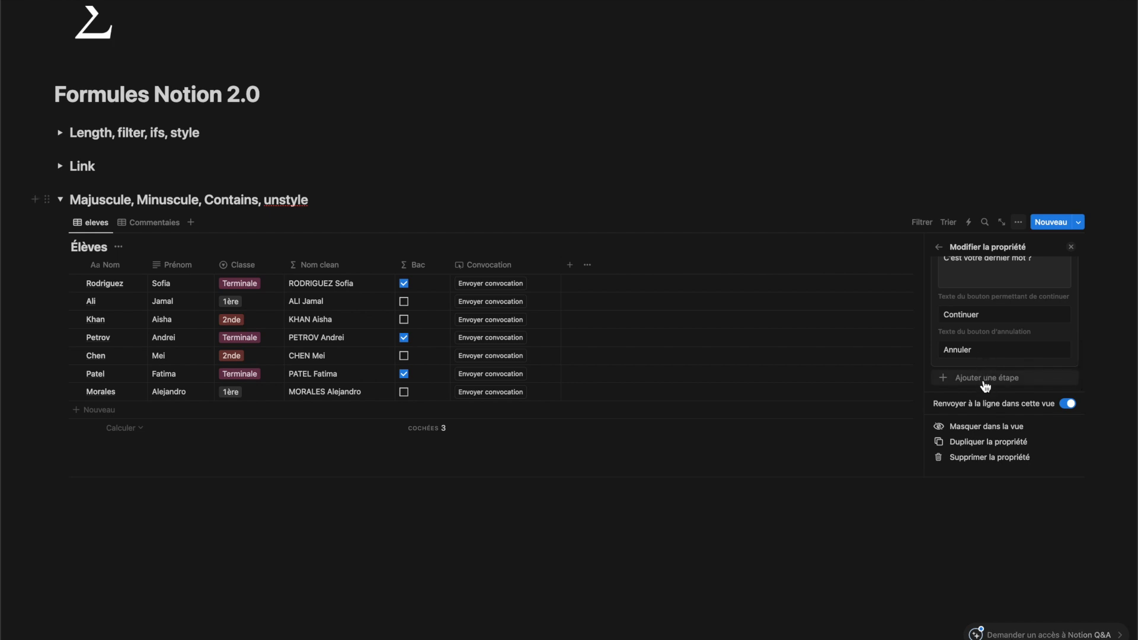
left_click(984, 385)
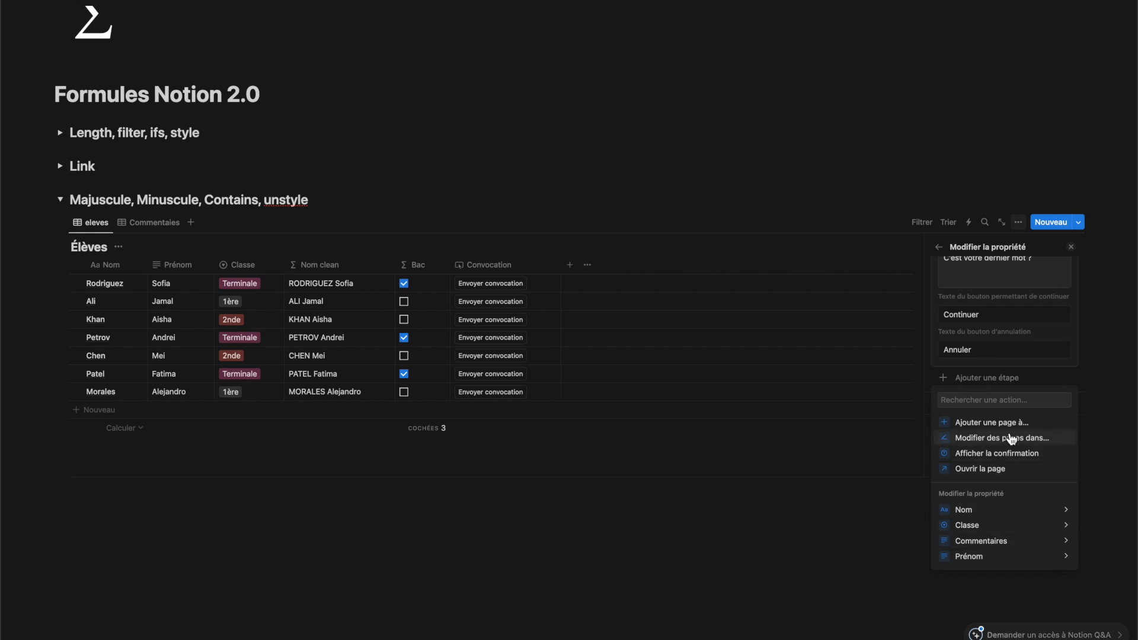
left_click(1069, 247)
left_click(1070, 246)
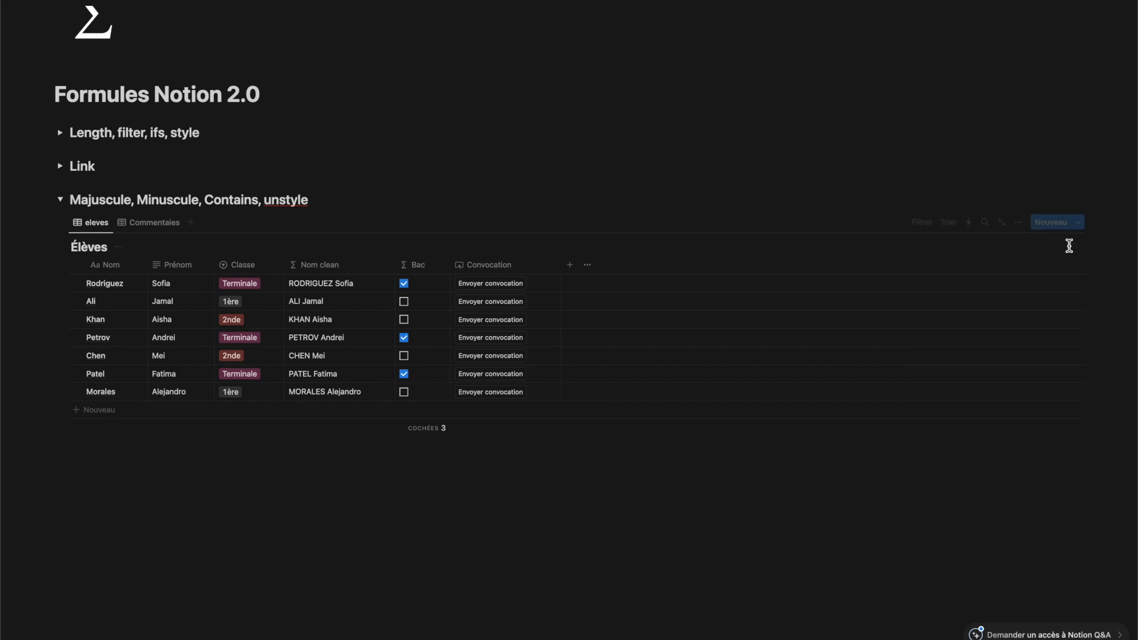